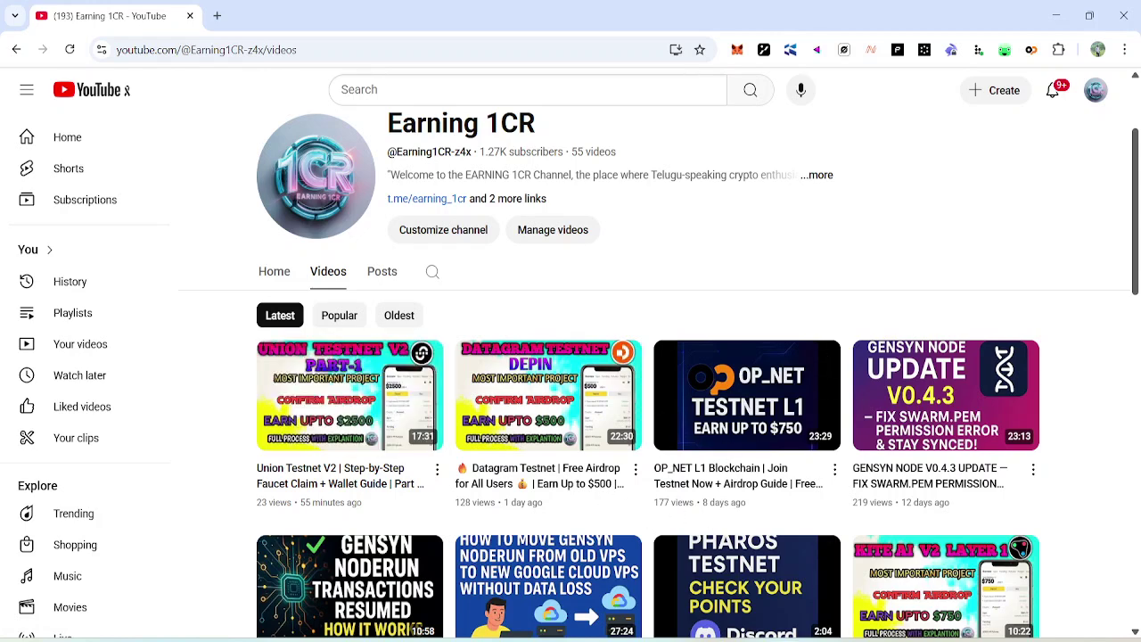
Switch from YouTube to the Notepad note listing the 485XP Union Testnet V2 tasks.
key(alt+Tab)
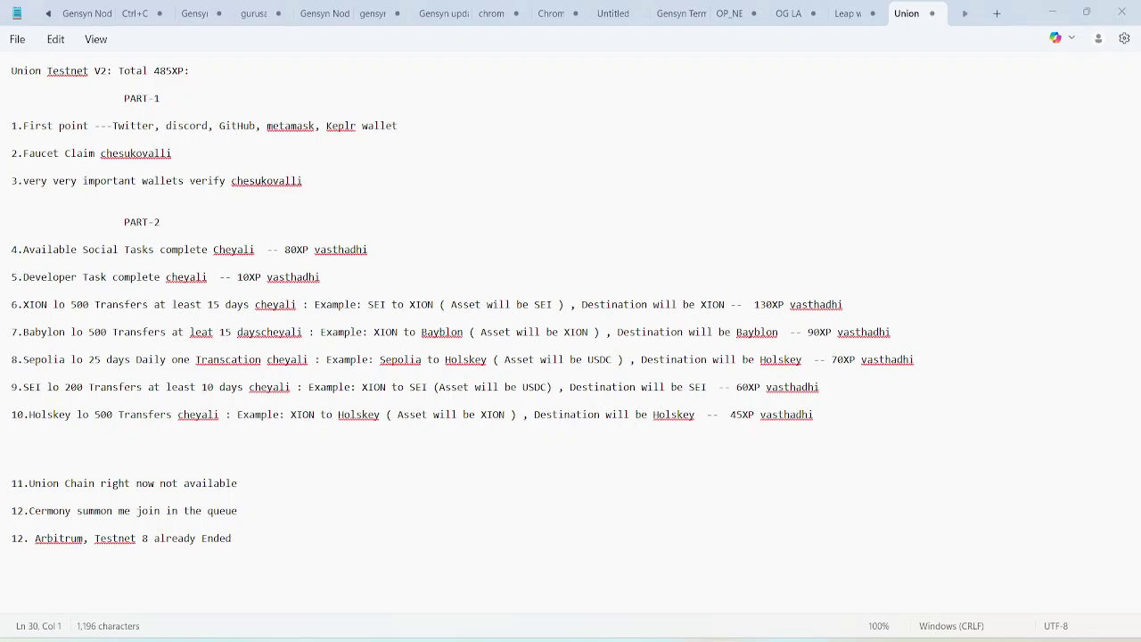
Bring the Union V2 dashboard window forward in Chrome.
click(754, 624)
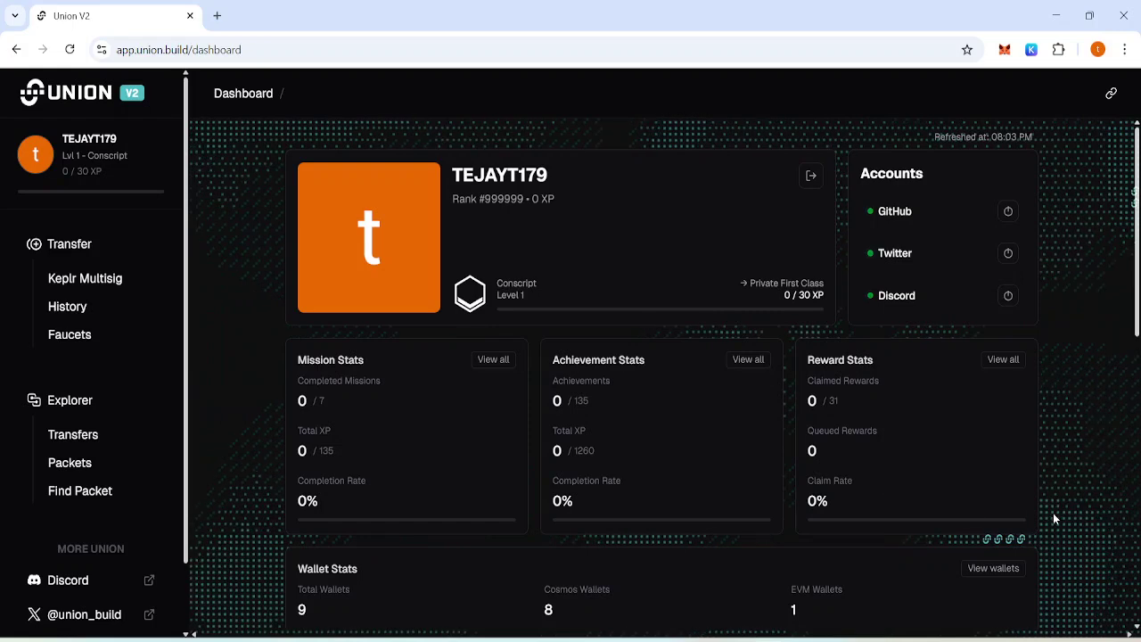
Open the full Achievements list (135 achievements) from the Achievement Stats card's 'View all'.
scroll(1059, 518, down, 1)
scroll(1058, 518, down, 2)
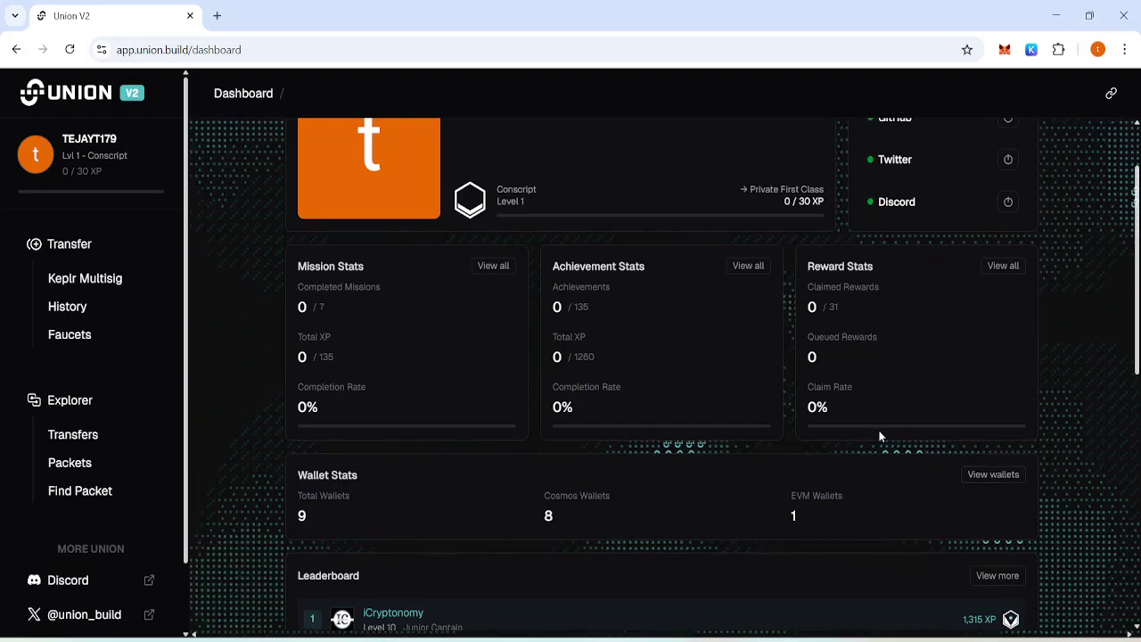
click(739, 268)
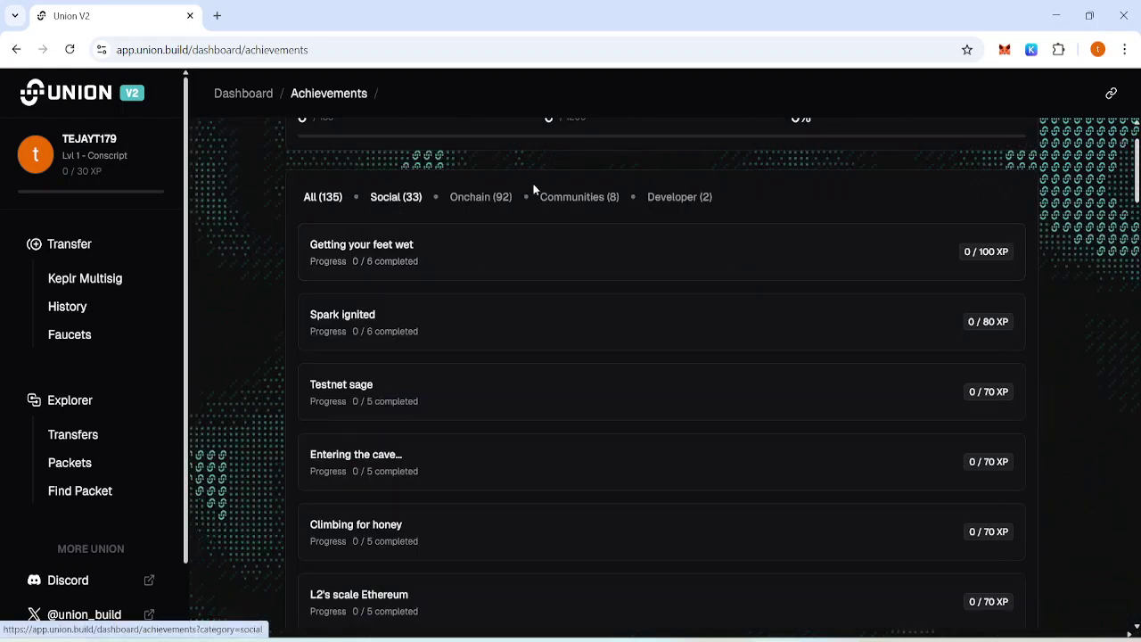
Star the Union monorepo on GitHub for the Developer 'Follow to stars, reach the moon' achievement.
click(687, 200)
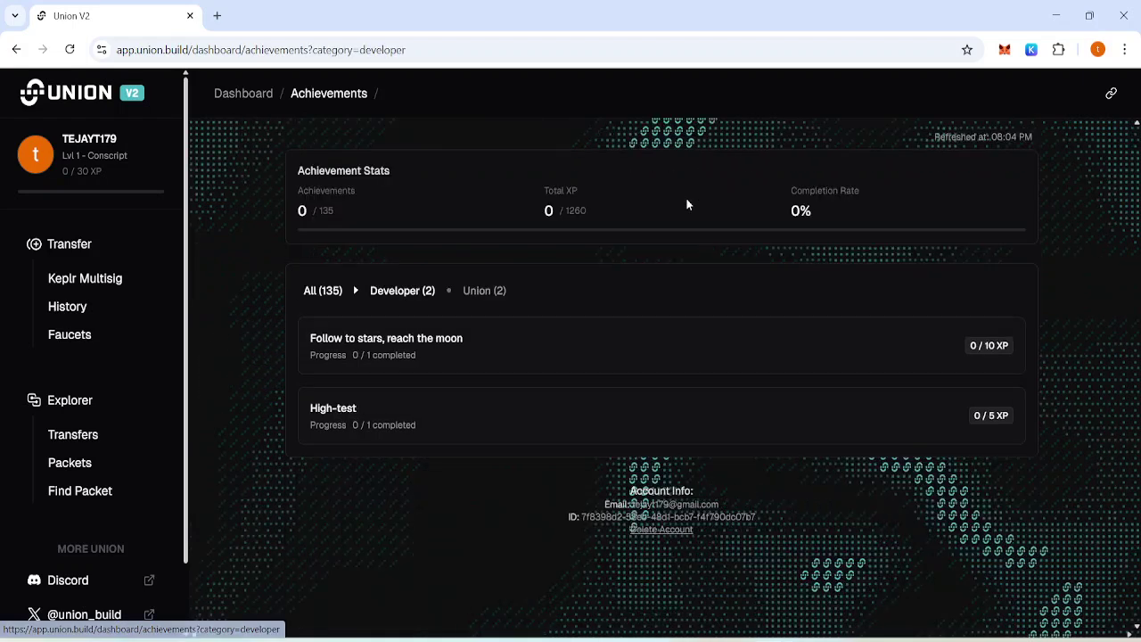
click(388, 351)
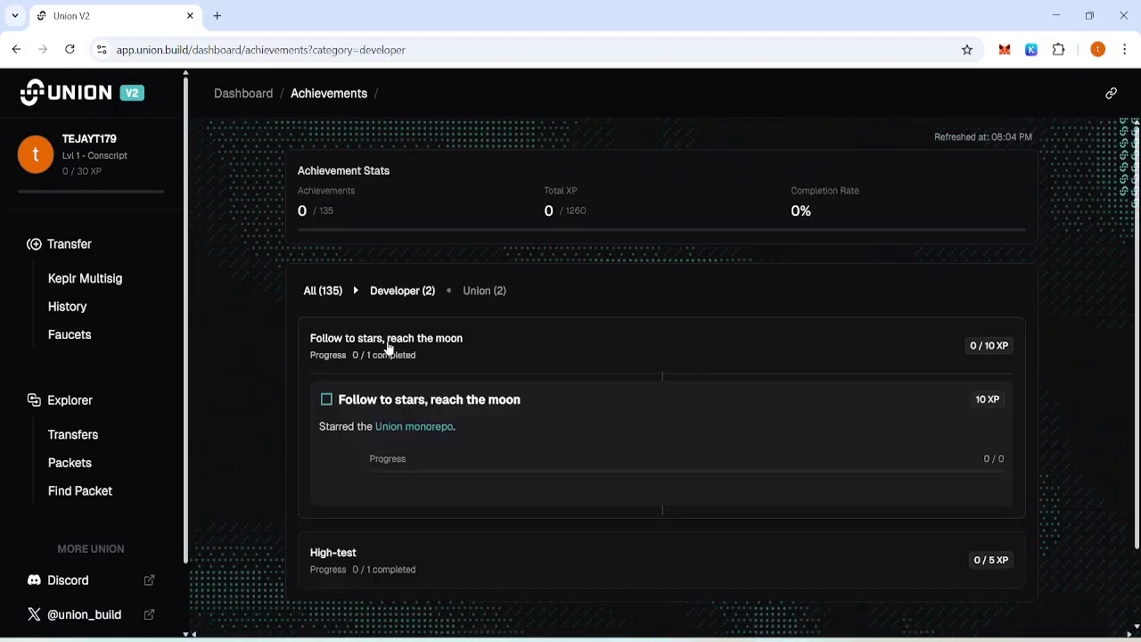
click(427, 429)
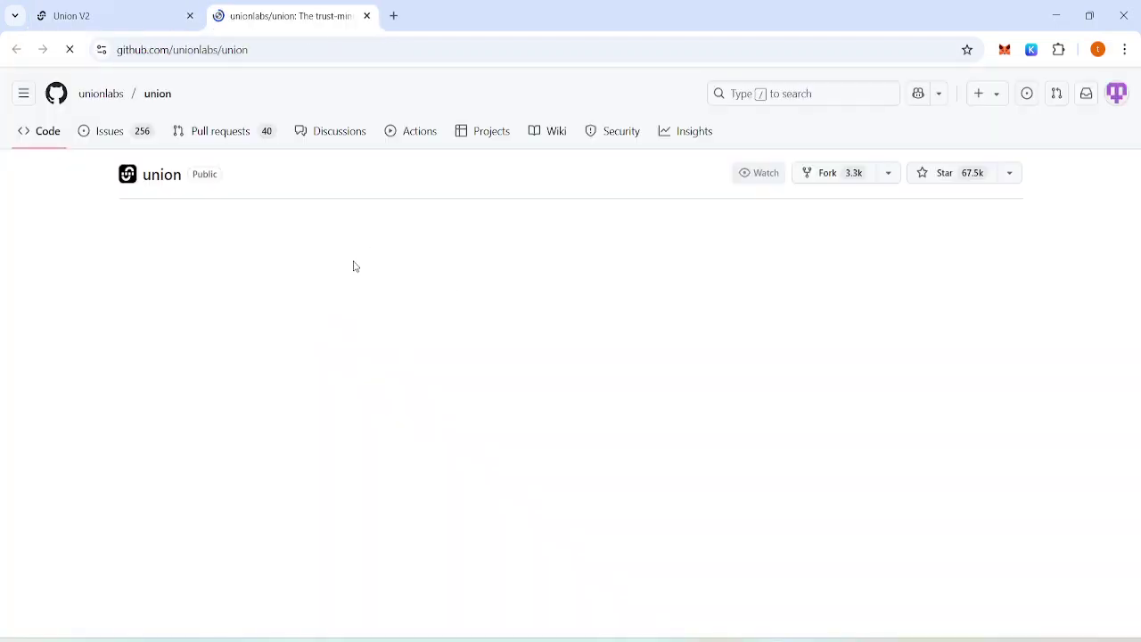
click(917, 176)
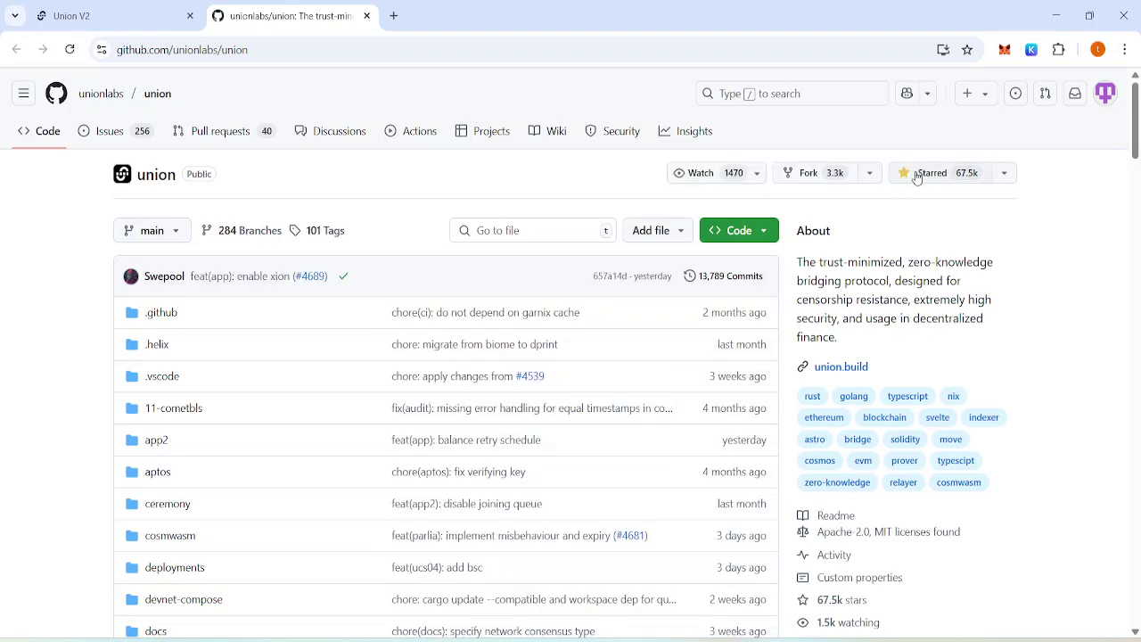
click(367, 16)
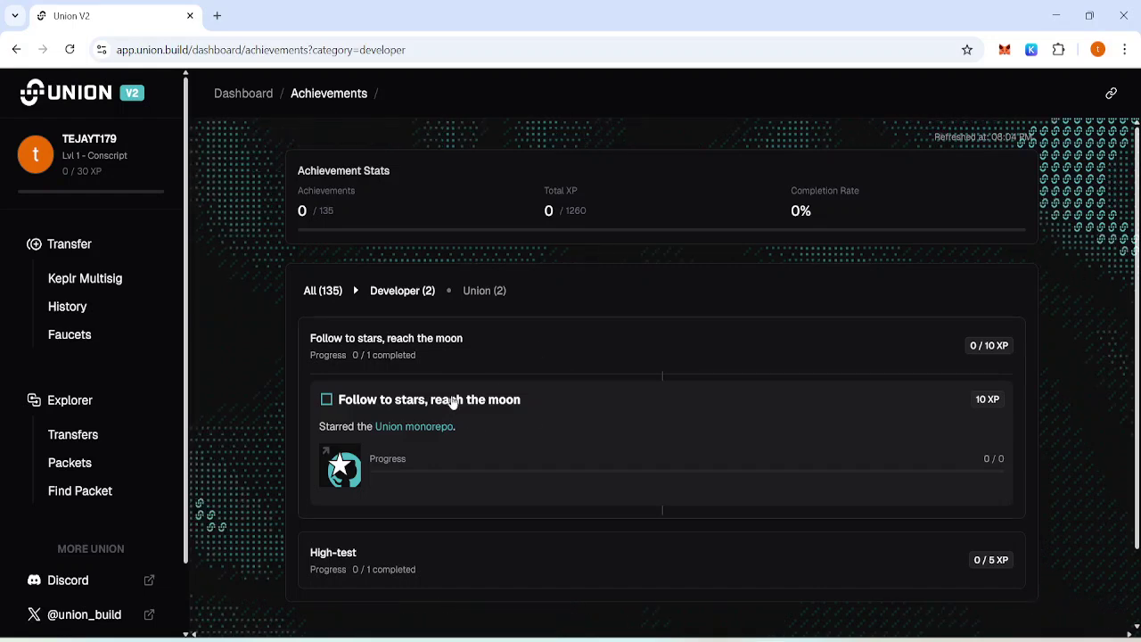
scroll(402, 479, down, 2)
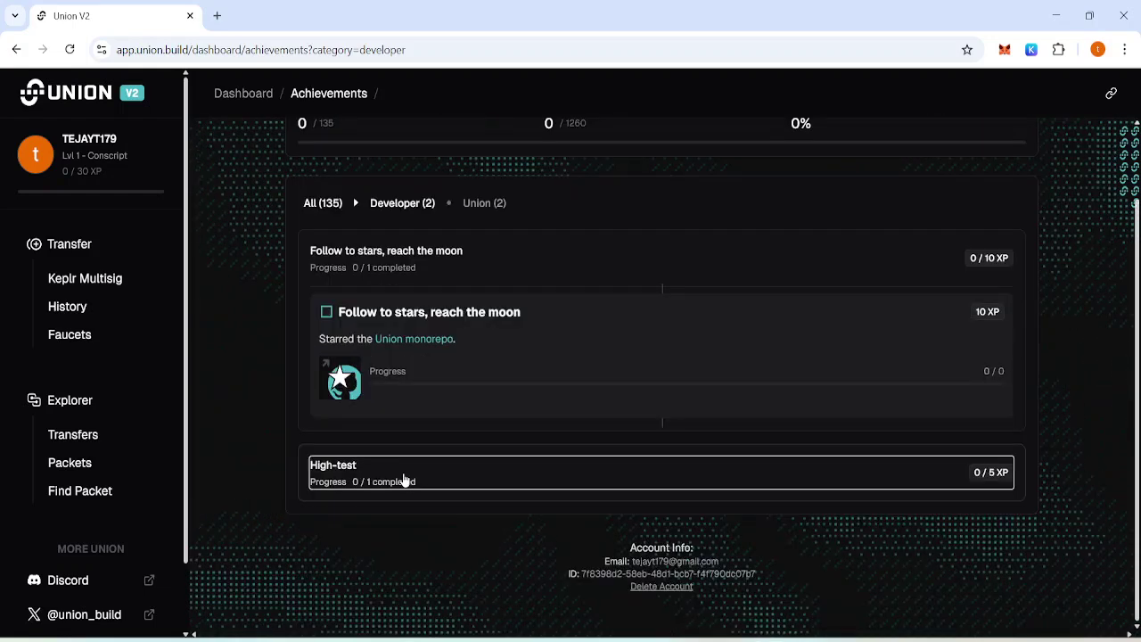
click(451, 258)
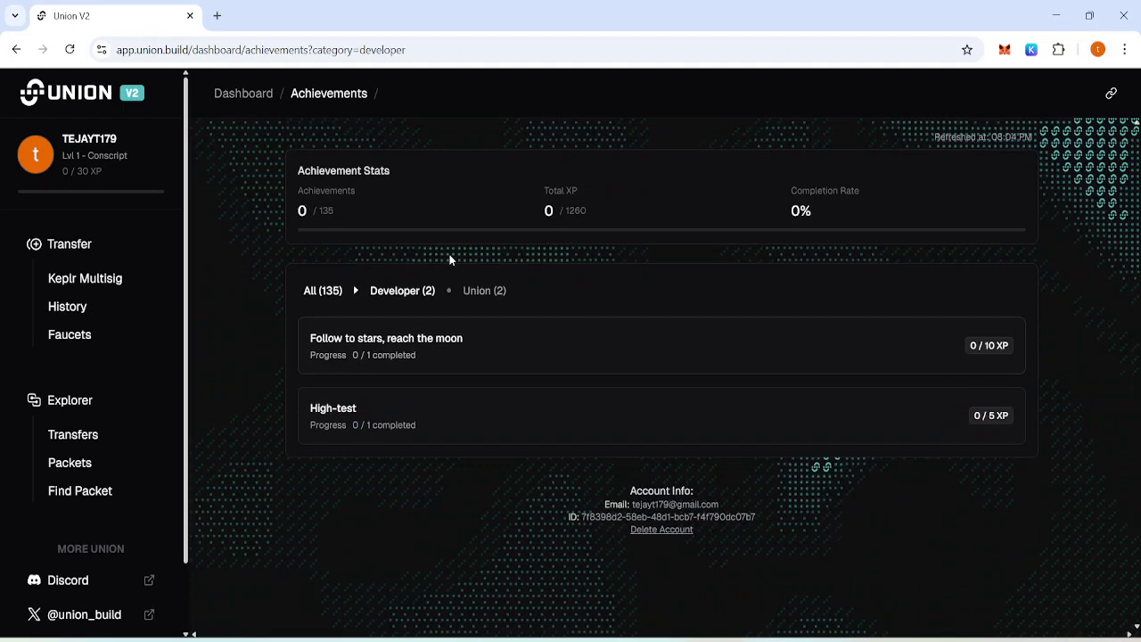
Filter the achievements to the 33 Social ones and browse the list.
click(323, 295)
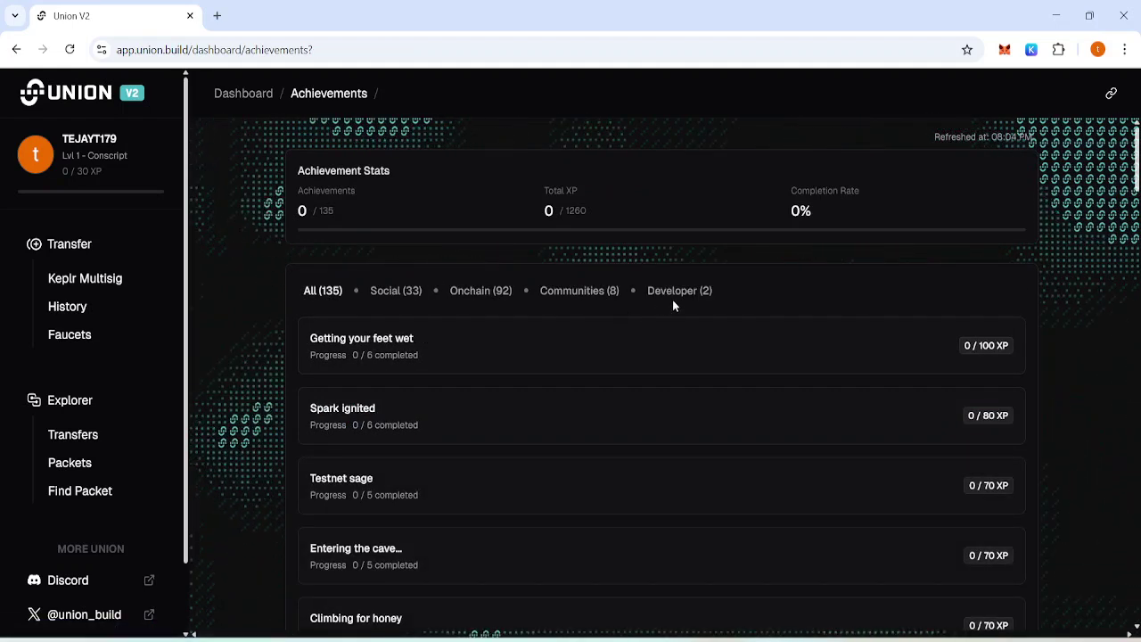
click(397, 292)
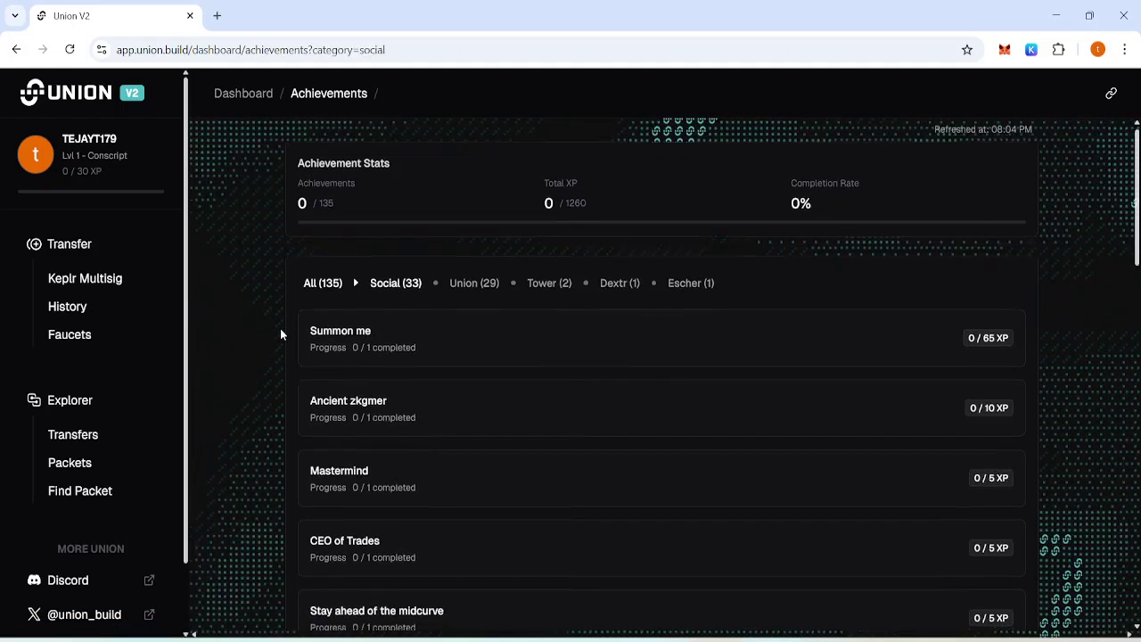
scroll(280, 328, down, 1)
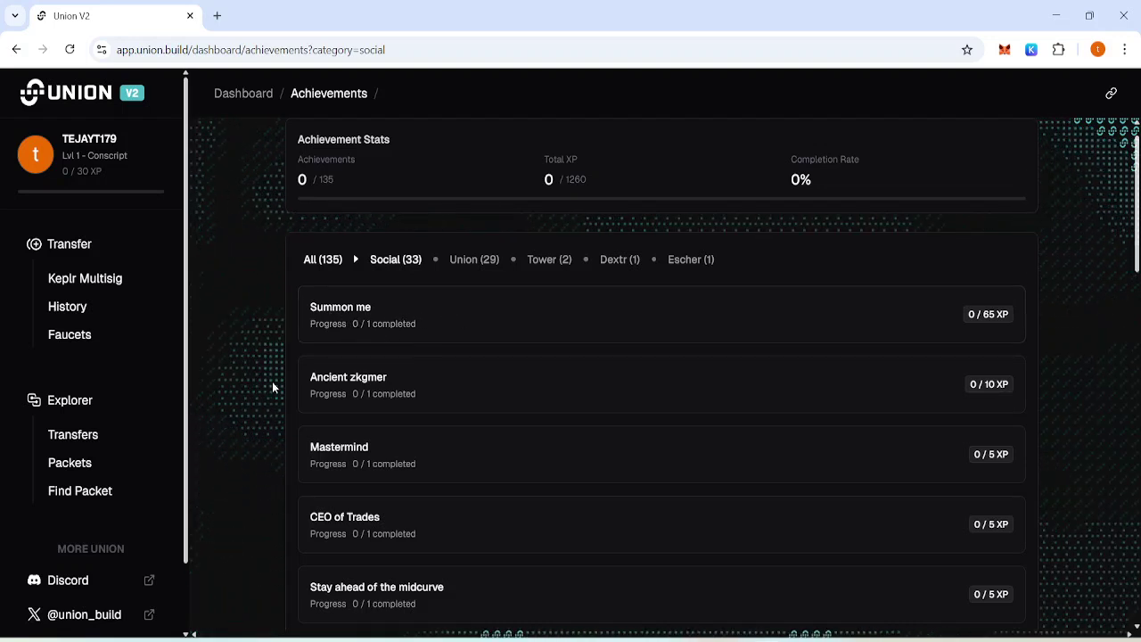
scroll(273, 387, down, 1)
scroll(273, 387, down, 1)
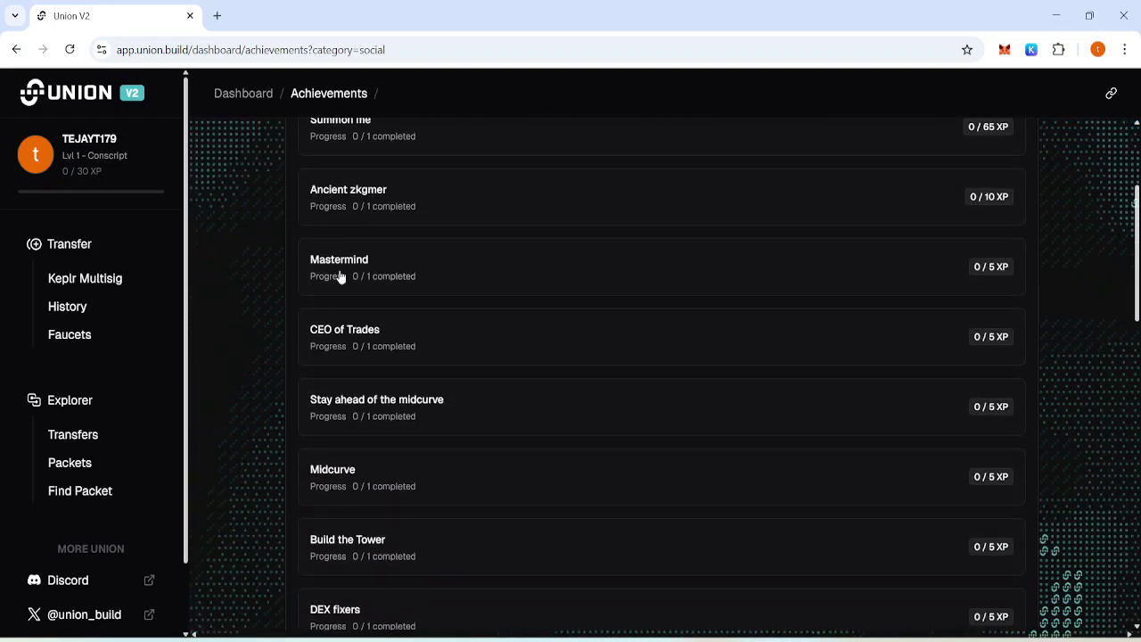
Check Ancient zkgmer's details, then expand Mastermind's 5 XP follow-on-X task.
click(390, 204)
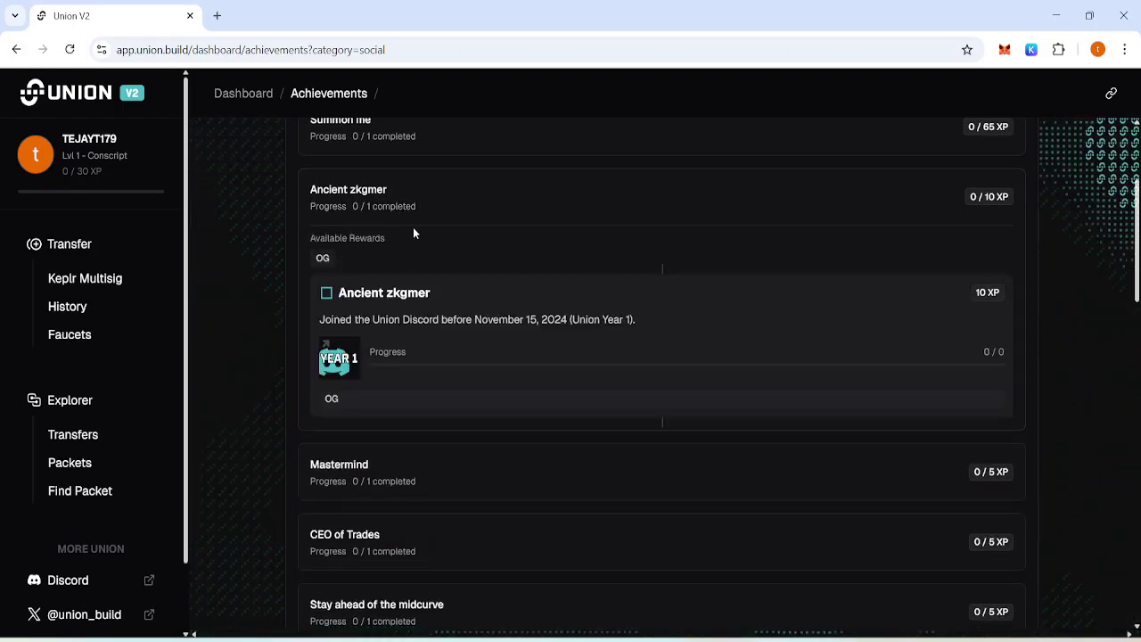
click(374, 202)
scroll(258, 239, down, 1)
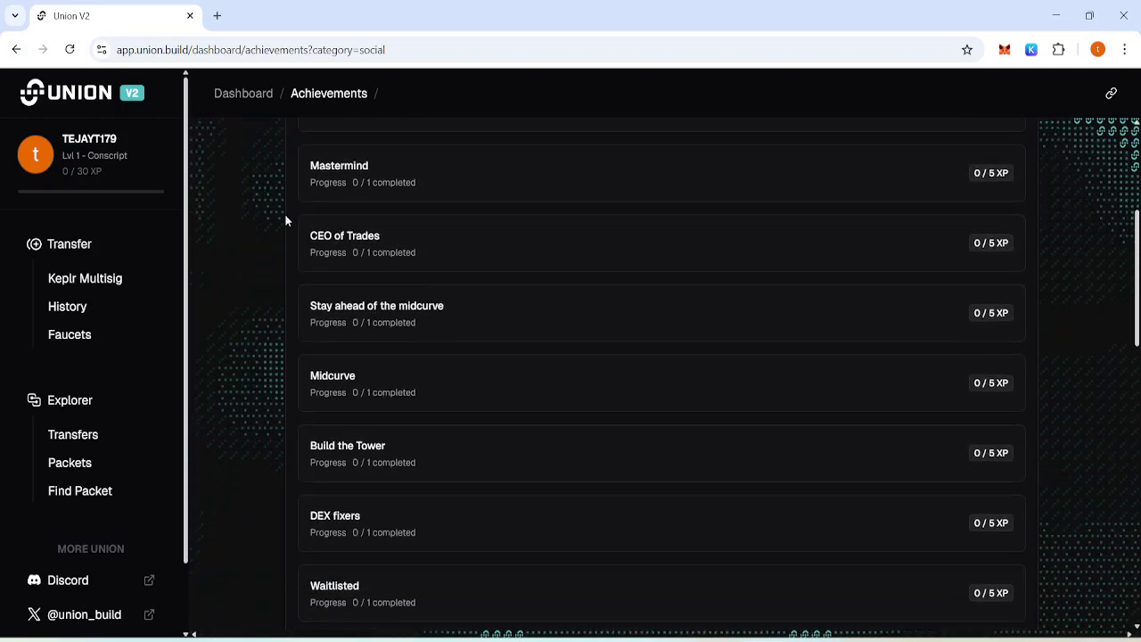
click(377, 178)
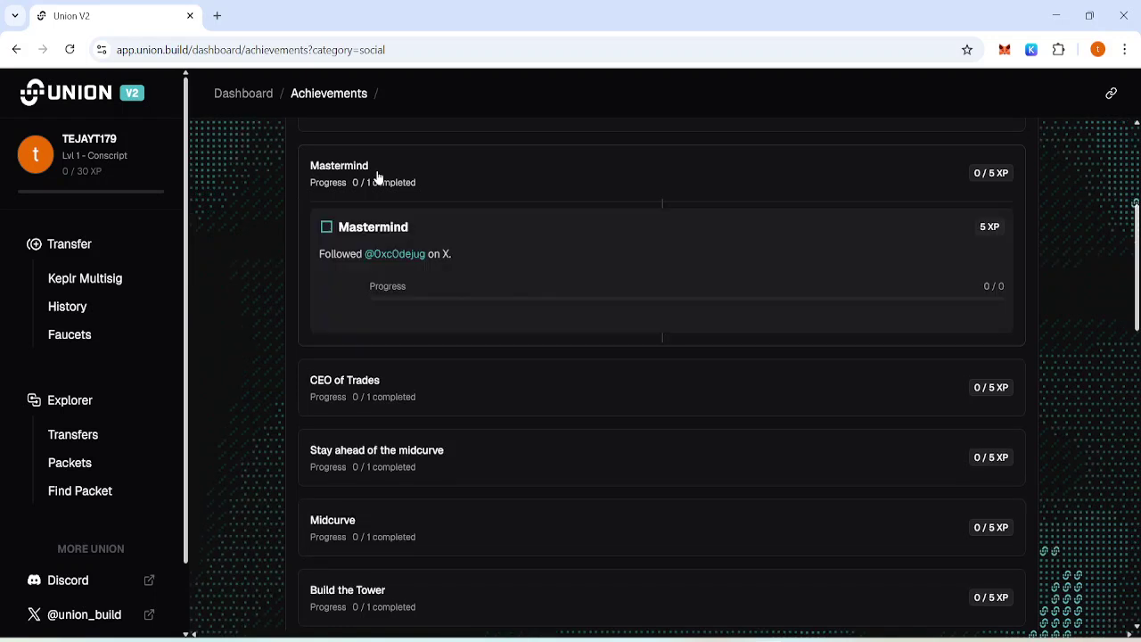
Follow the X account linked from the Mastermind achievement.
click(412, 258)
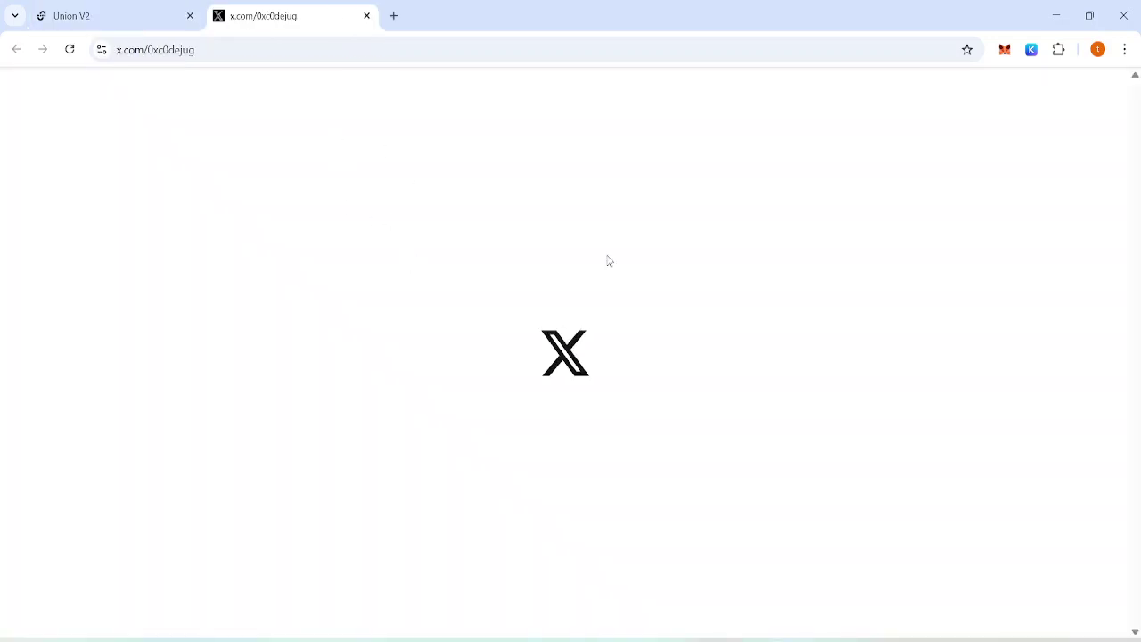
click(706, 292)
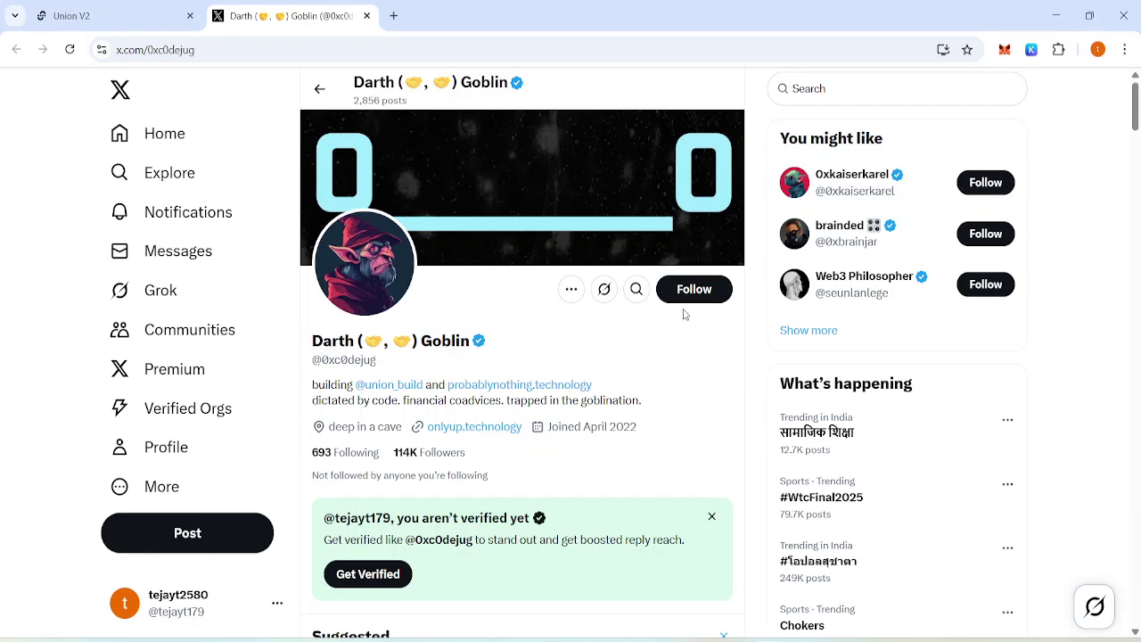
click(695, 297)
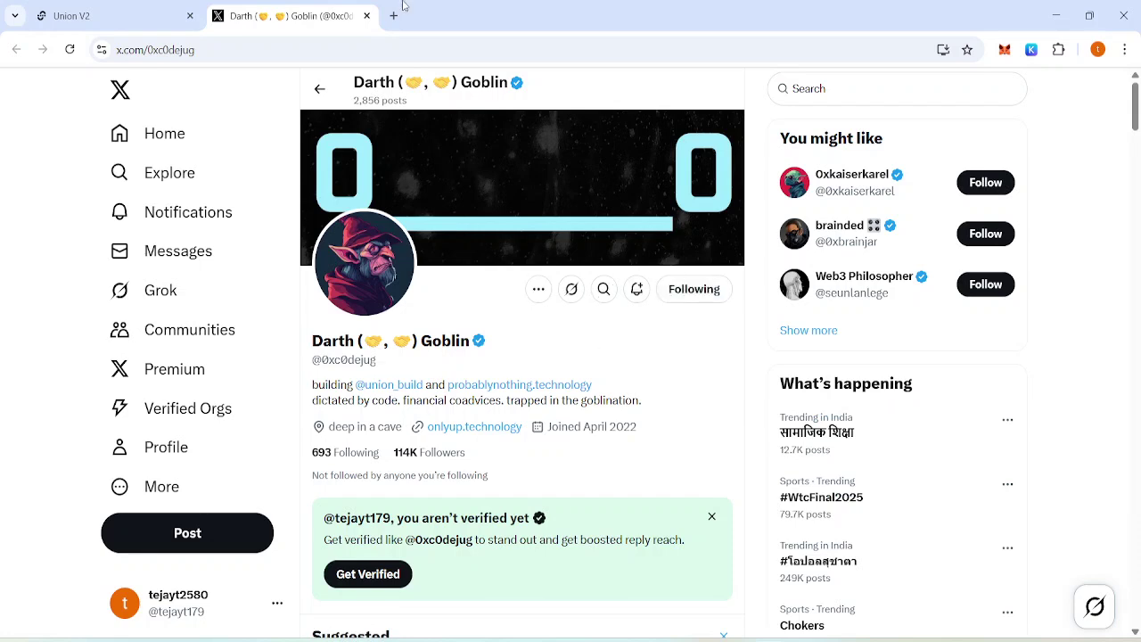
click(366, 15)
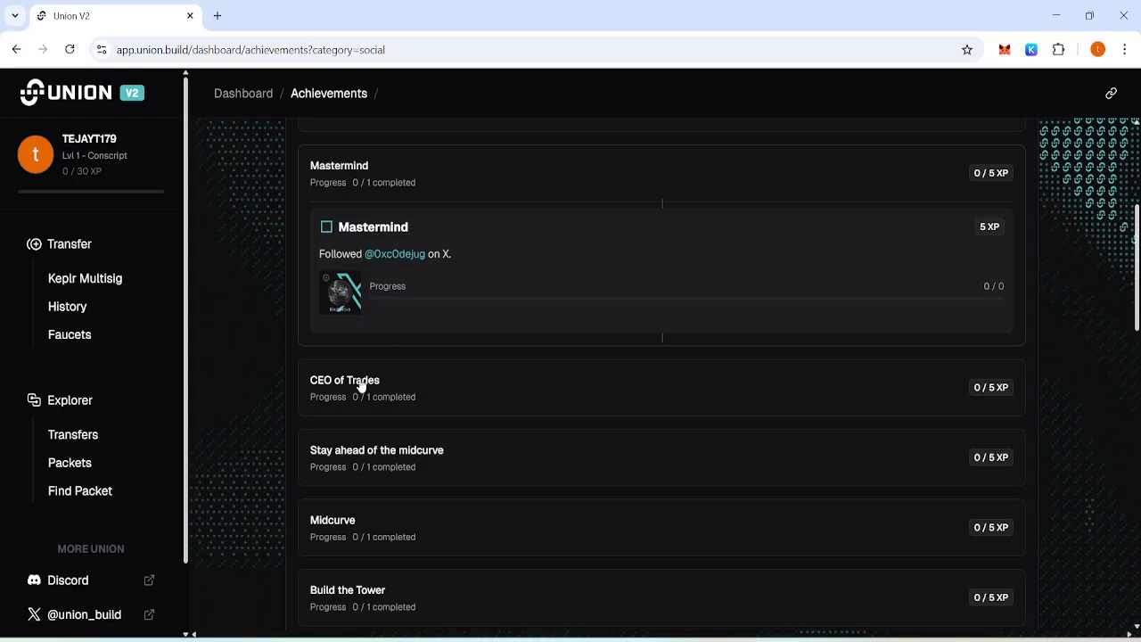
Follow the X account required by the CEO of Trades achievement.
click(390, 387)
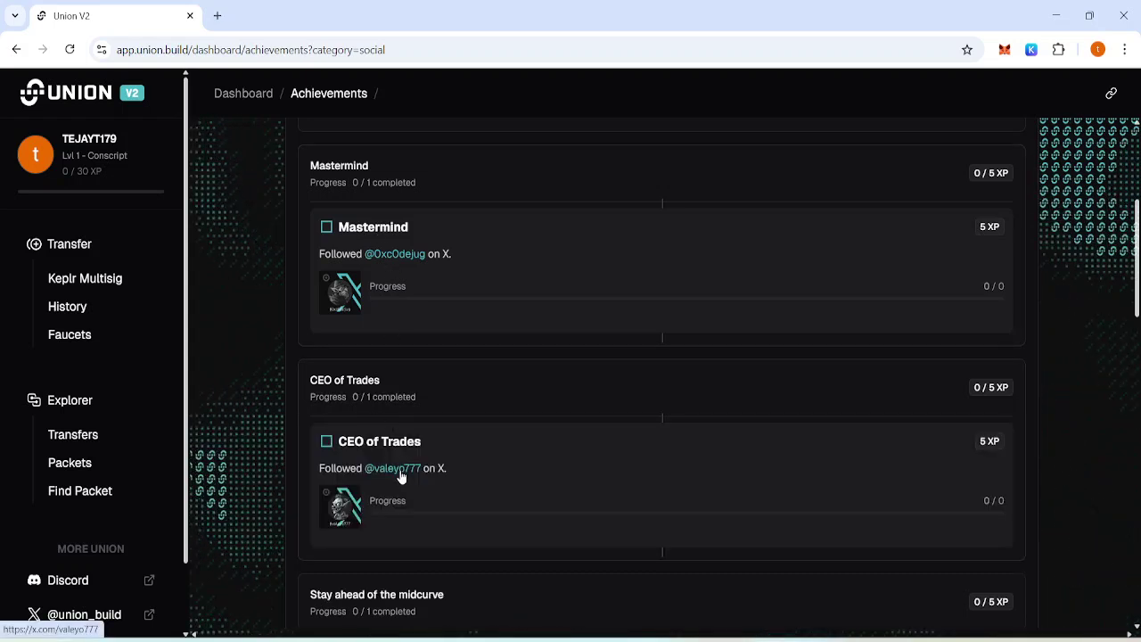
click(401, 472)
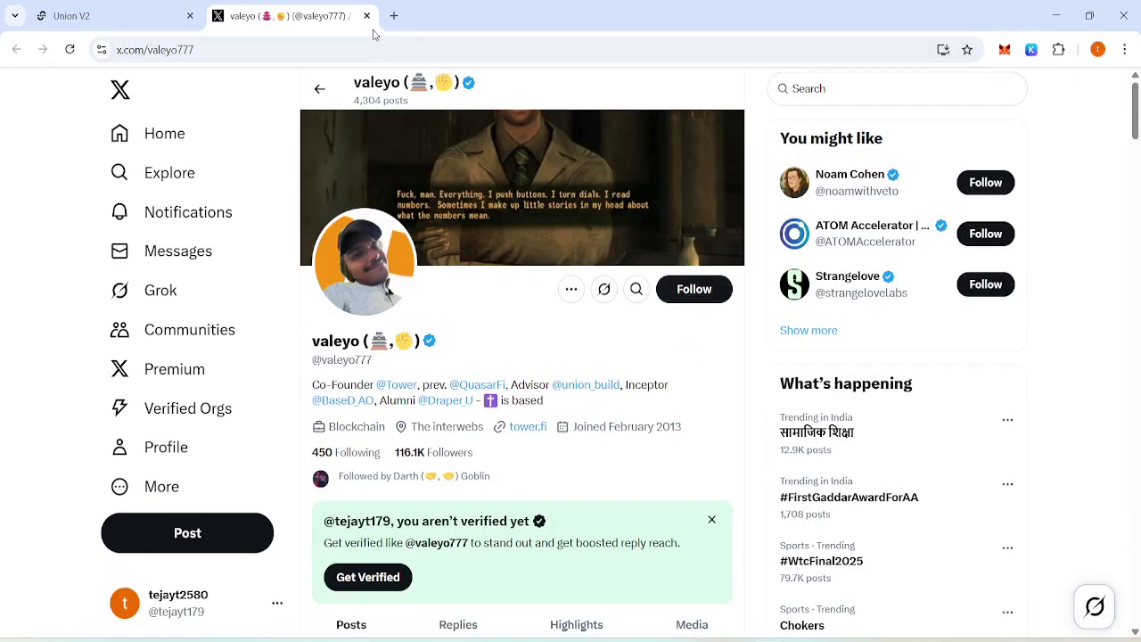
click(694, 289)
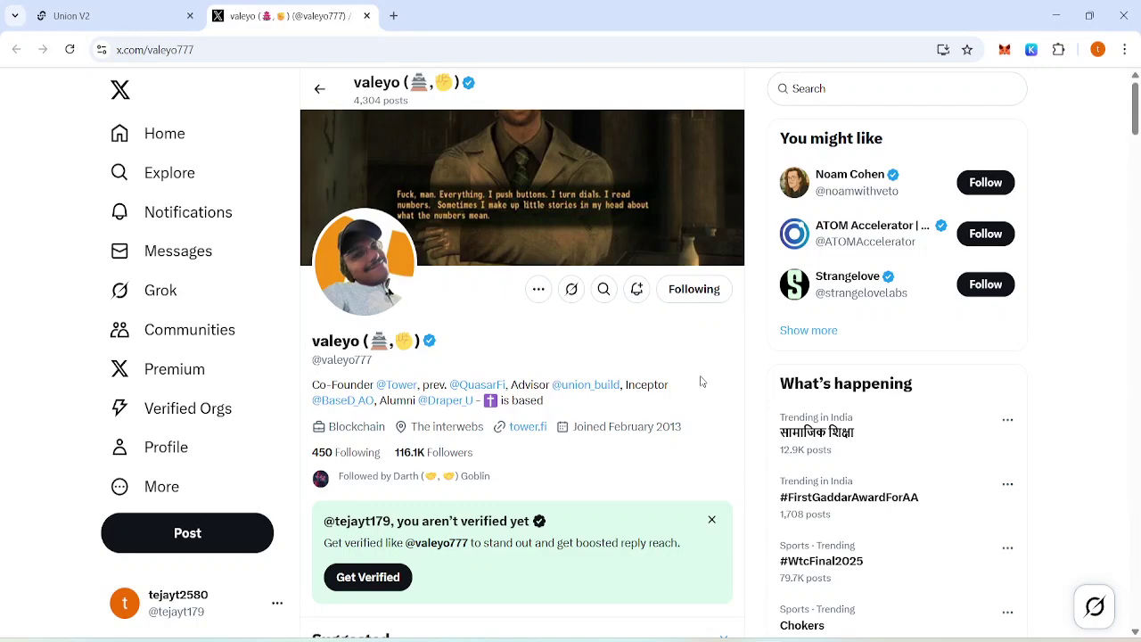
click(366, 16)
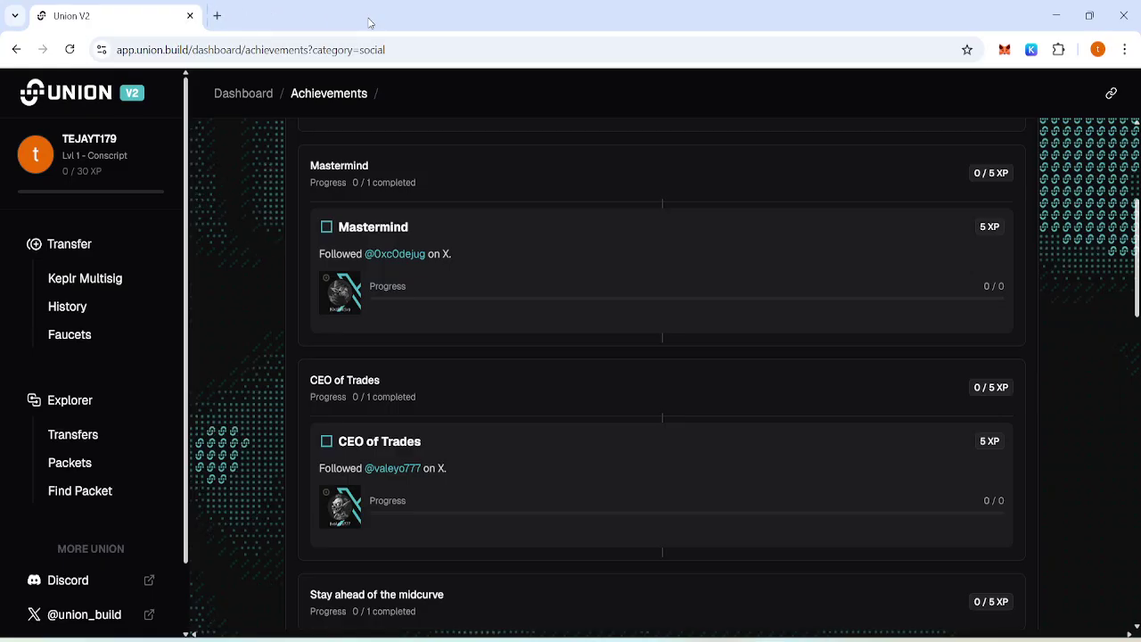
click(348, 385)
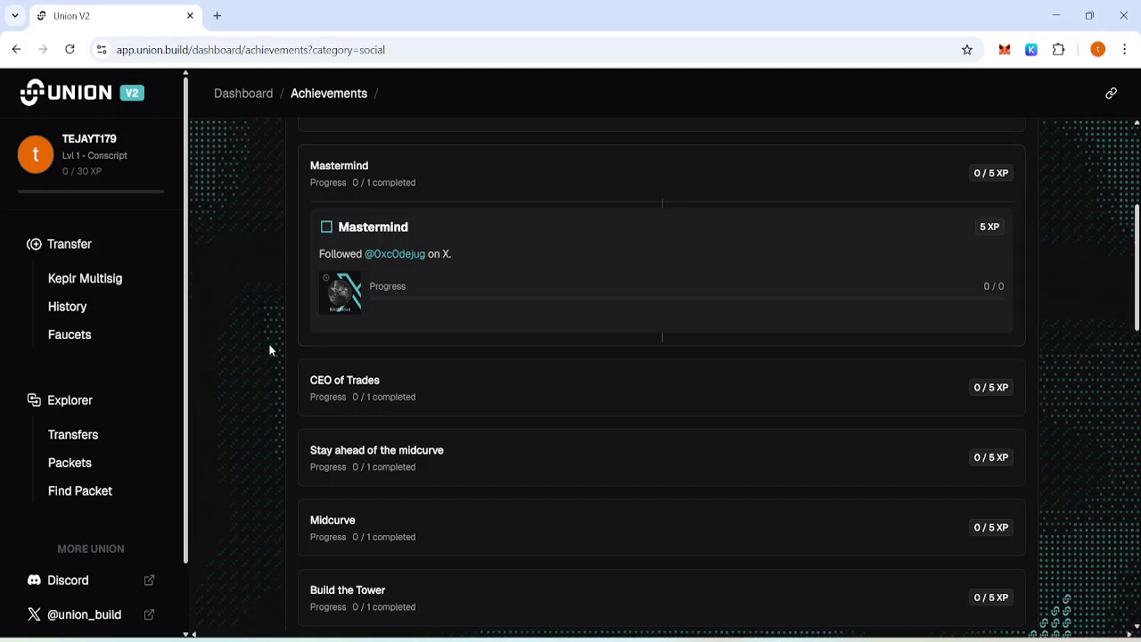
Open the Union R&D newsletter site from the 'Stay ahead of the midcurve' achievement.
scroll(269, 350, down, 3)
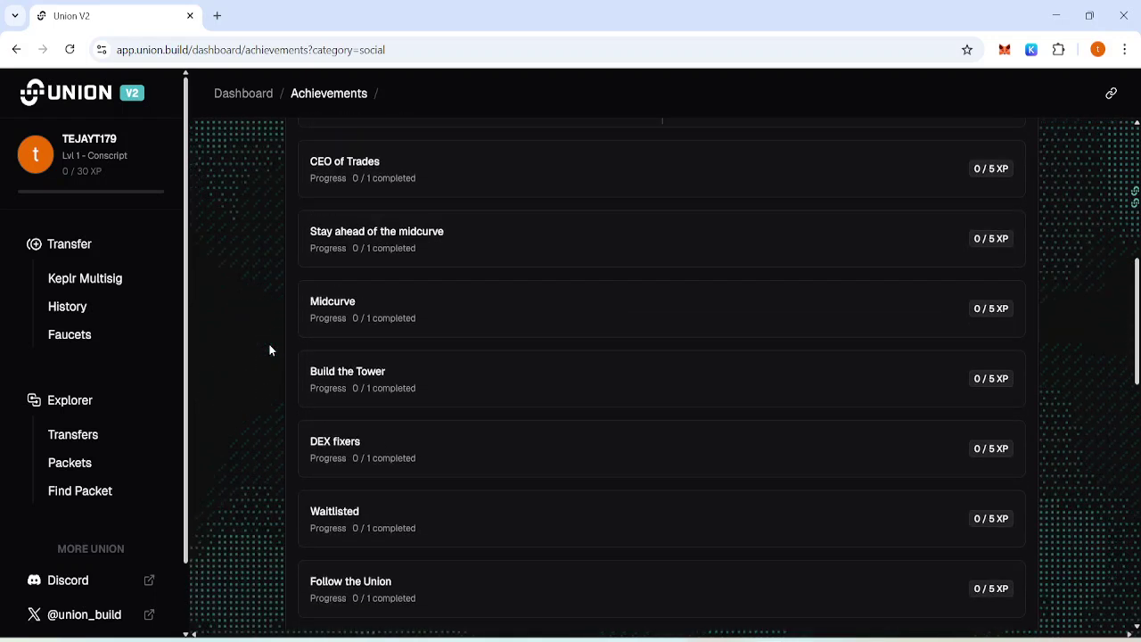
click(377, 237)
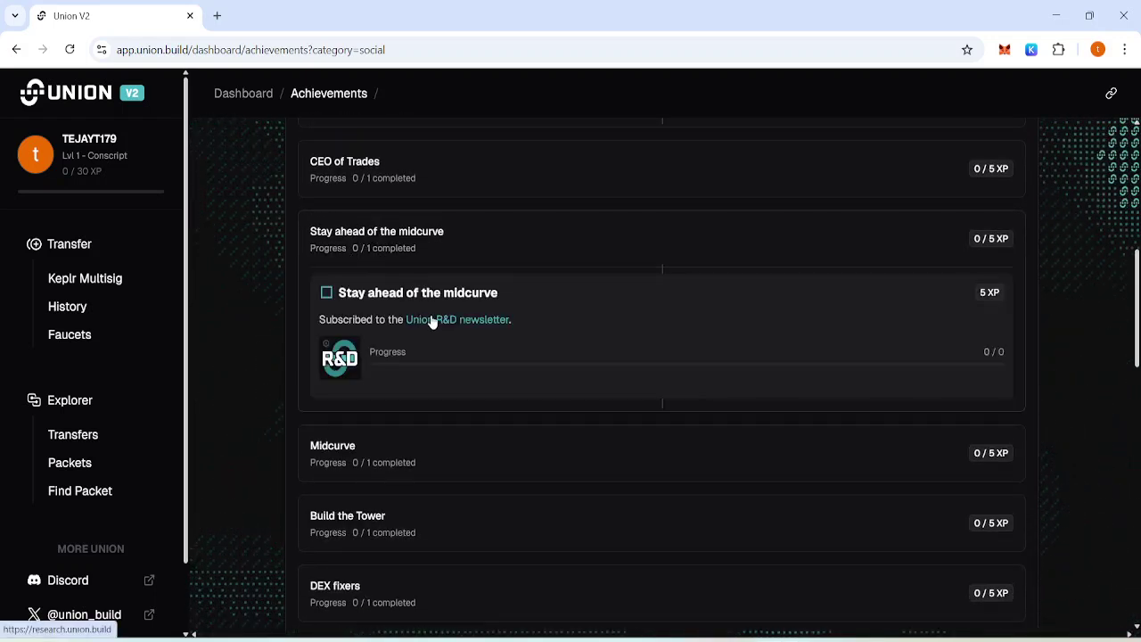
click(431, 321)
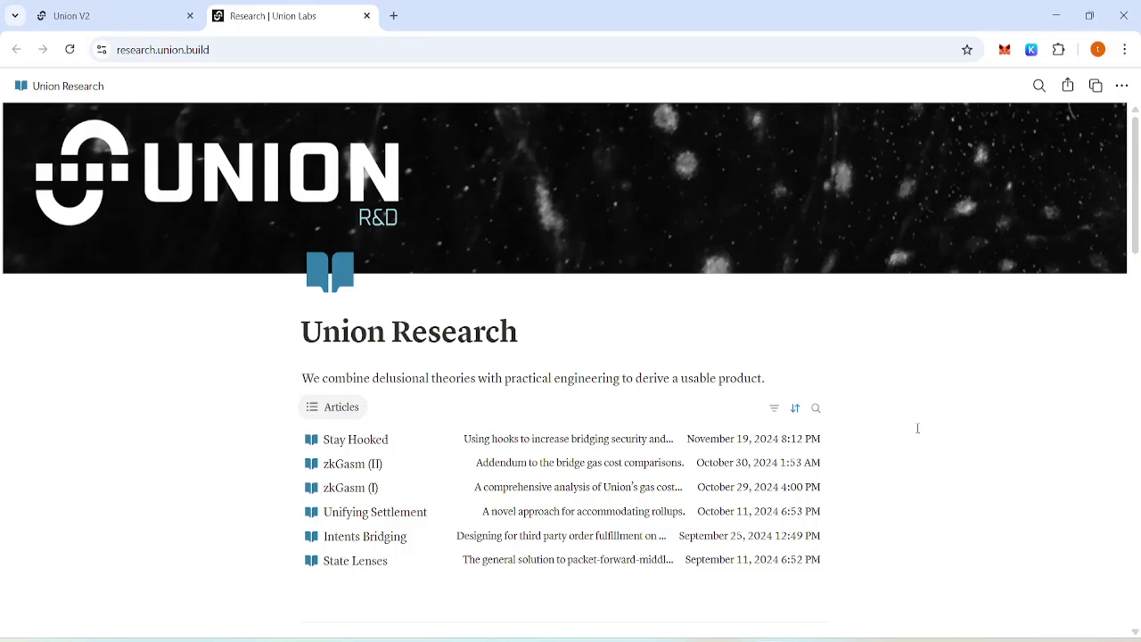
scroll(917, 428, down, 3)
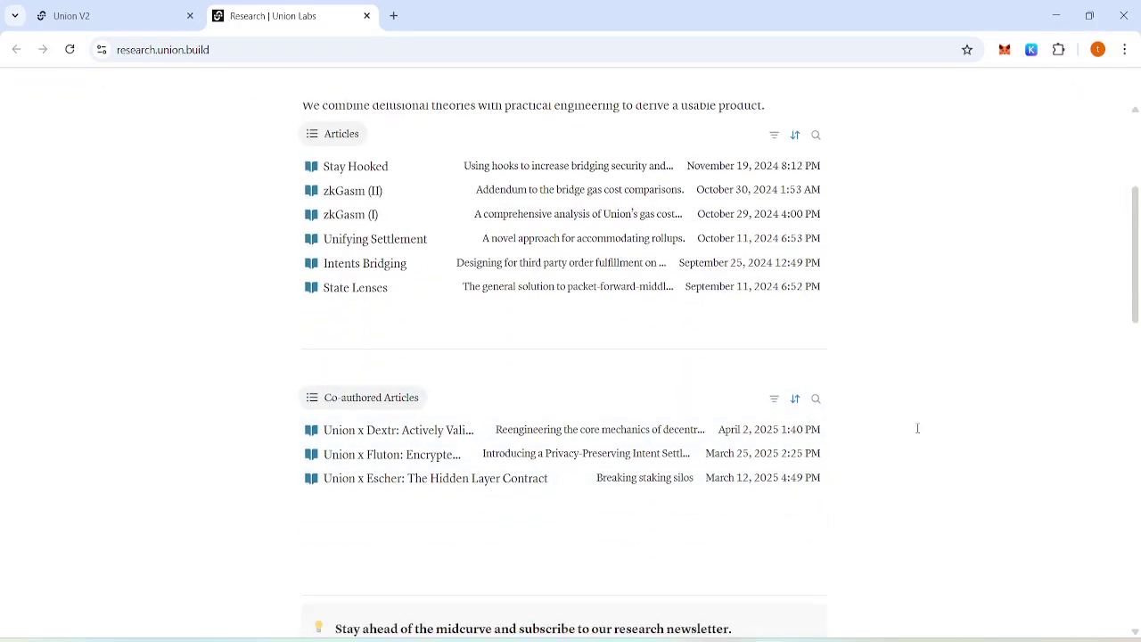
scroll(917, 428, down, 5)
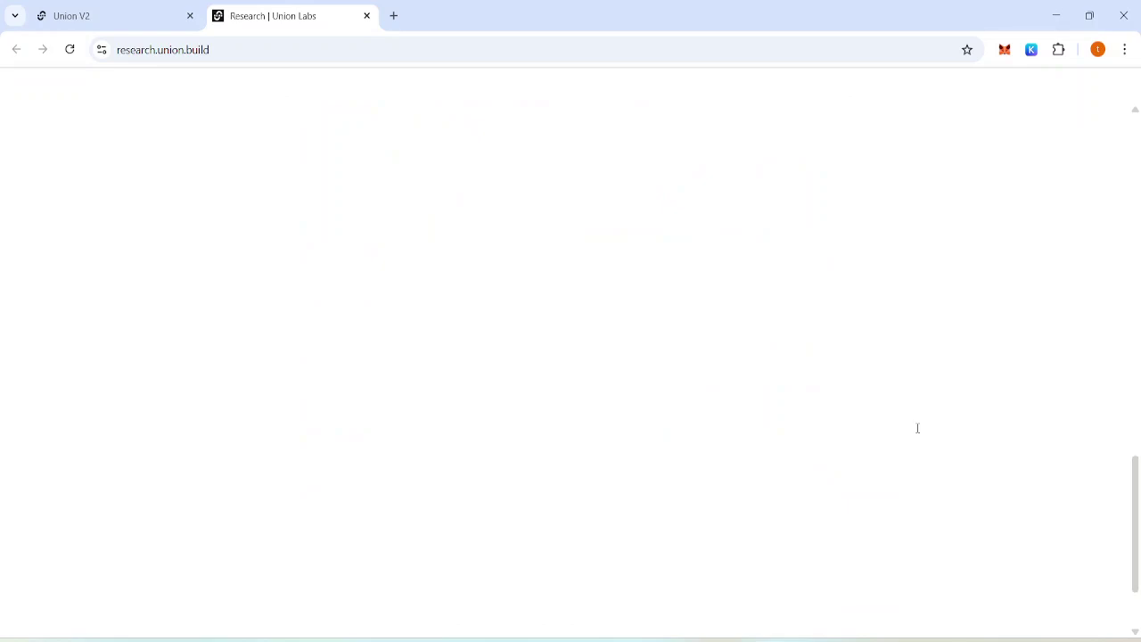
scroll(917, 428, up, 5)
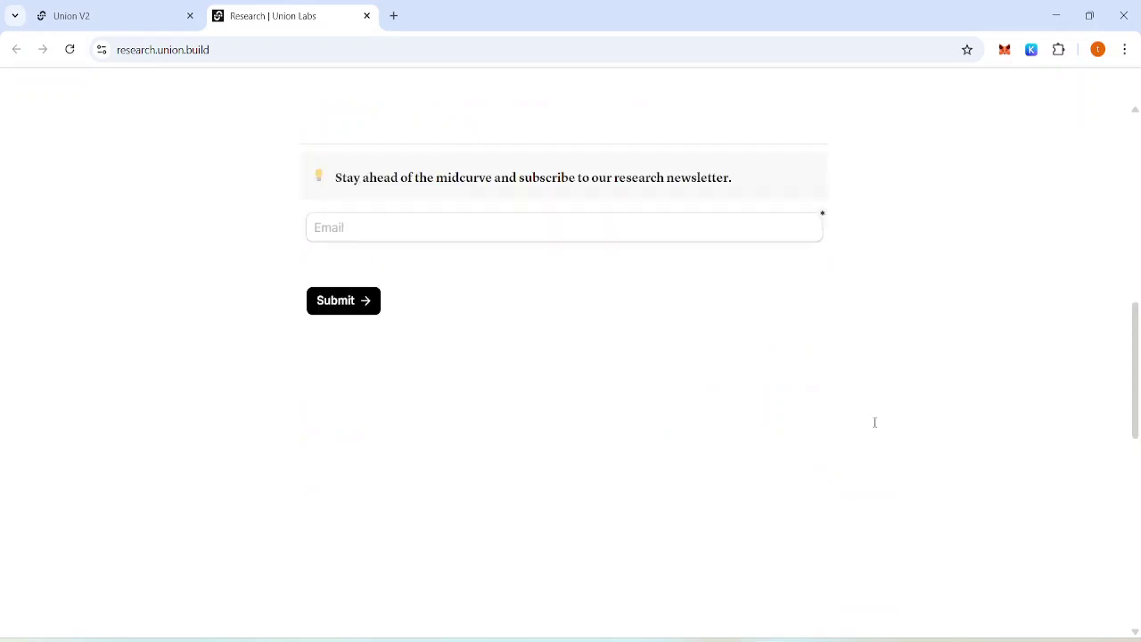
Paste the account's e-mail address into the newsletter form and submit it.
click(638, 228)
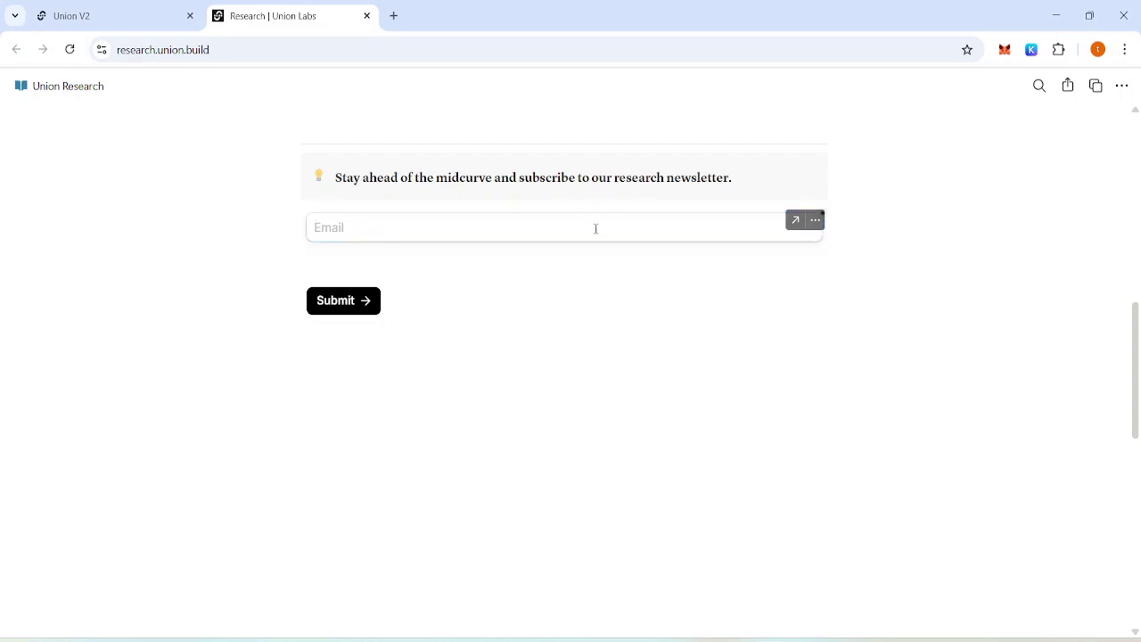
click(529, 223)
key(ctrl+v)
click(349, 303)
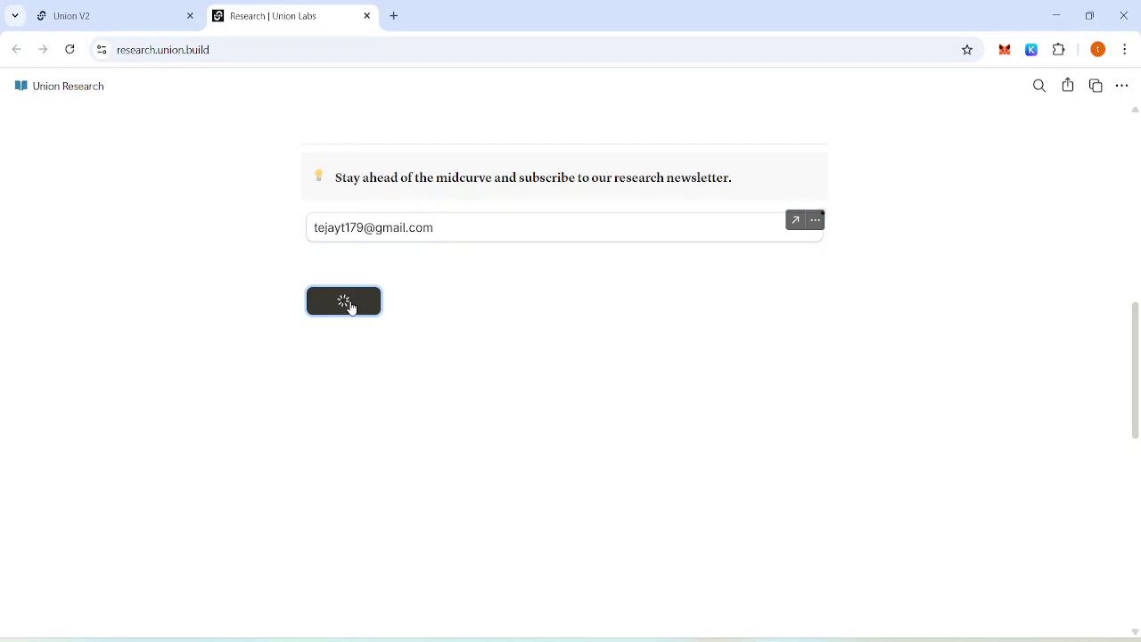
click(128, 11)
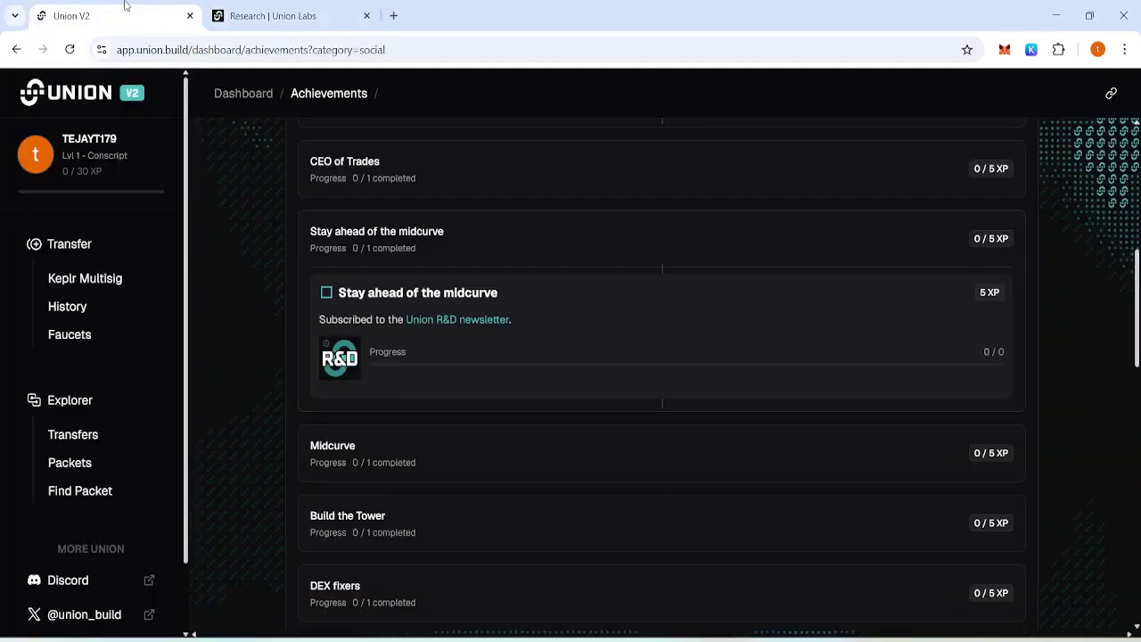
scroll(285, 413, down, 2)
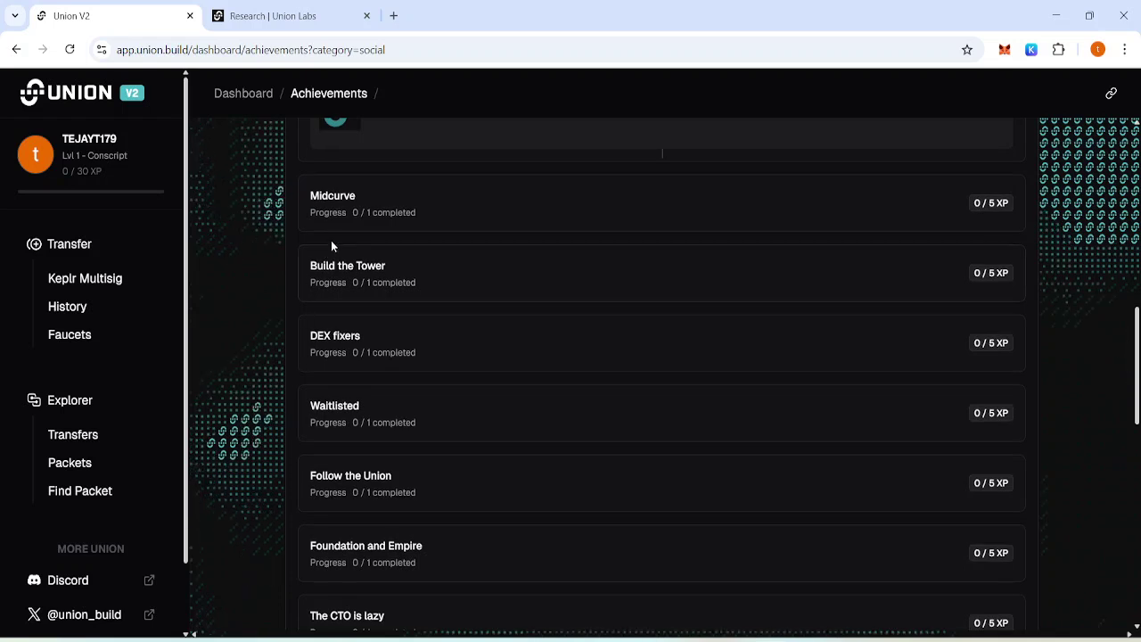
click(382, 219)
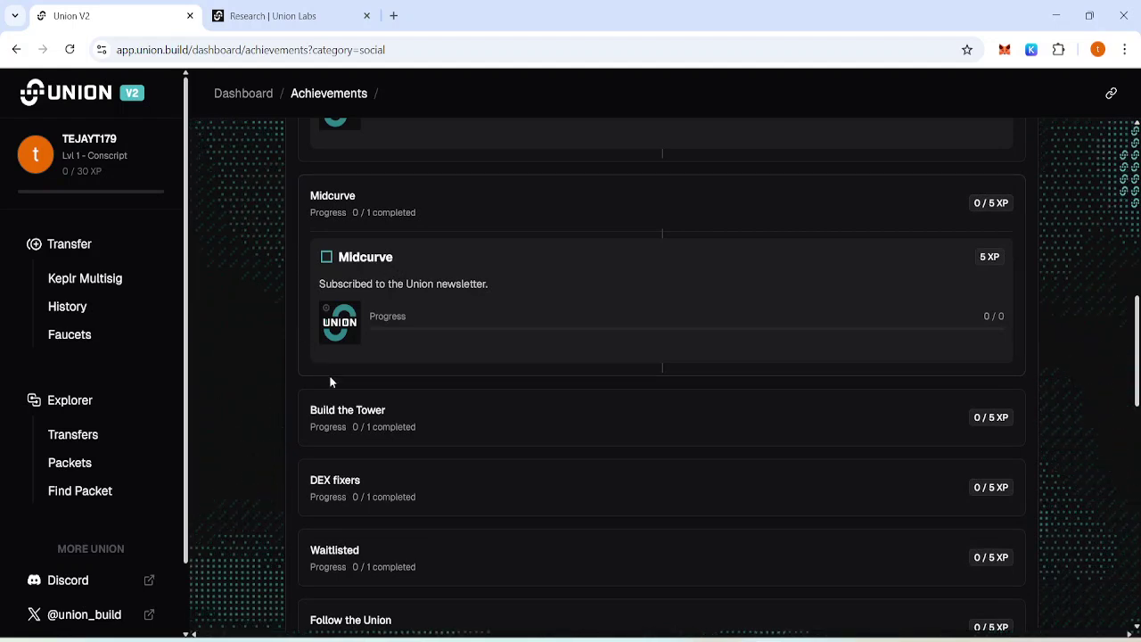
click(393, 419)
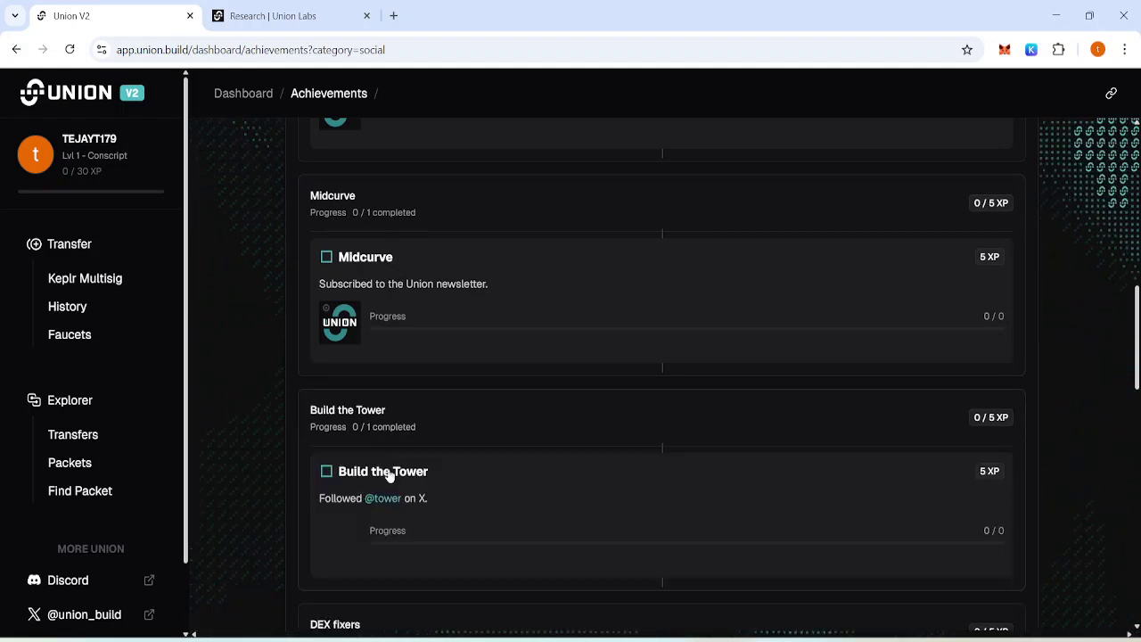
click(393, 499)
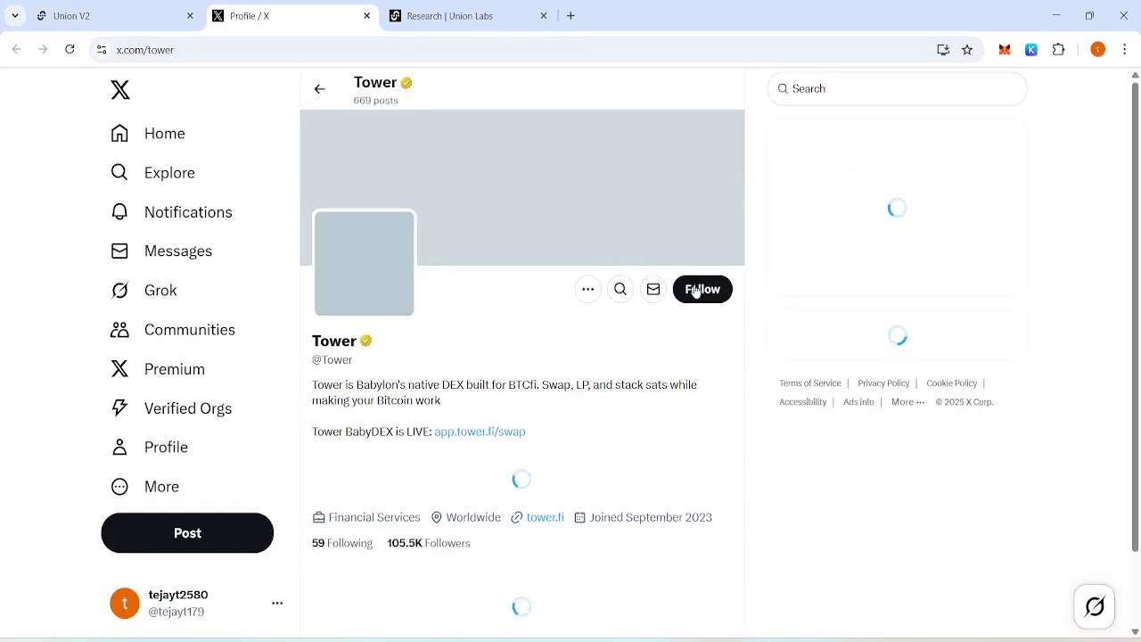
Try following Tower on X, then switch to the Union task notes.
click(703, 289)
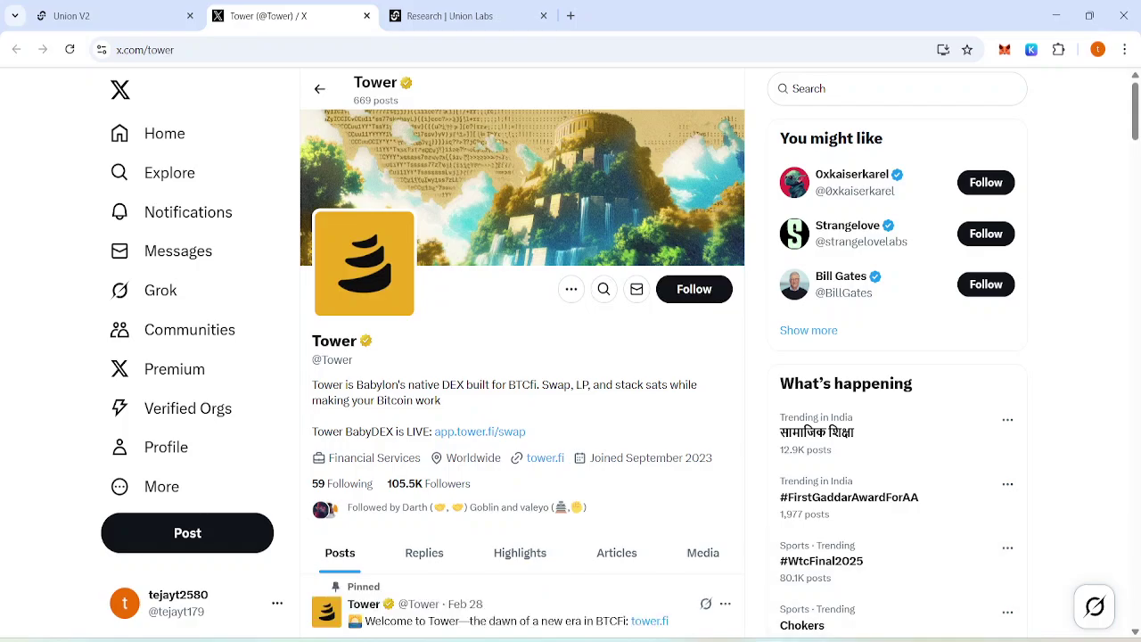
key(alt+Tab)
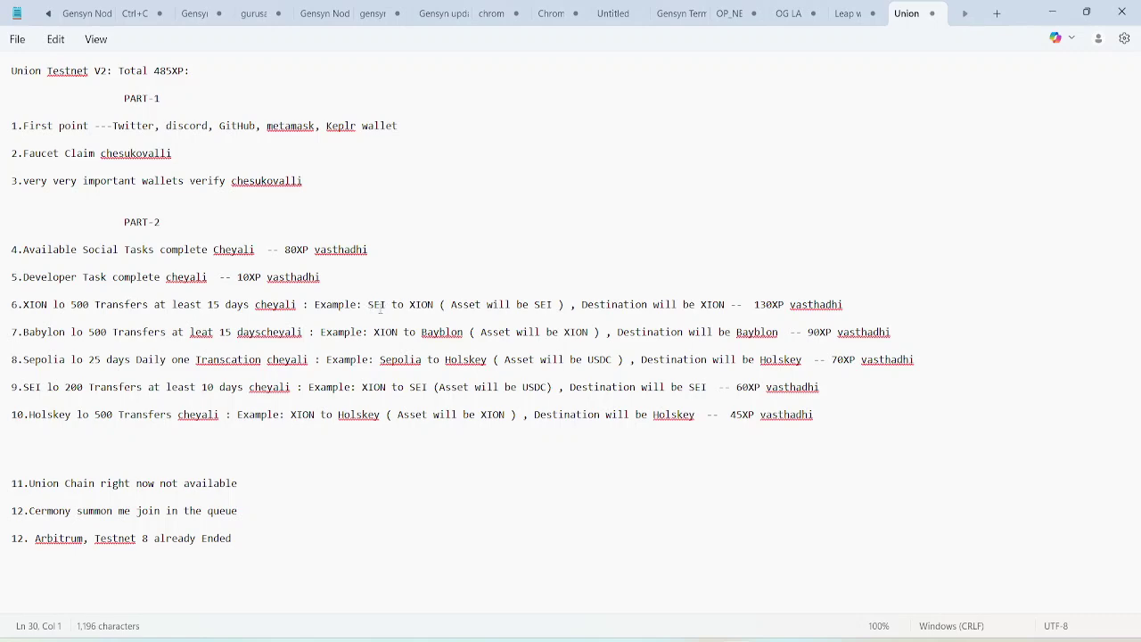
Follow Tower on X, close the X and Research tabs, and open Transfer.
mouse_move(766, 634)
click(766, 579)
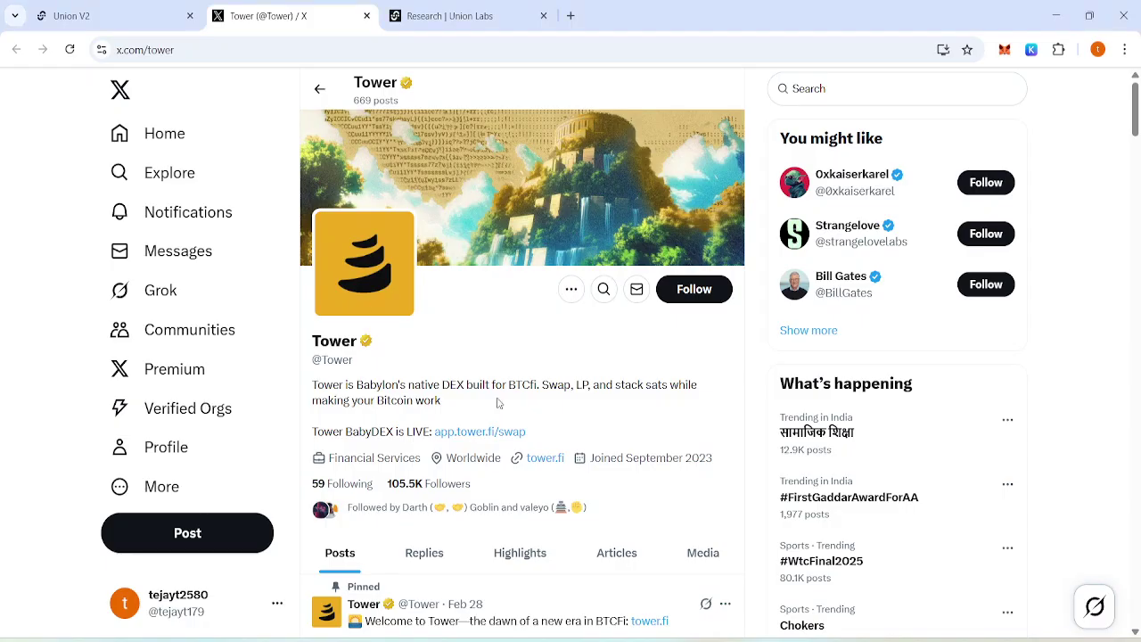
click(700, 302)
click(367, 16)
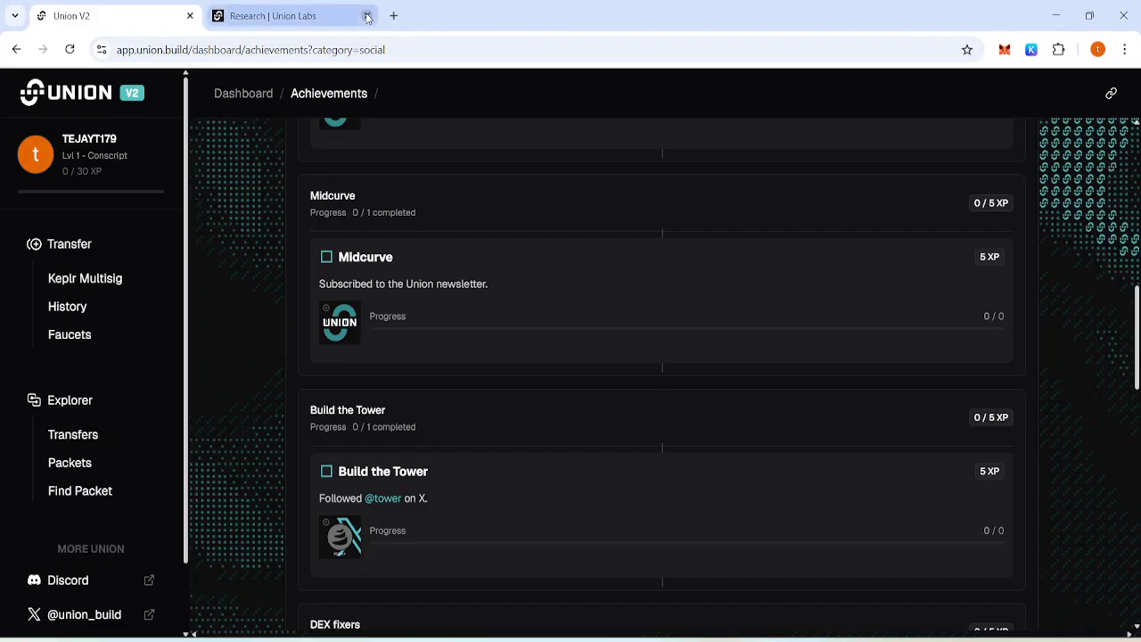
click(366, 16)
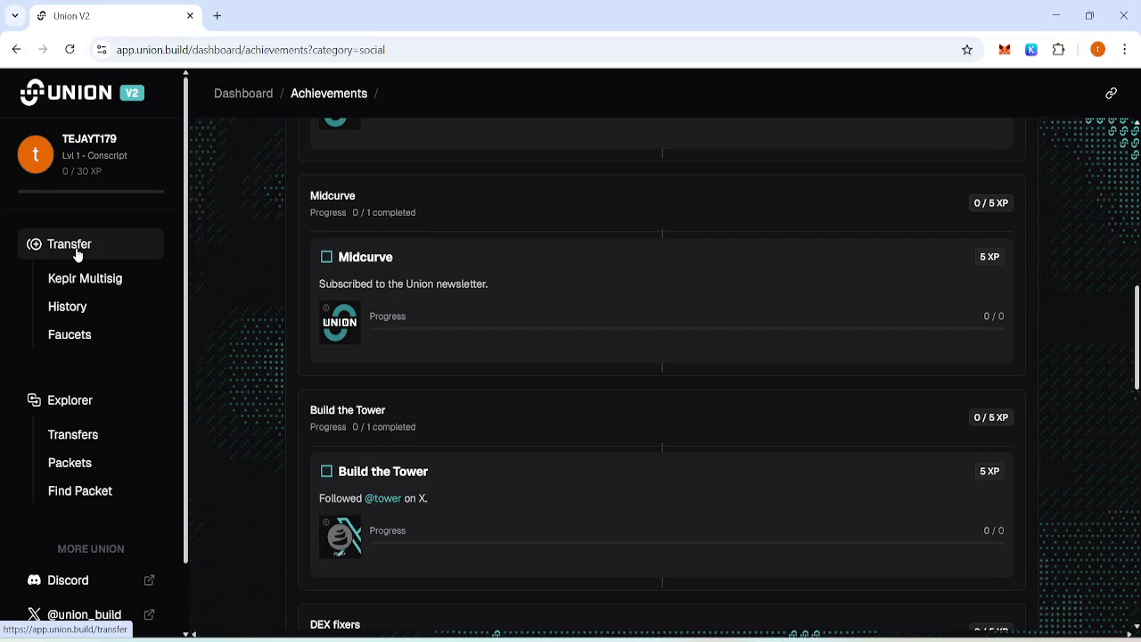
click(76, 254)
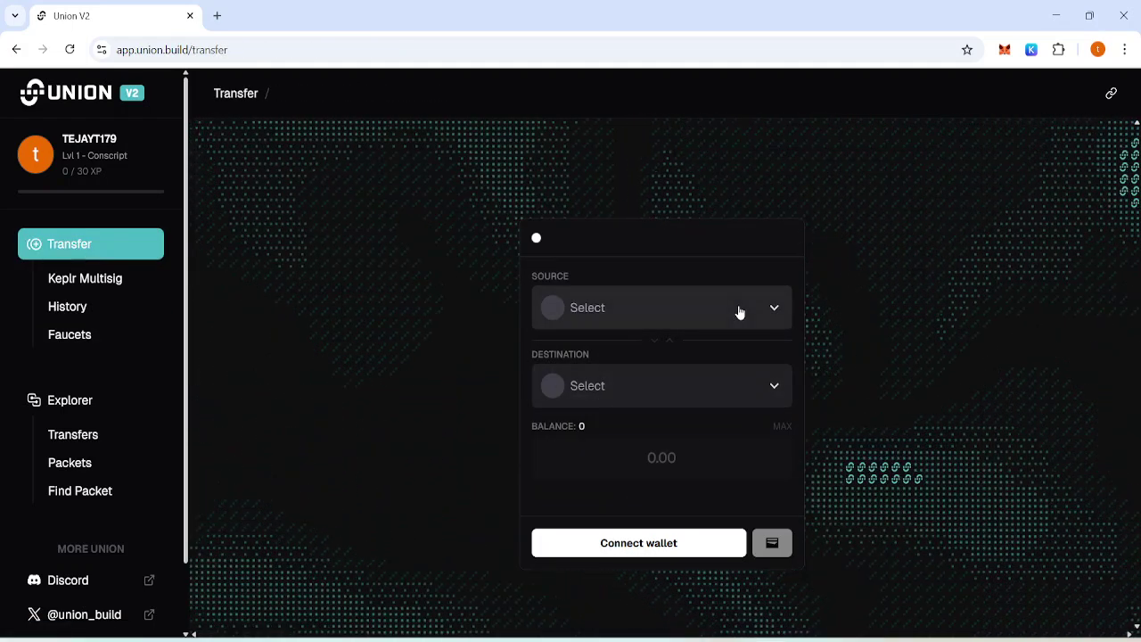
Choose SEI on Sei Testnet as the source and Xion Testnet as the destination.
click(740, 311)
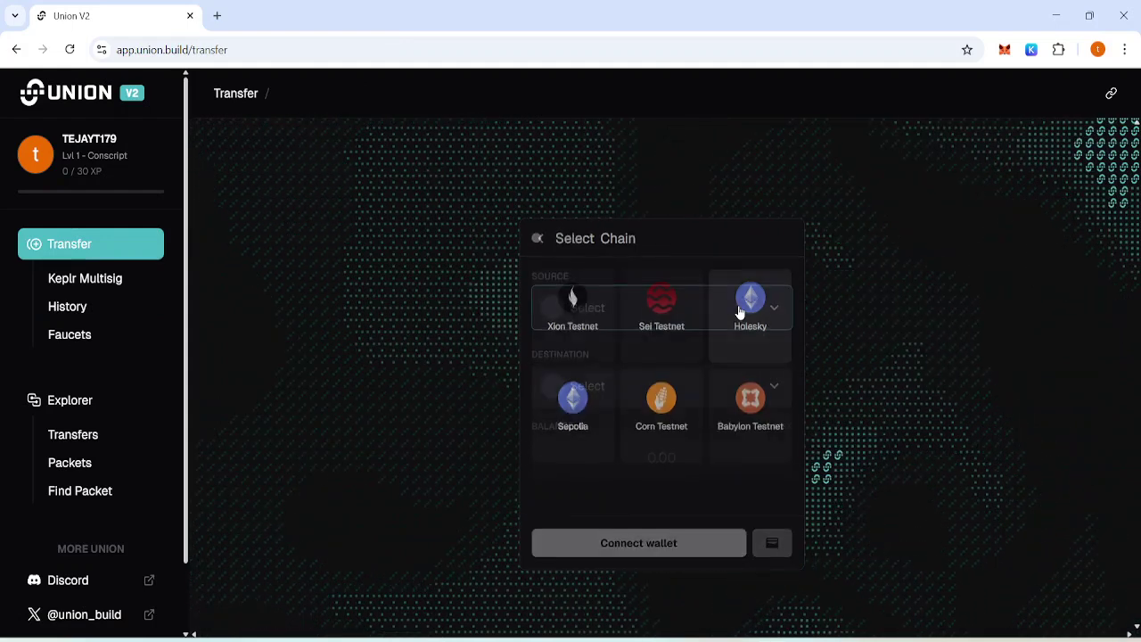
click(665, 305)
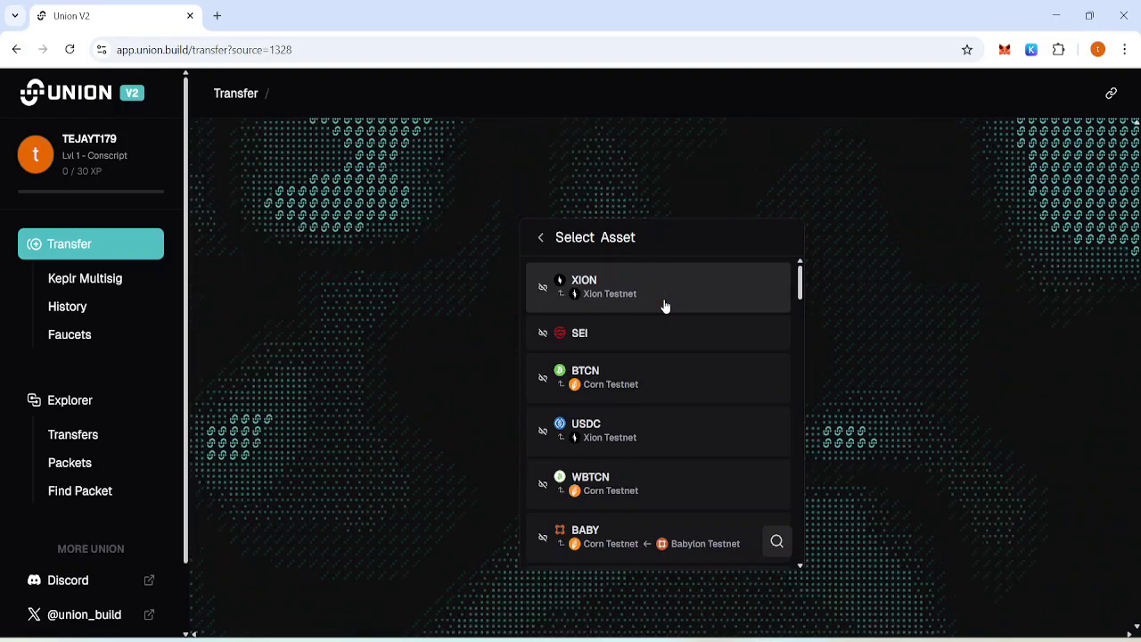
key(alt+Tab)
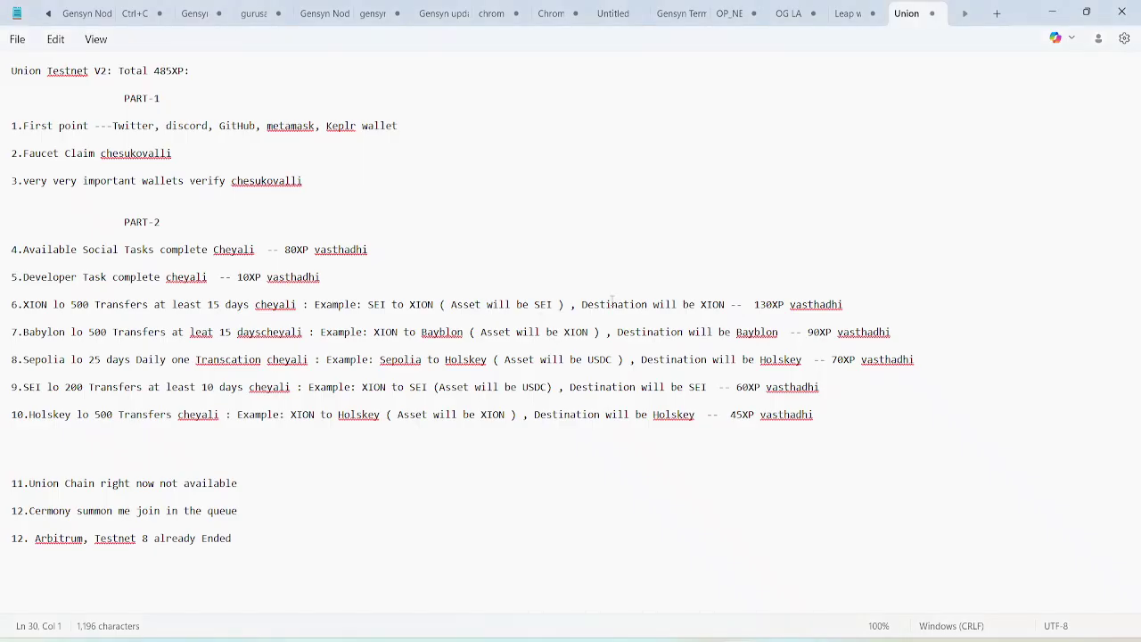
key(alt+Tab)
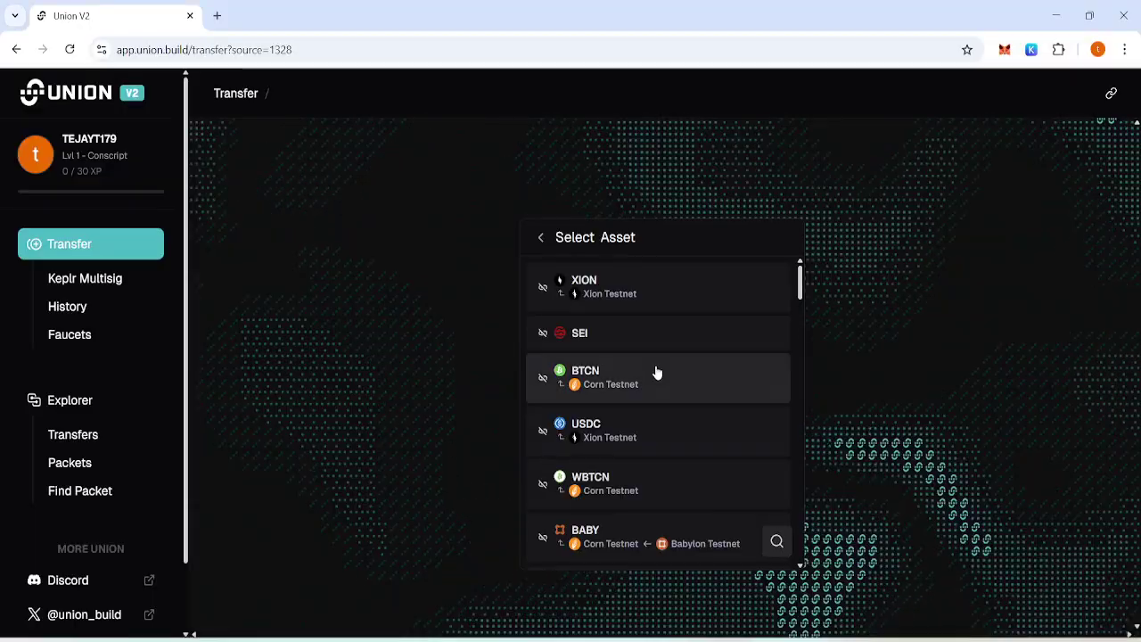
click(599, 341)
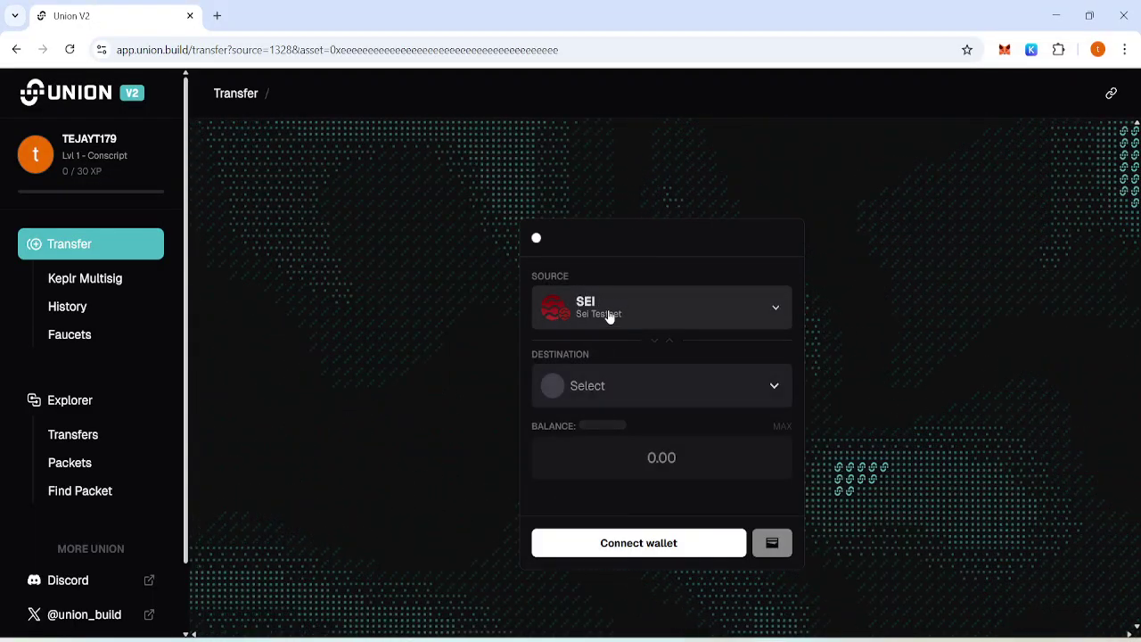
click(594, 303)
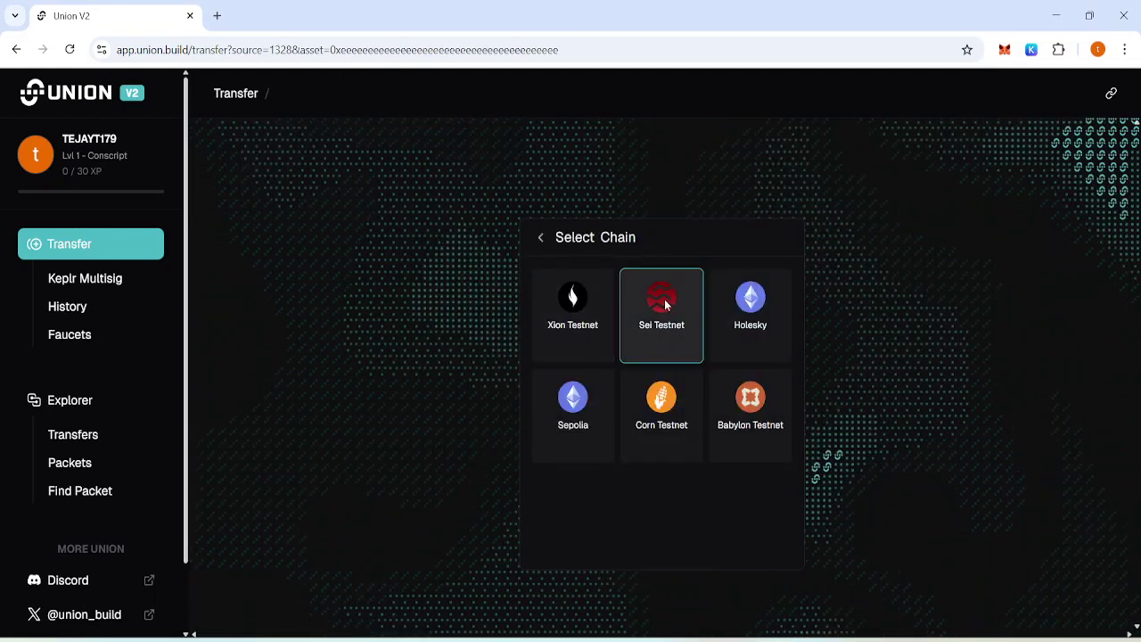
click(664, 303)
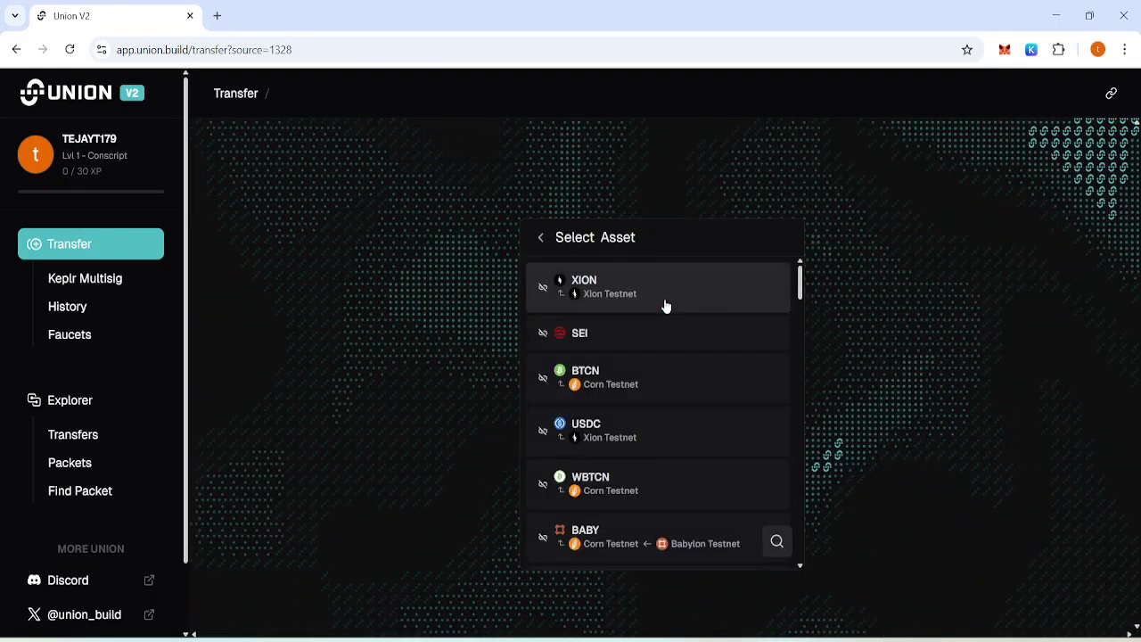
click(592, 332)
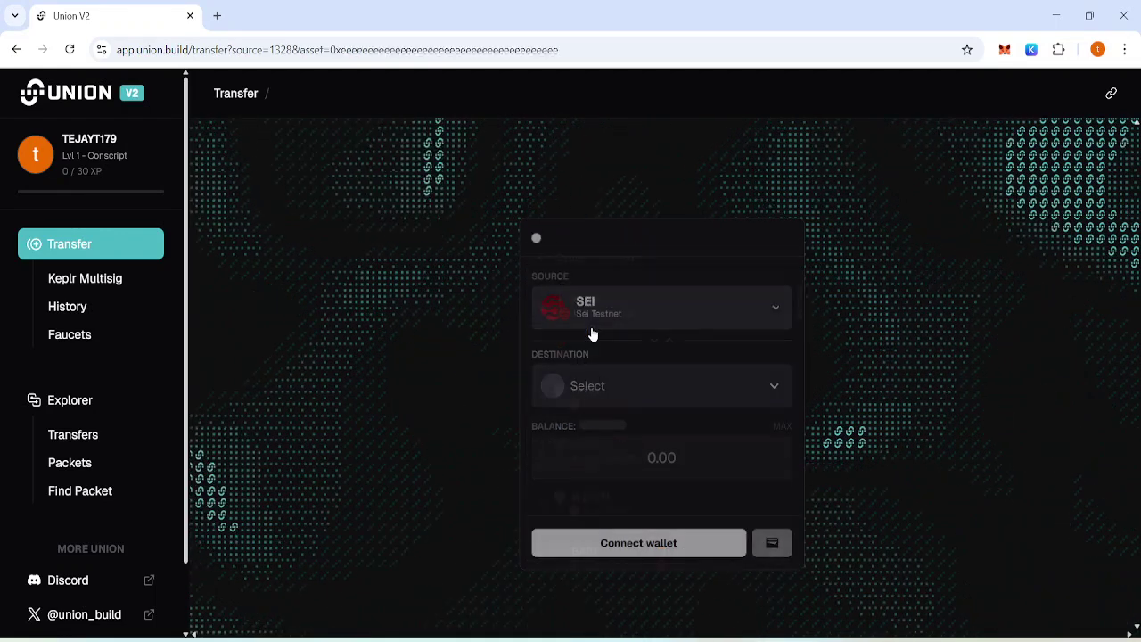
click(674, 387)
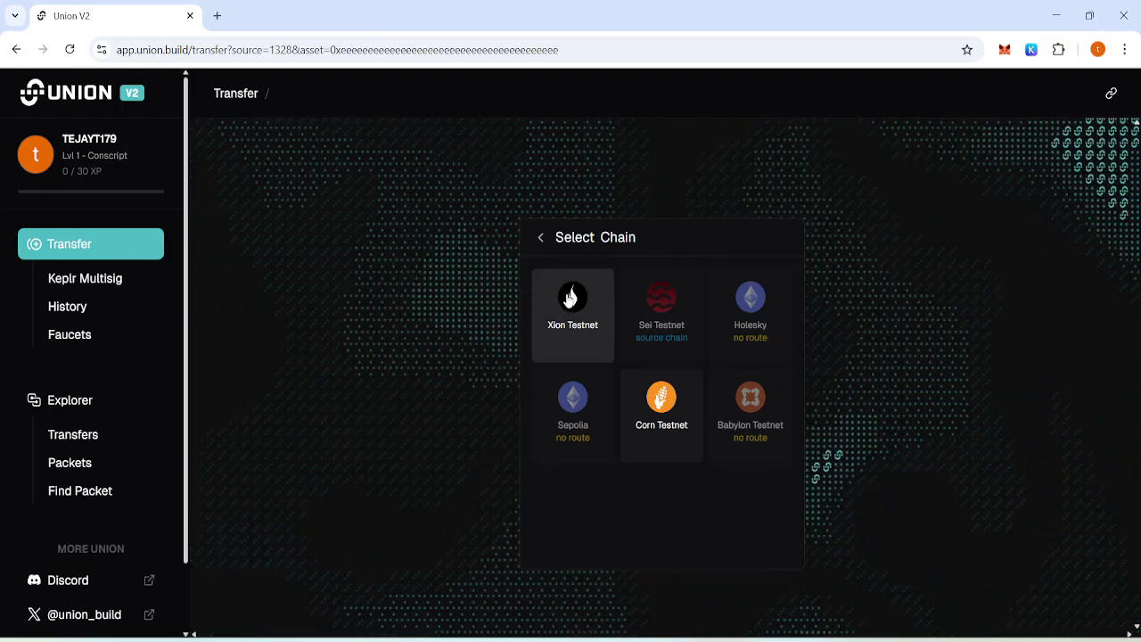
click(571, 300)
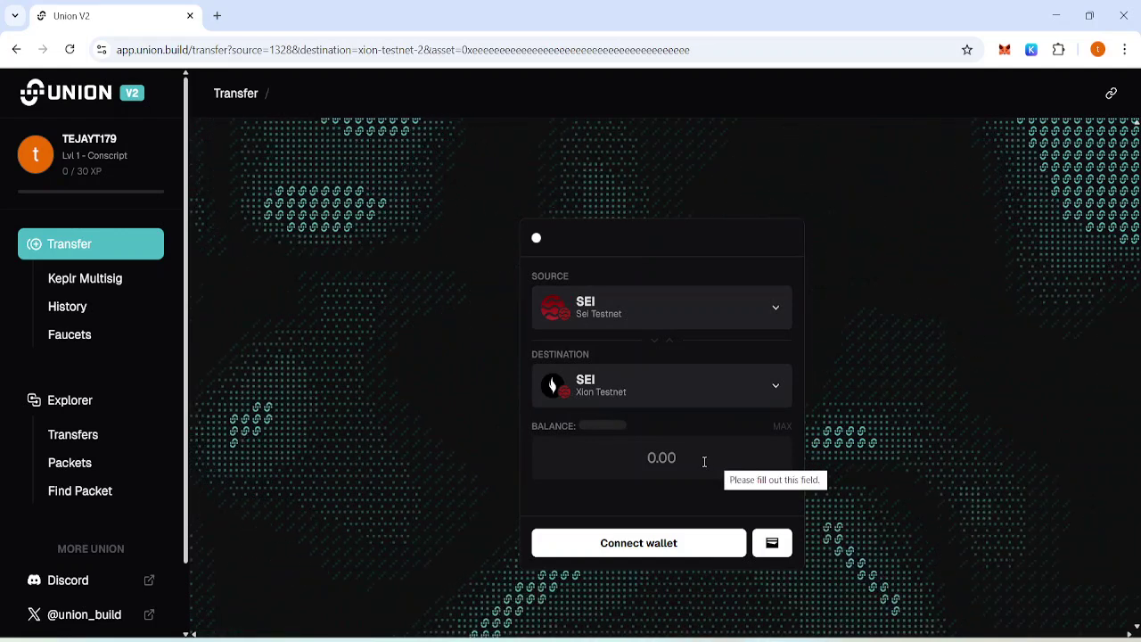
Connect the MetaMask and Keplr wallets and enter 0.0013 as the SEI amount.
click(682, 551)
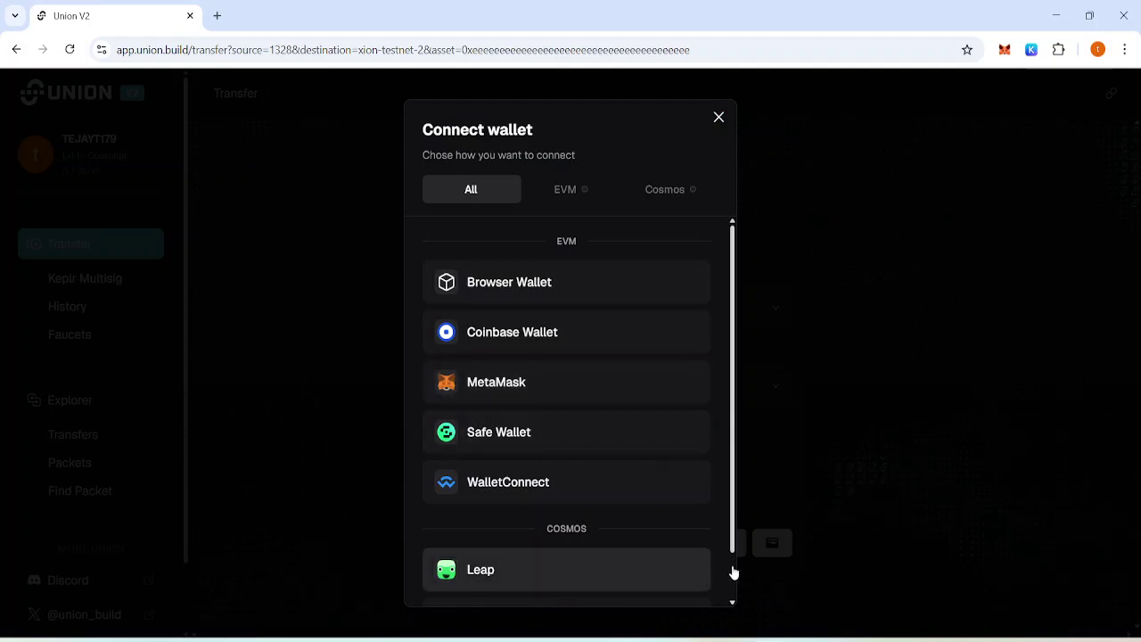
scroll(733, 569, down, 1)
click(644, 564)
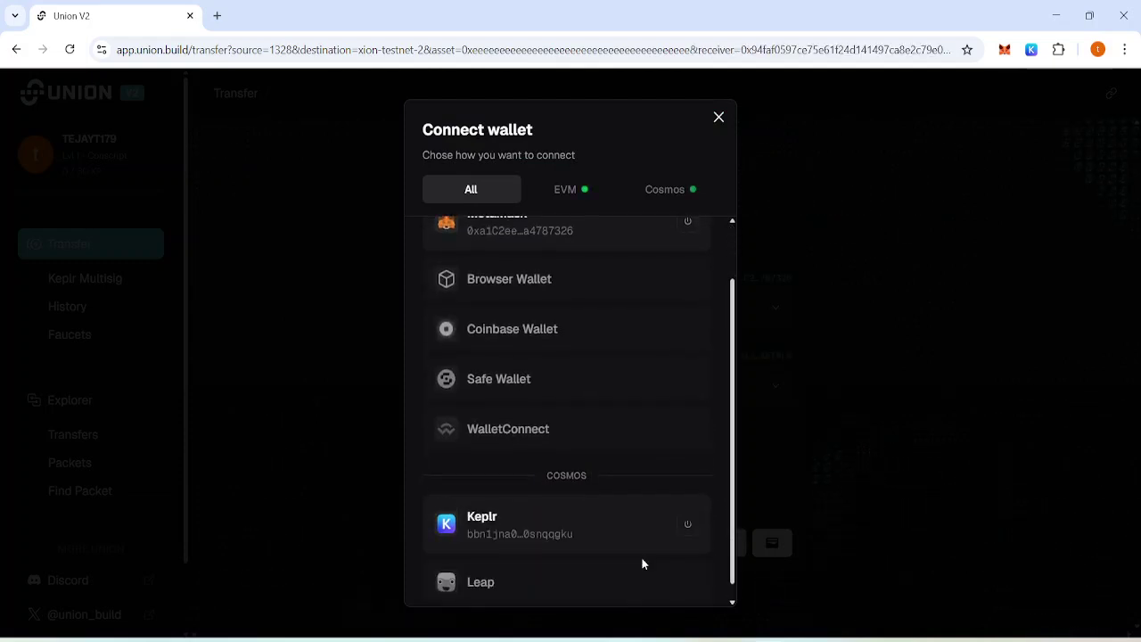
click(751, 482)
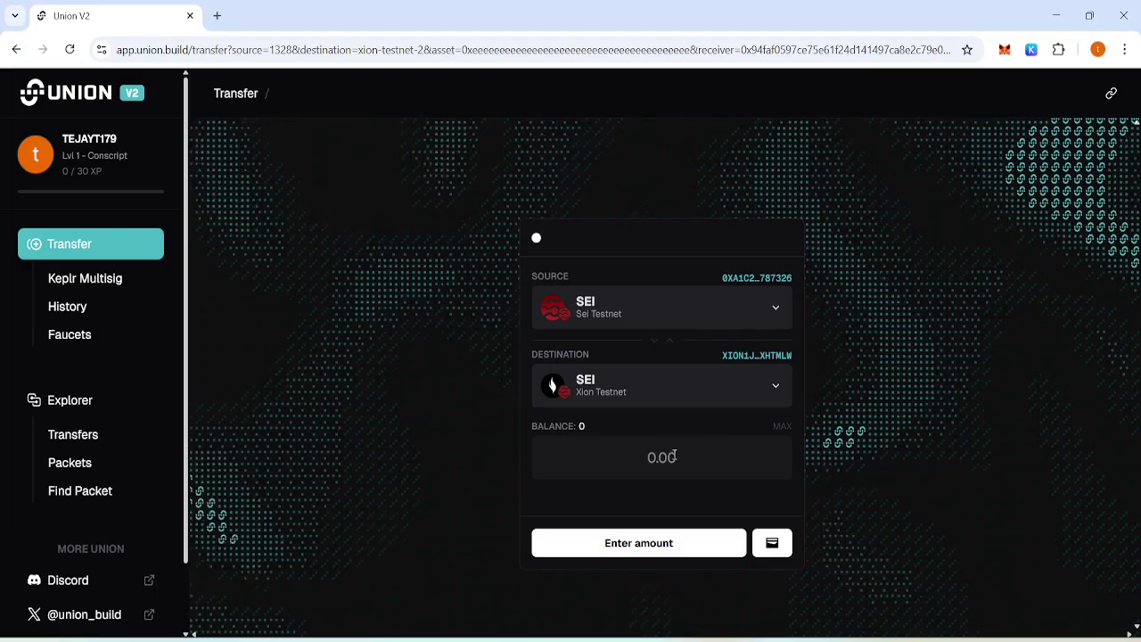
click(674, 457)
text(0.0013)
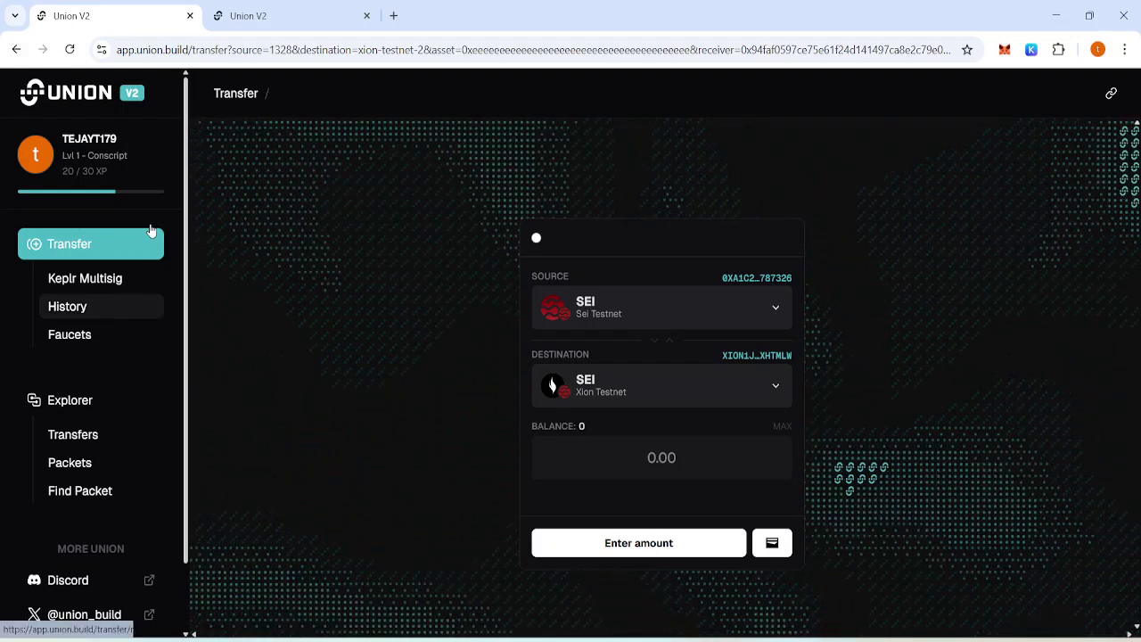
Open the Sei Testnet faucet link from the faucet list in the other Union tab.
click(261, 18)
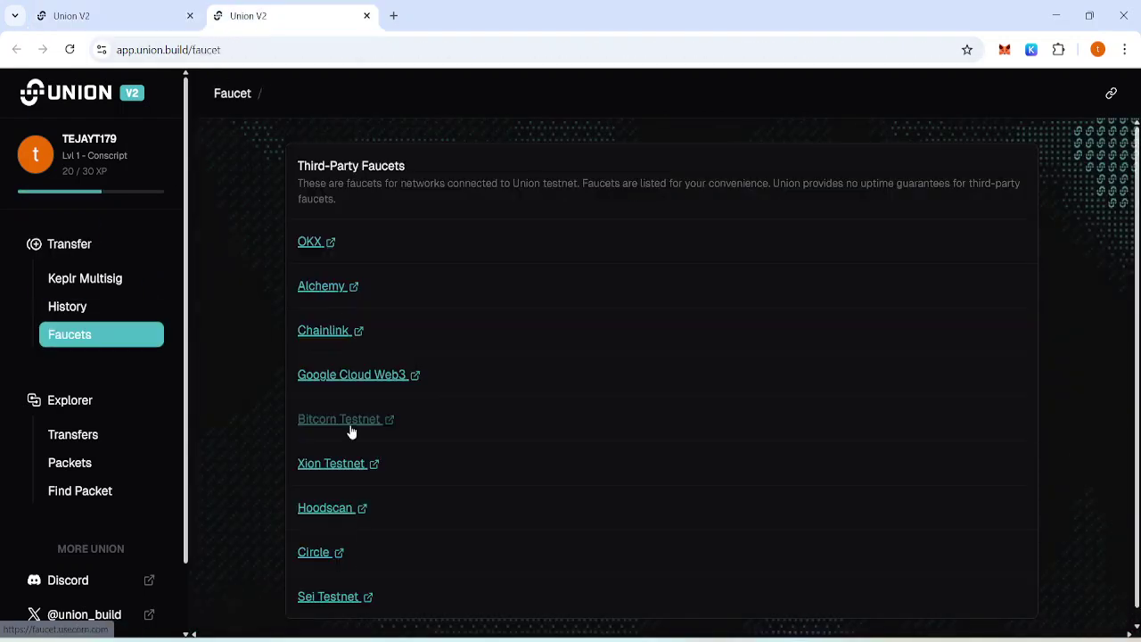
click(328, 599)
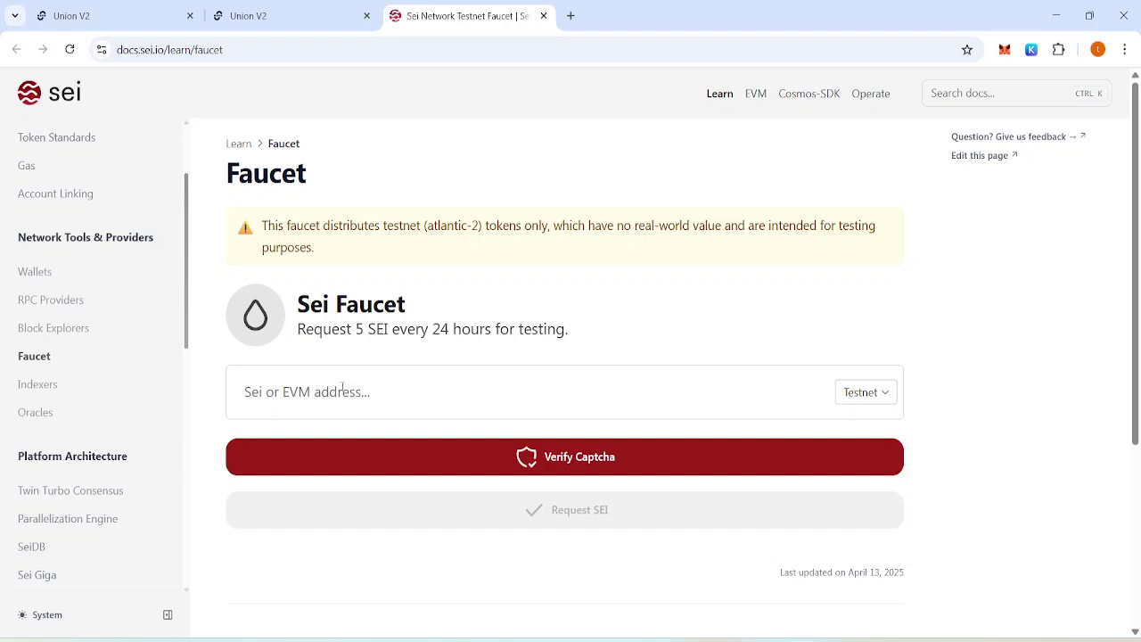
Copy the MetaMask wallet address and paste it into the Sei Faucet address field.
click(1004, 50)
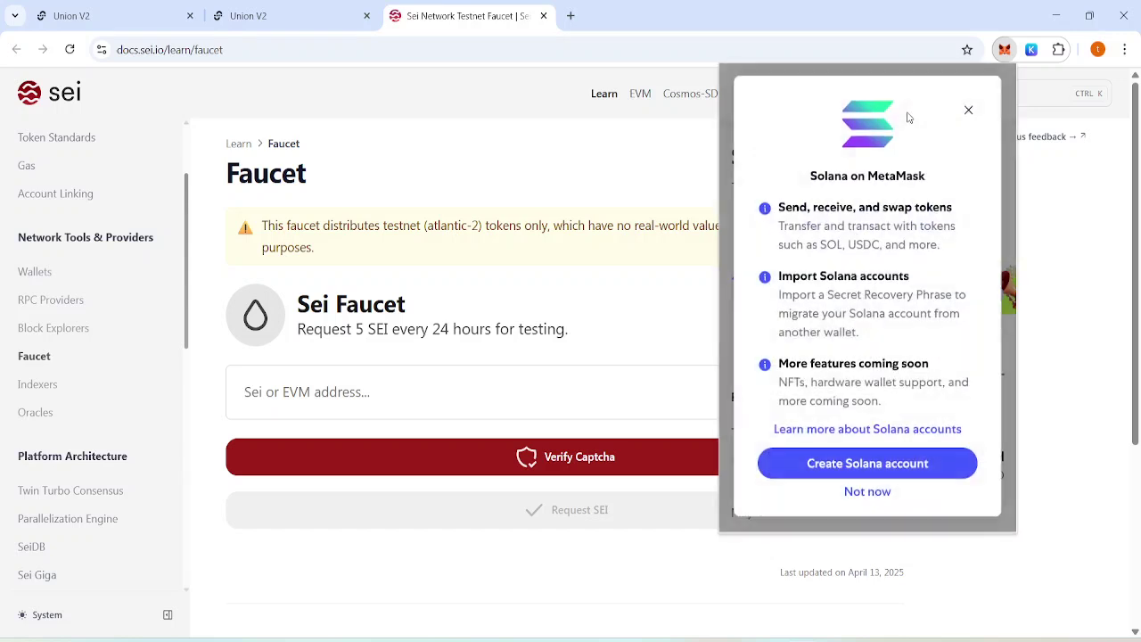
click(967, 112)
click(906, 107)
click(580, 395)
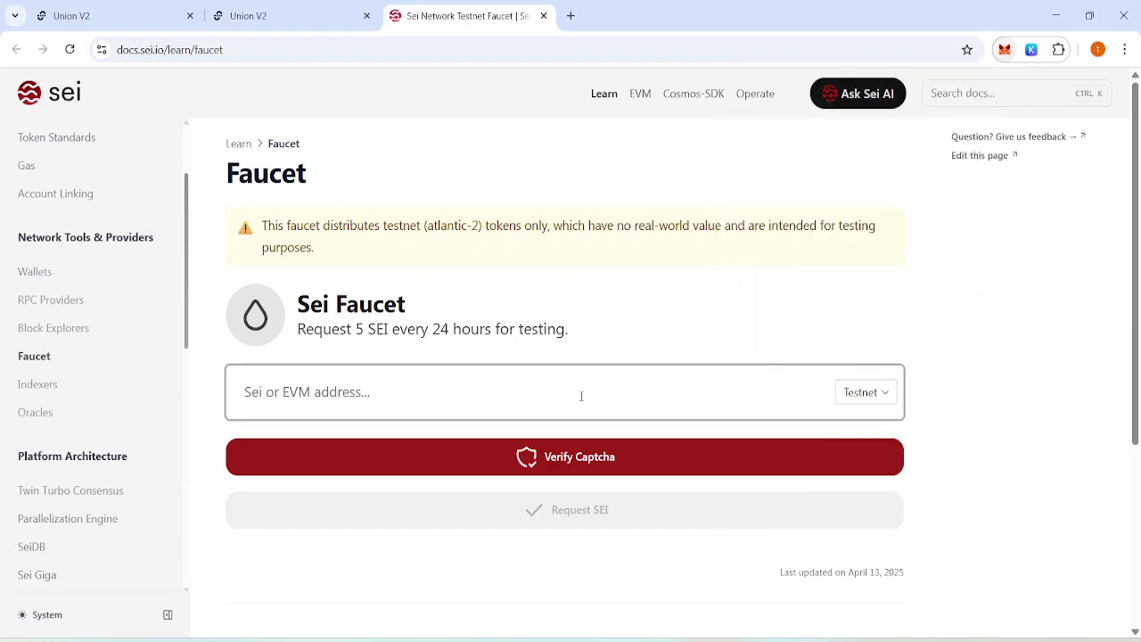
text(0xa1C2eeeC8f302f265Ed746C9BE3Feda9a4787326)
Pass the captcha, request 5 testnet SEI, and close the faucet tab.
click(592, 465)
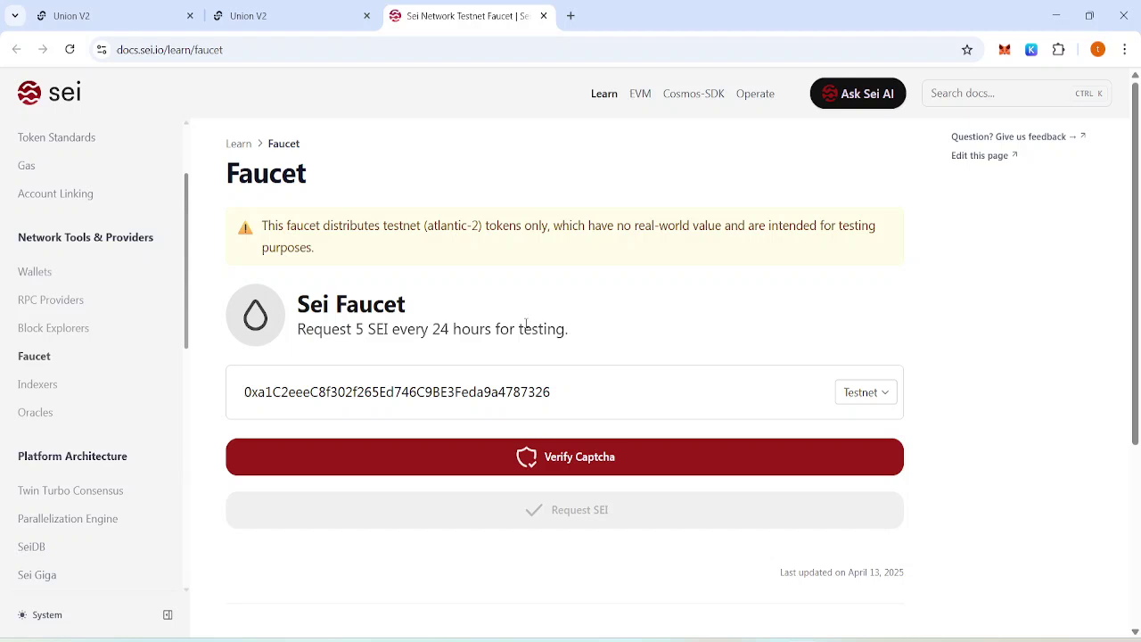
click(644, 525)
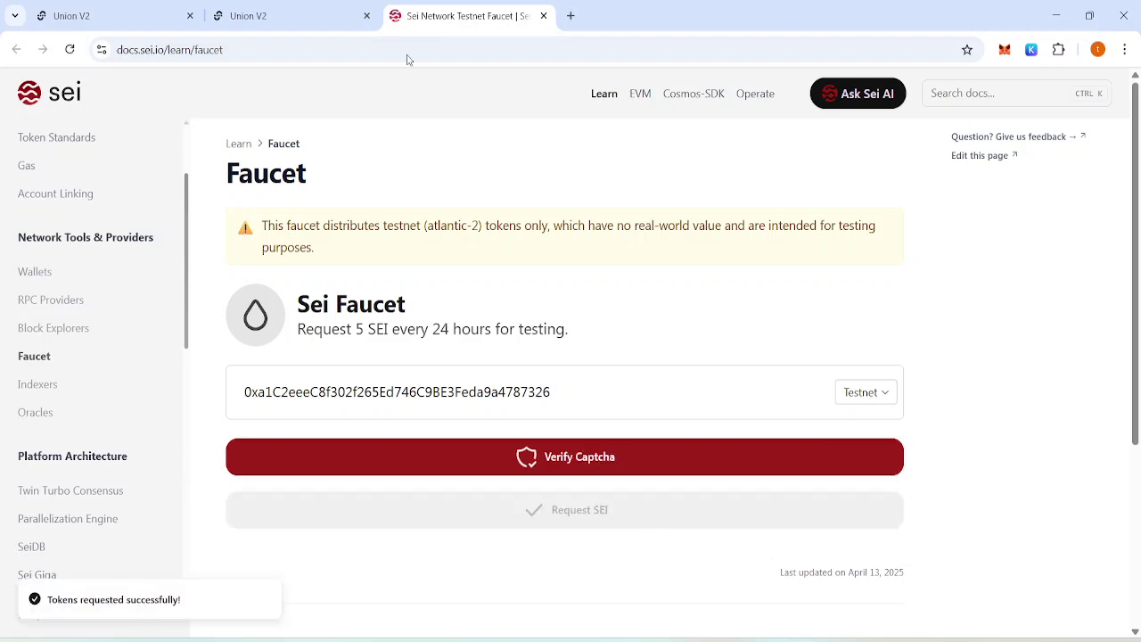
click(544, 16)
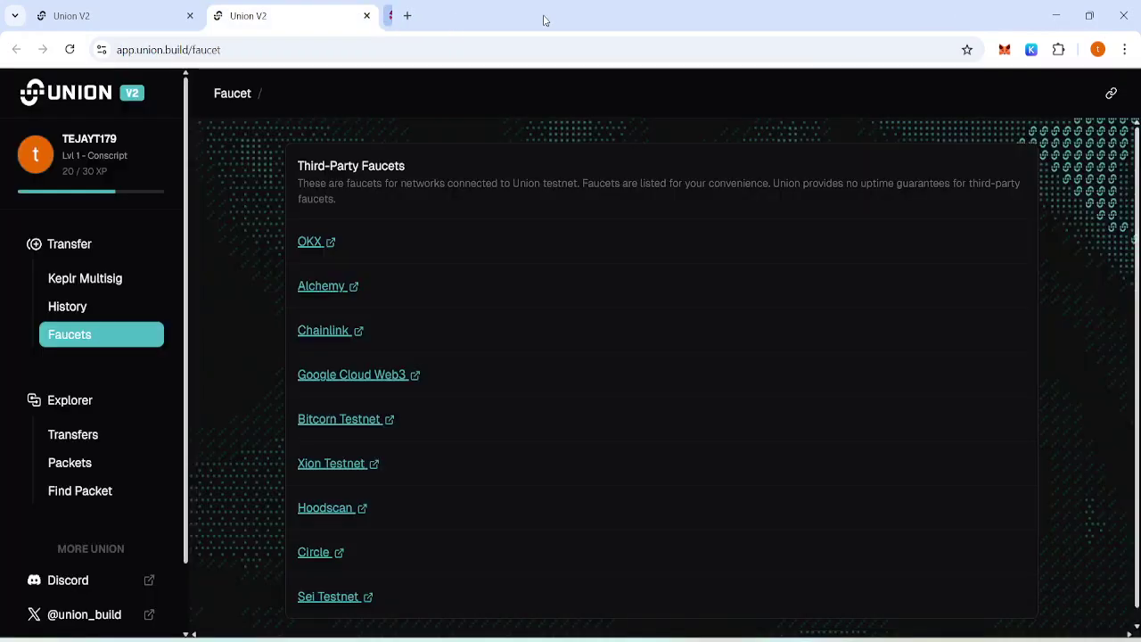
Reload the Transfer page for the 5 SEI balance, then list Onchain achievements on the Dashboard.
click(368, 17)
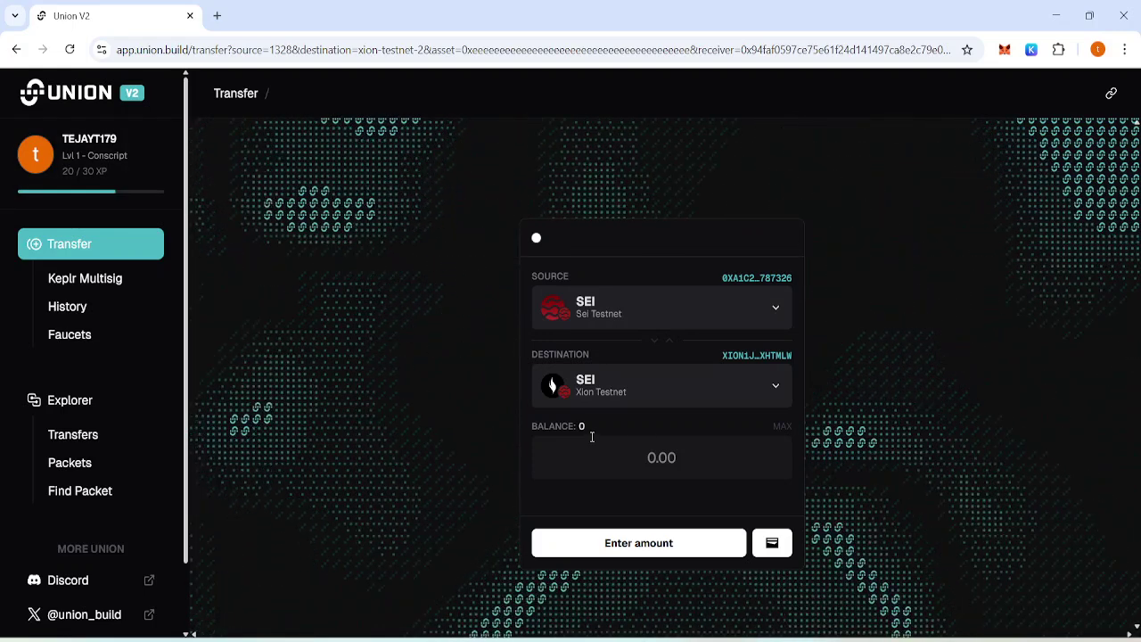
click(71, 51)
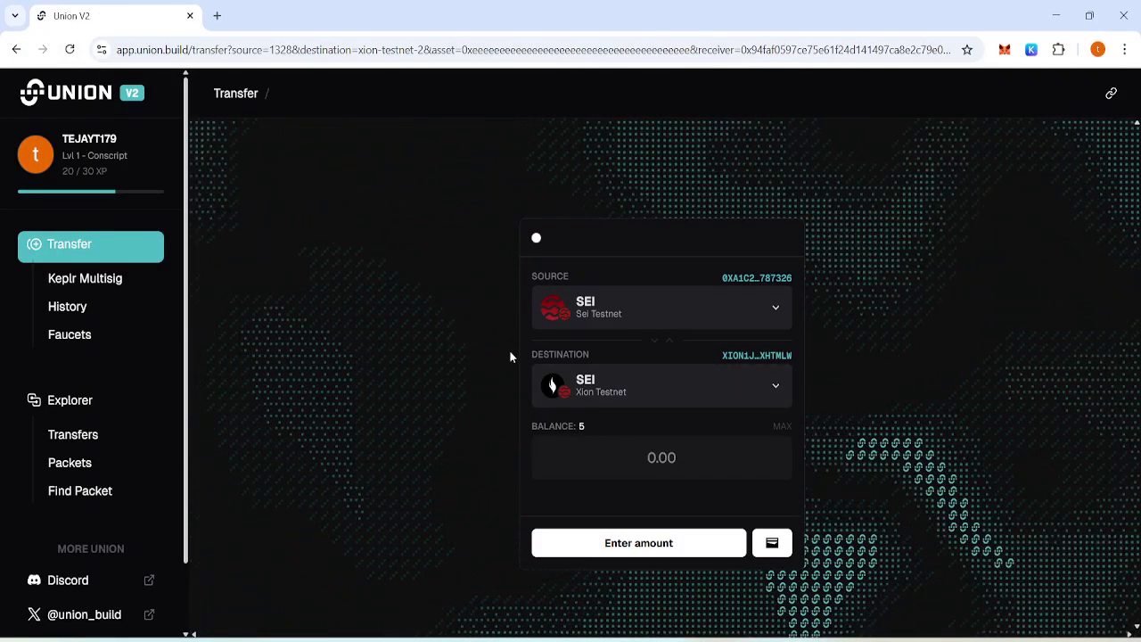
click(87, 153)
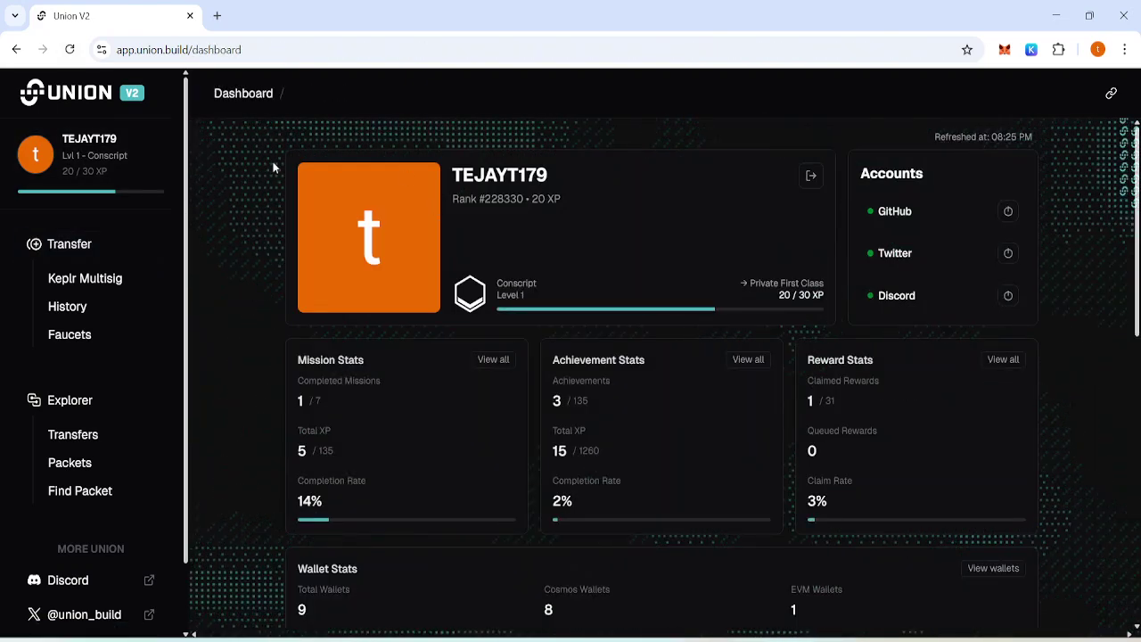
click(748, 360)
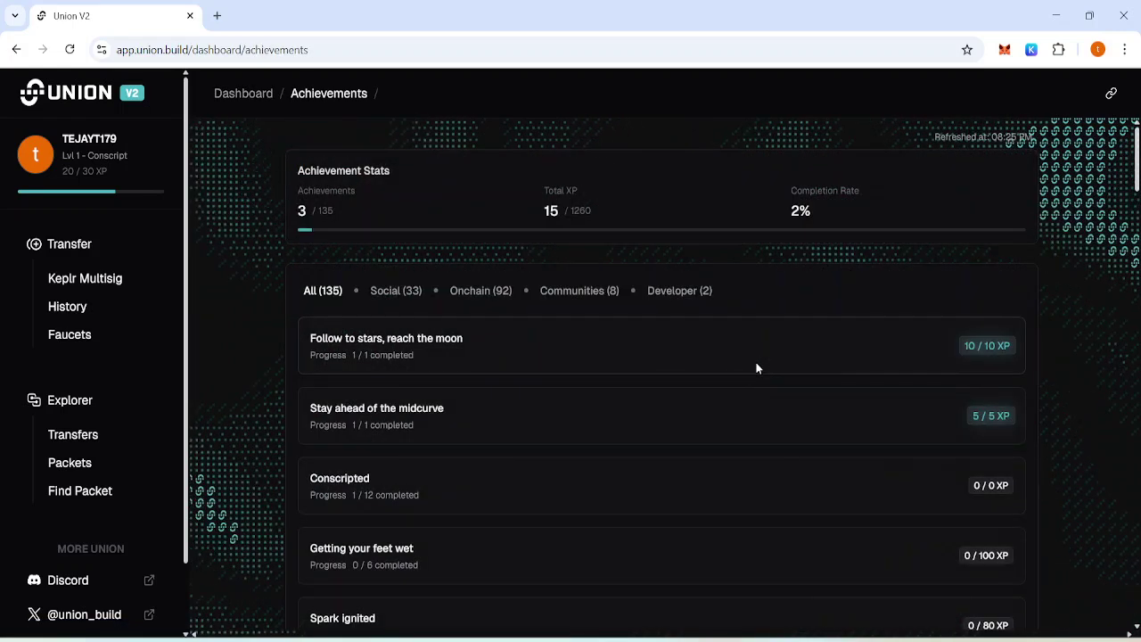
click(475, 294)
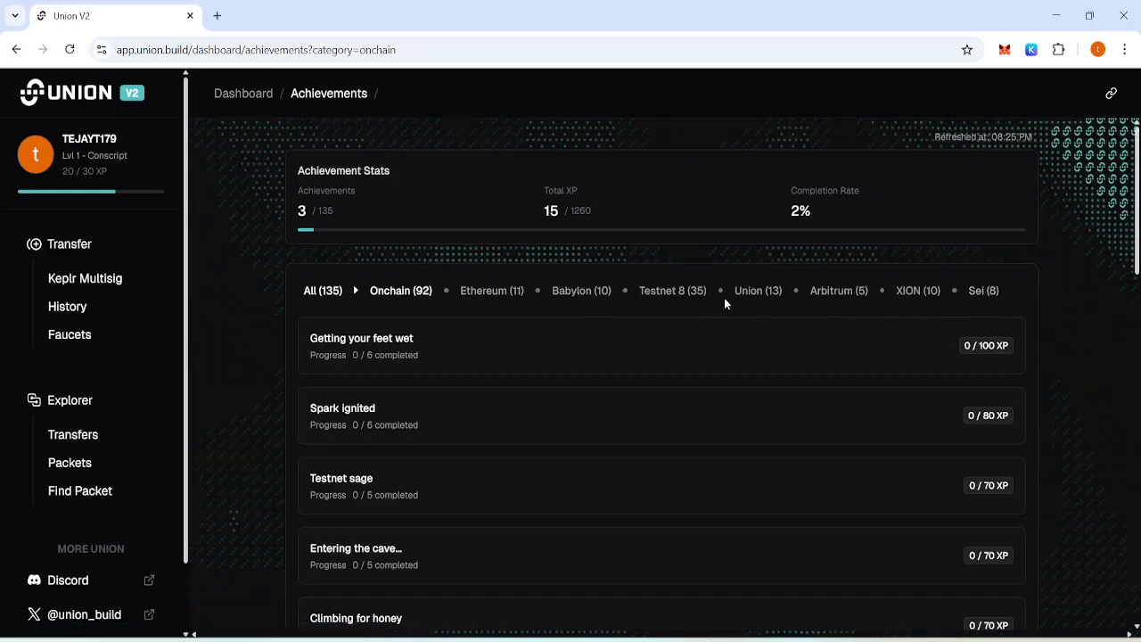
Check the Union testnet notes and return to the achievements page.
mouse_move(733, 639)
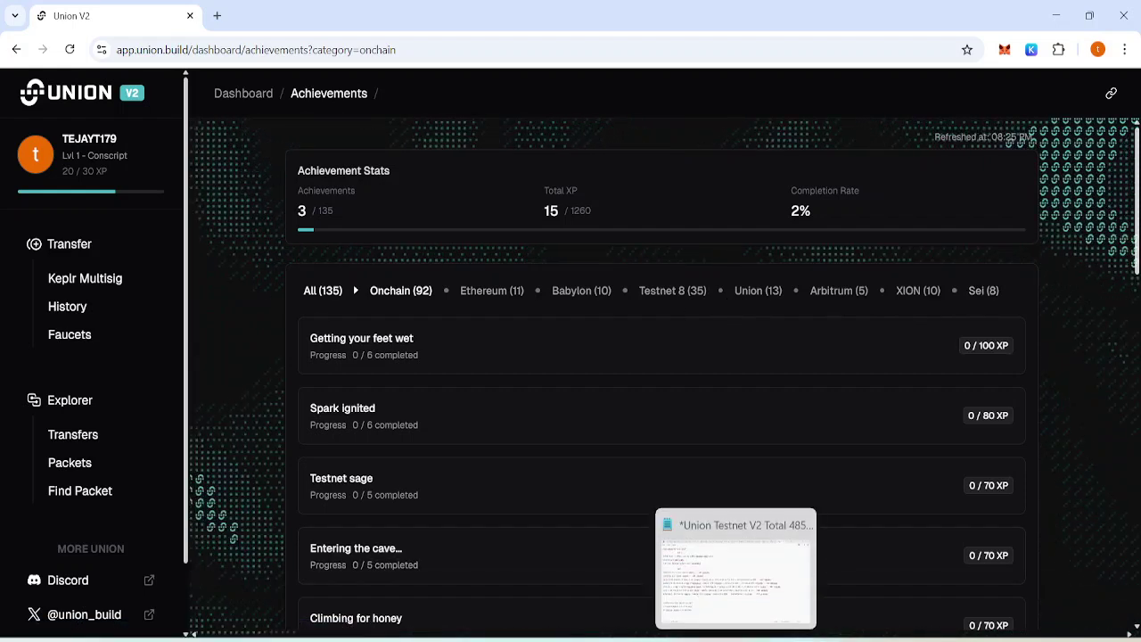
click(733, 571)
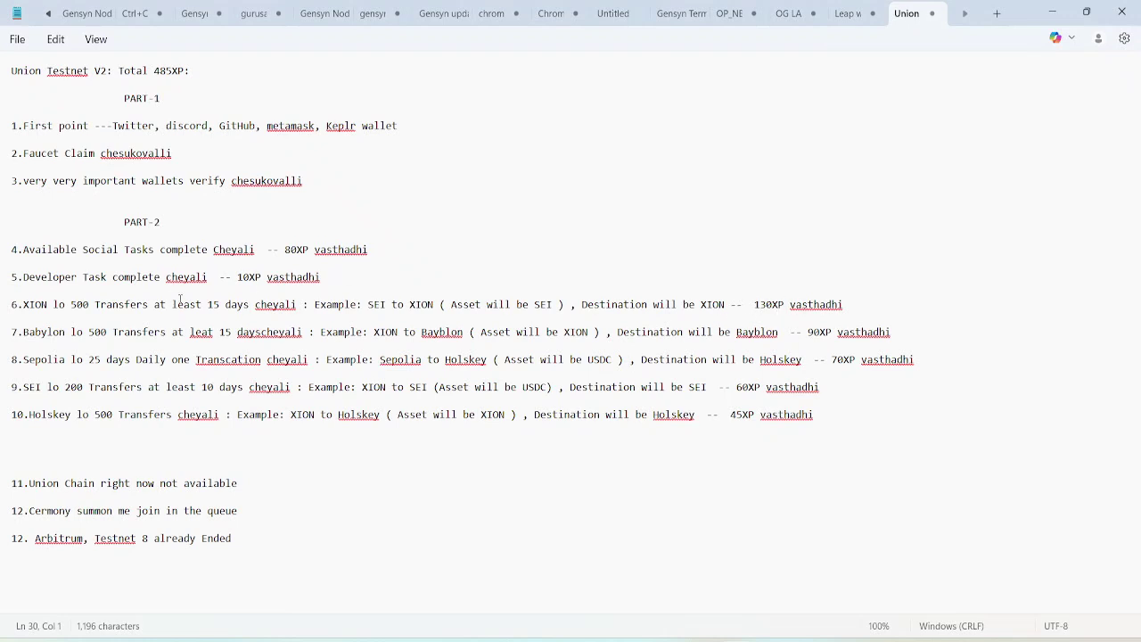
click(802, 575)
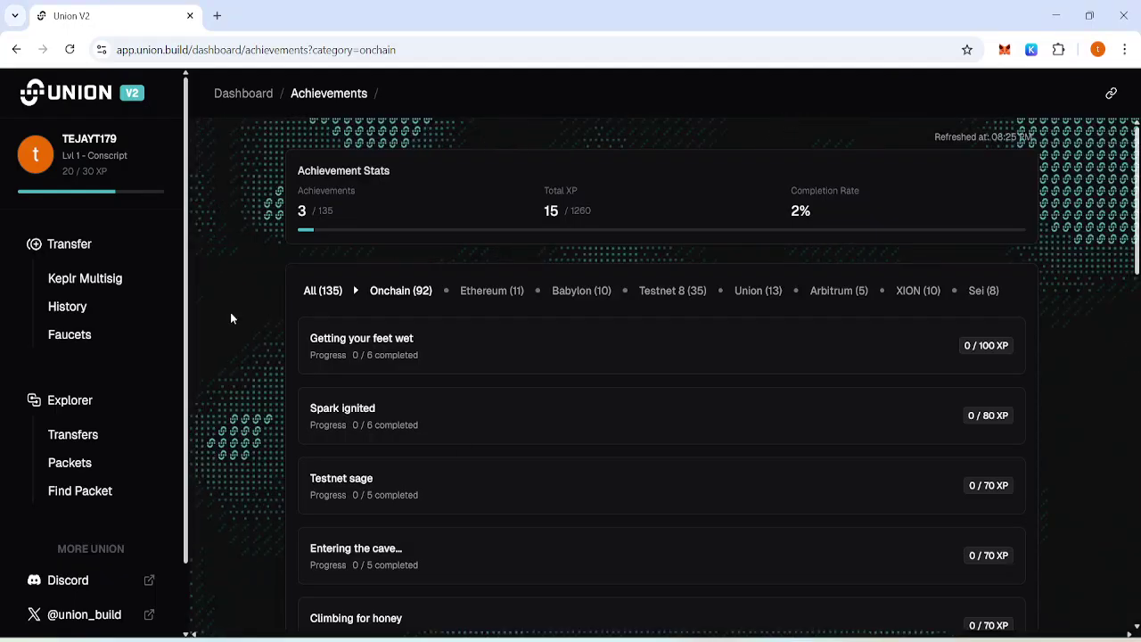
Route SEI from Sei Testnet to Xion Testnet again with an amount of 0.00013.
click(75, 253)
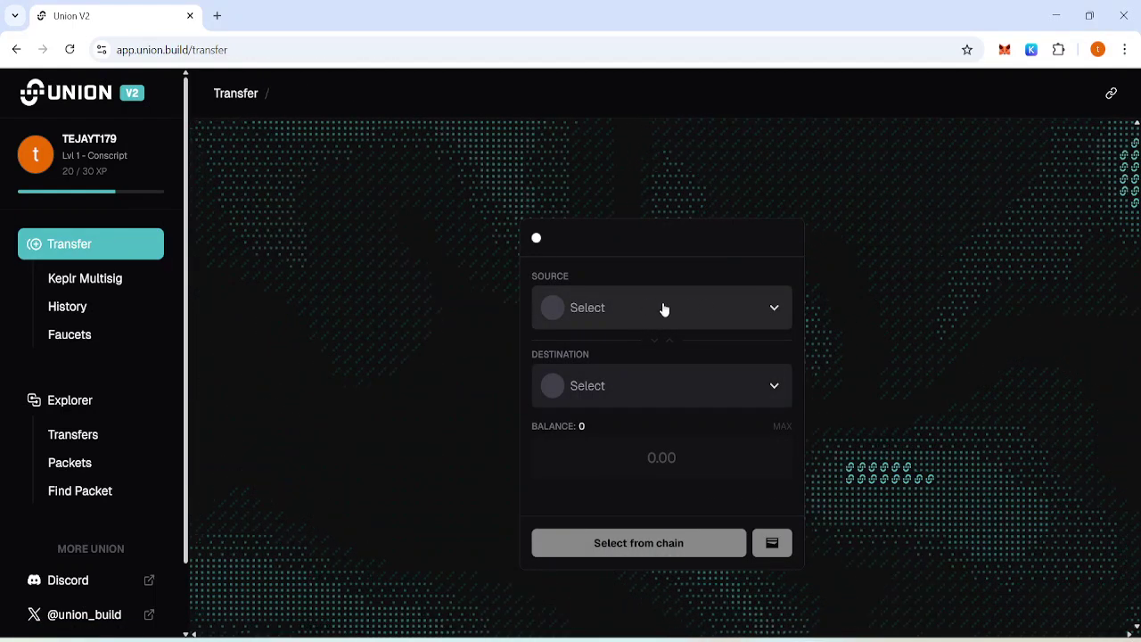
click(692, 307)
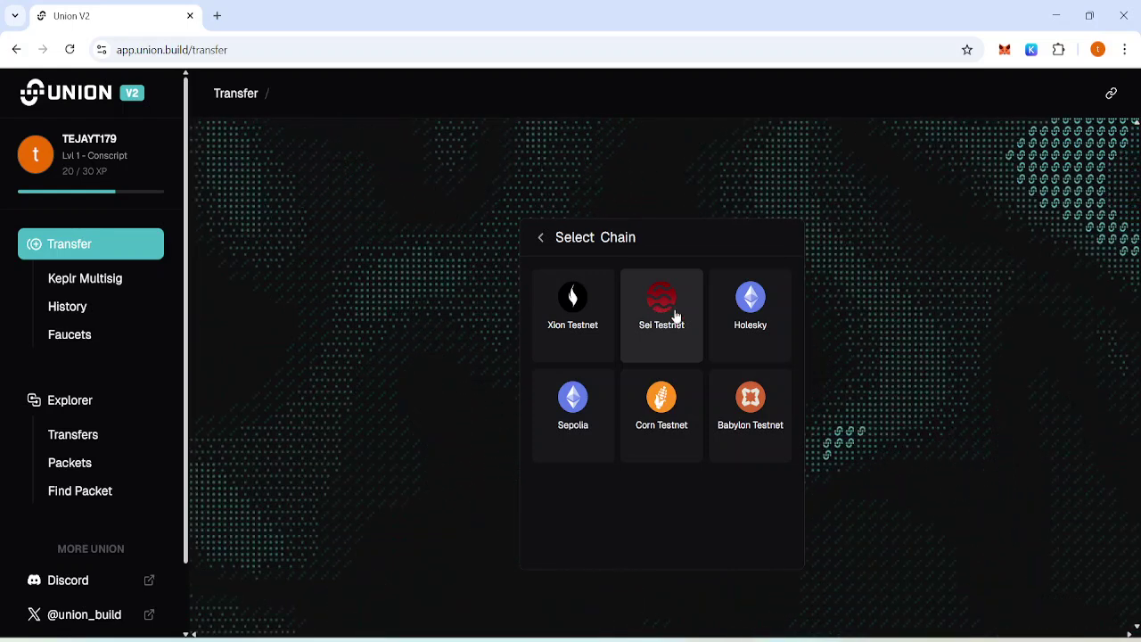
click(675, 317)
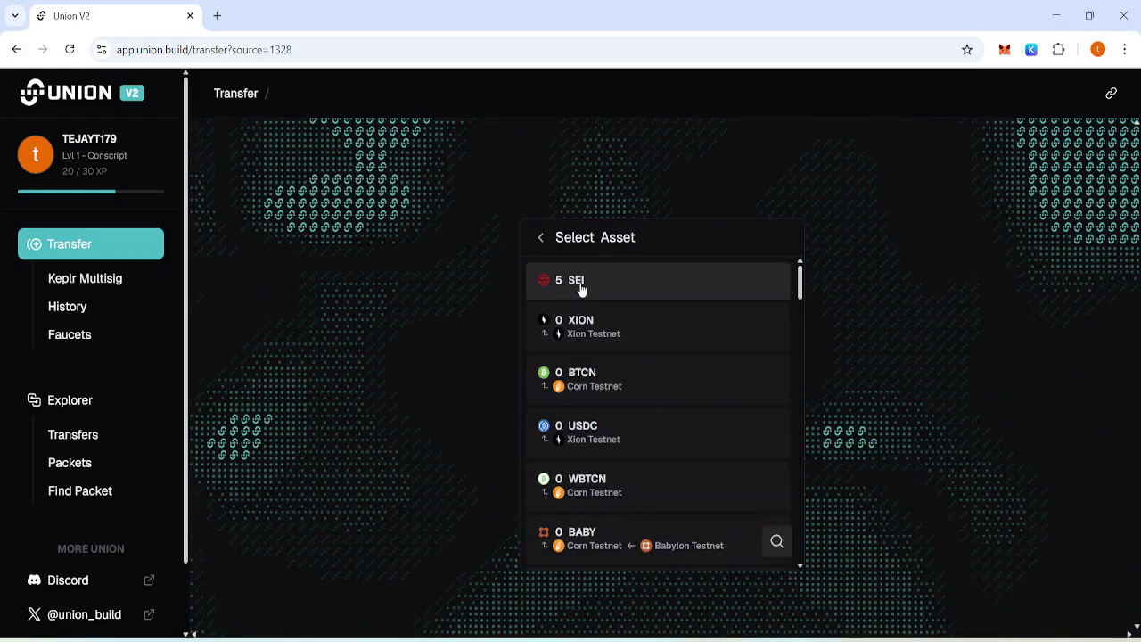
click(580, 287)
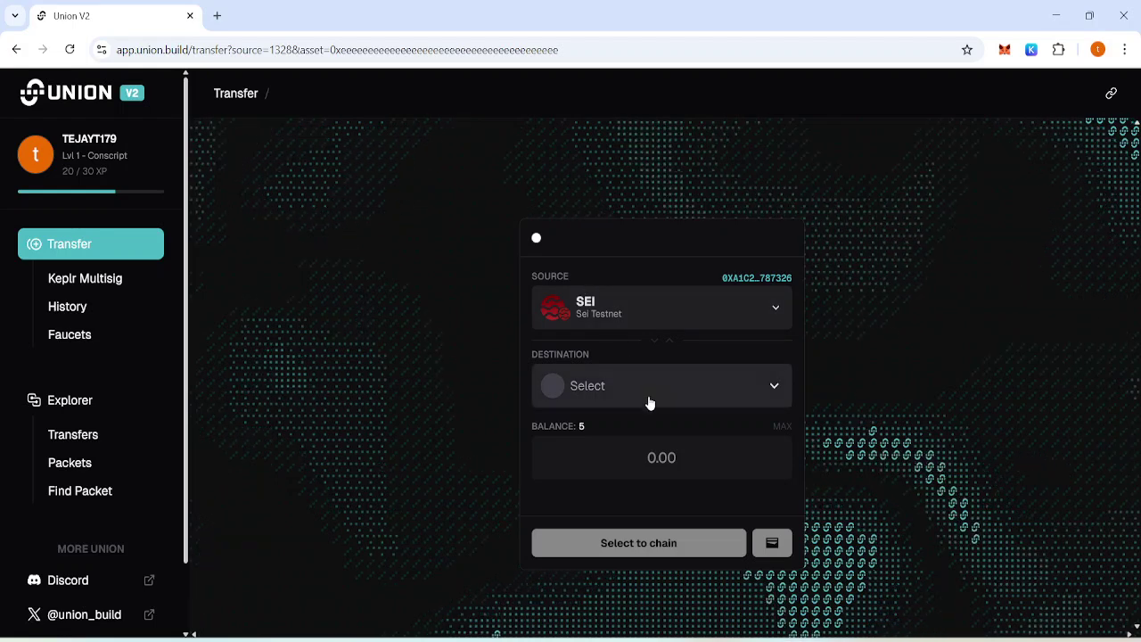
click(650, 402)
click(571, 296)
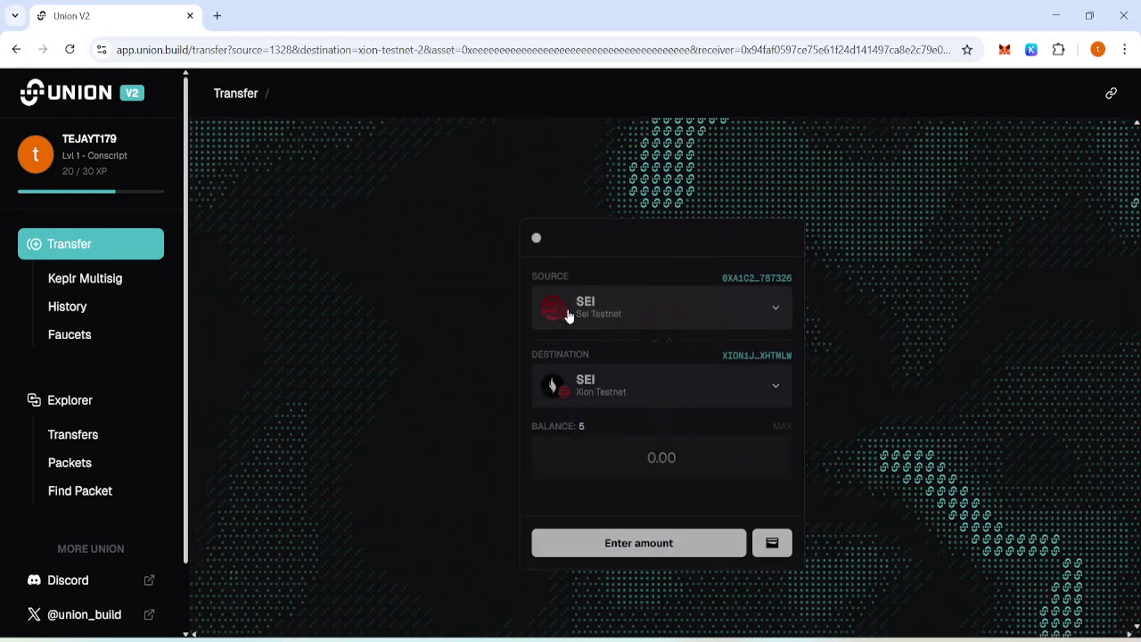
click(667, 463)
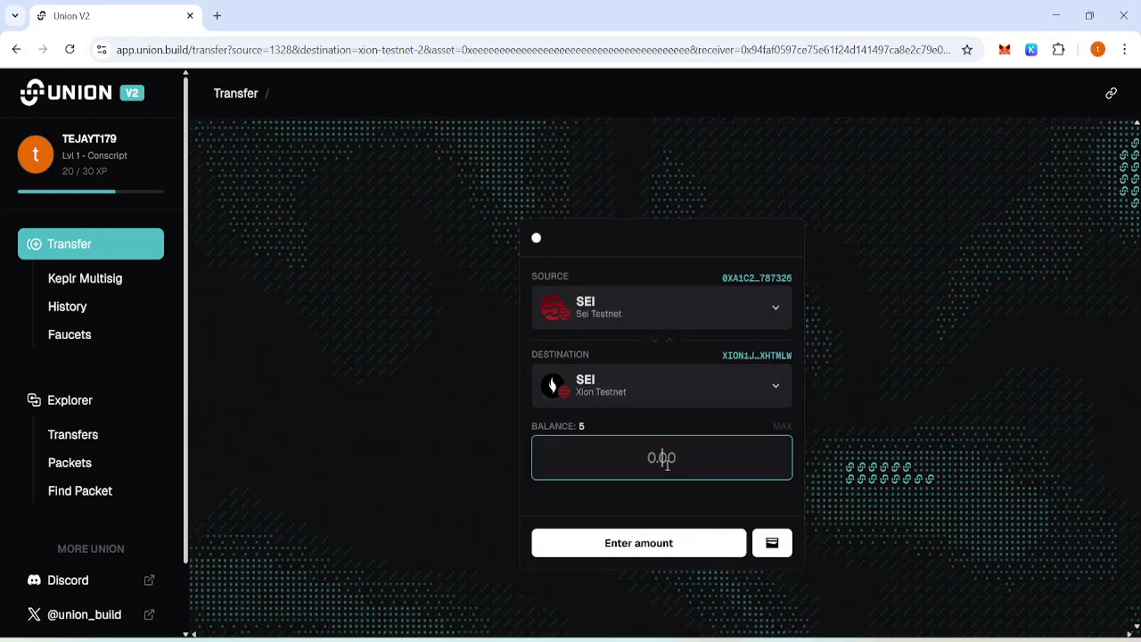
text(0.0)
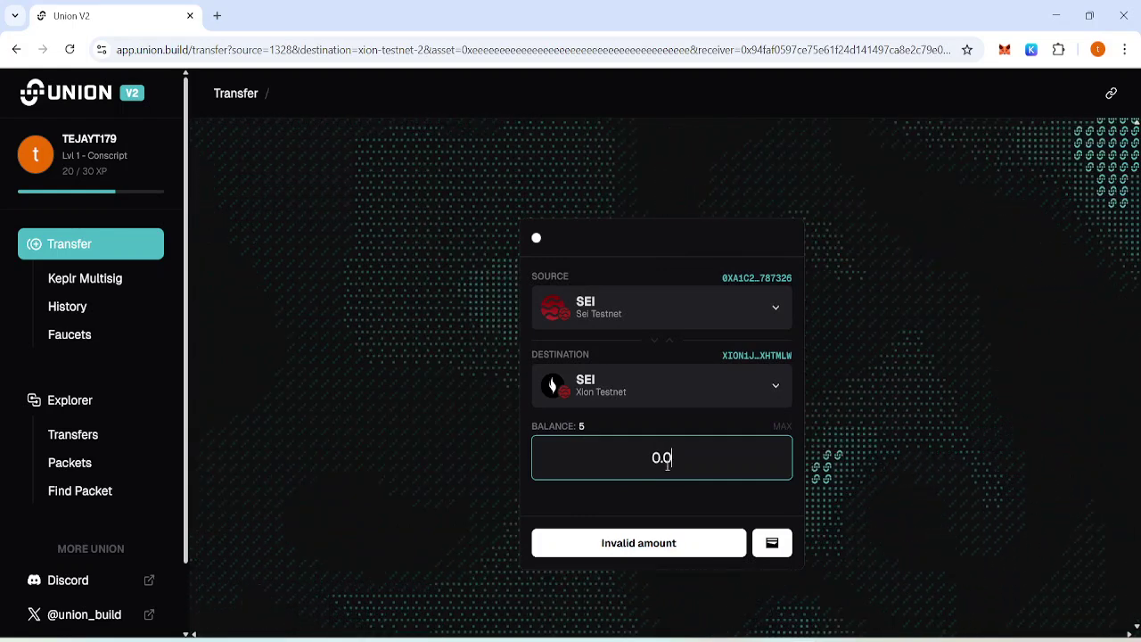
text(0013)
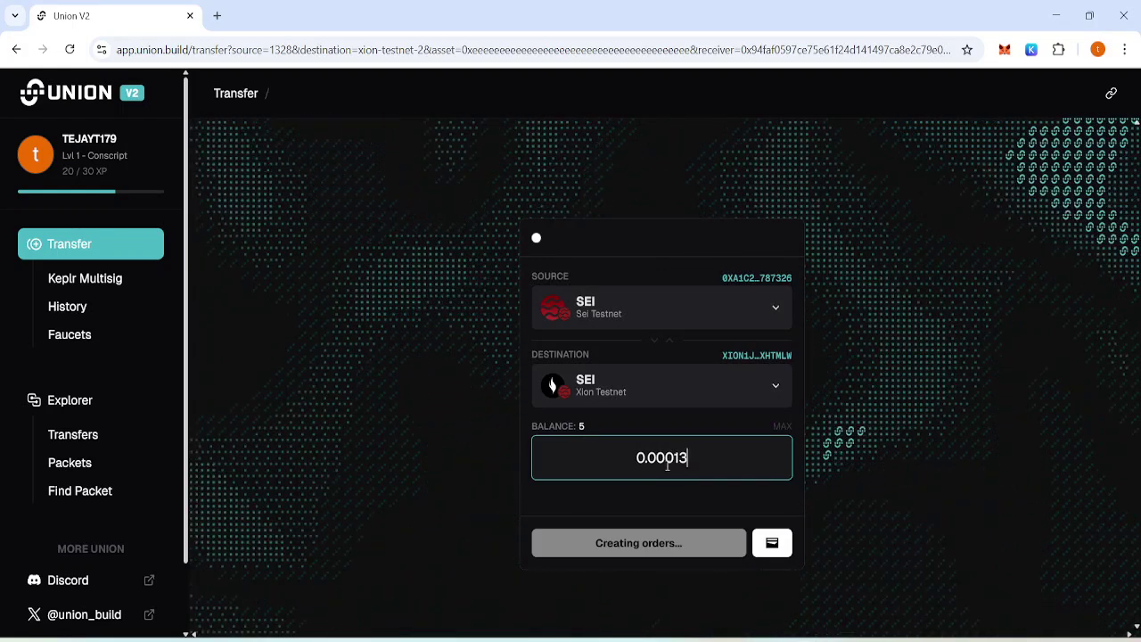
Send the 0.00013 SEI to the connected wallet, adding Sei Testnet and confirming in MetaMask.
click(781, 544)
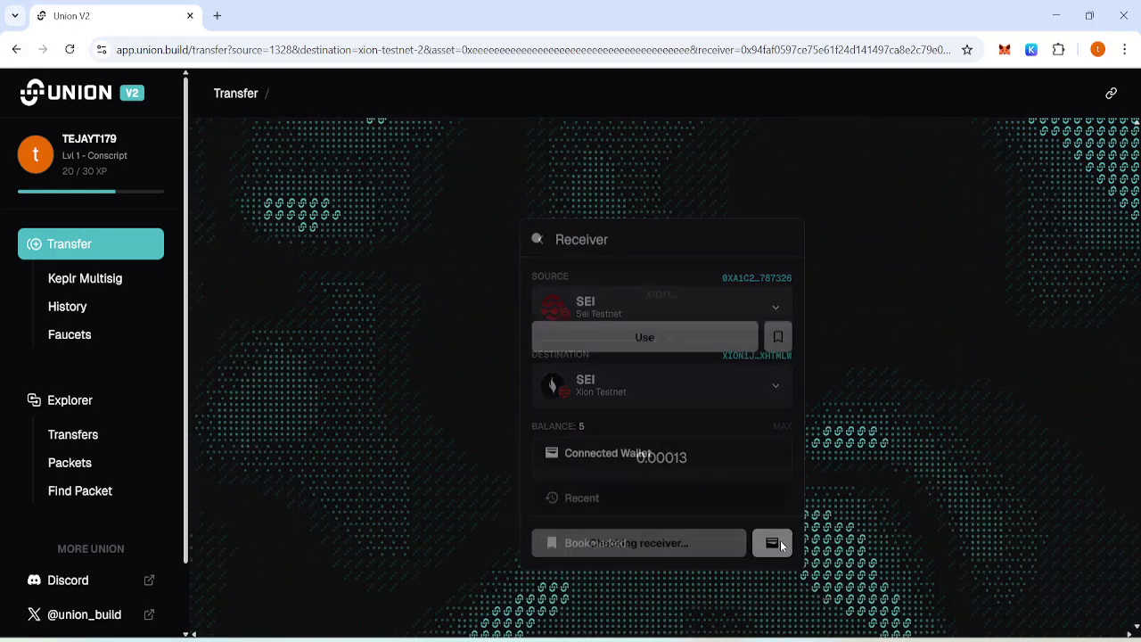
click(705, 451)
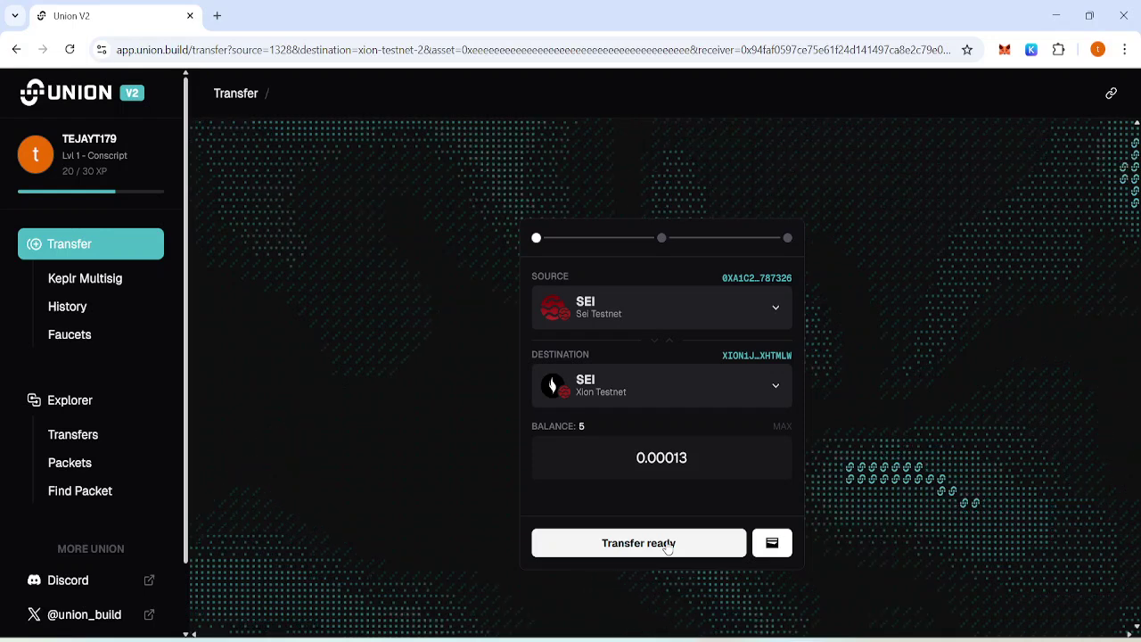
click(667, 546)
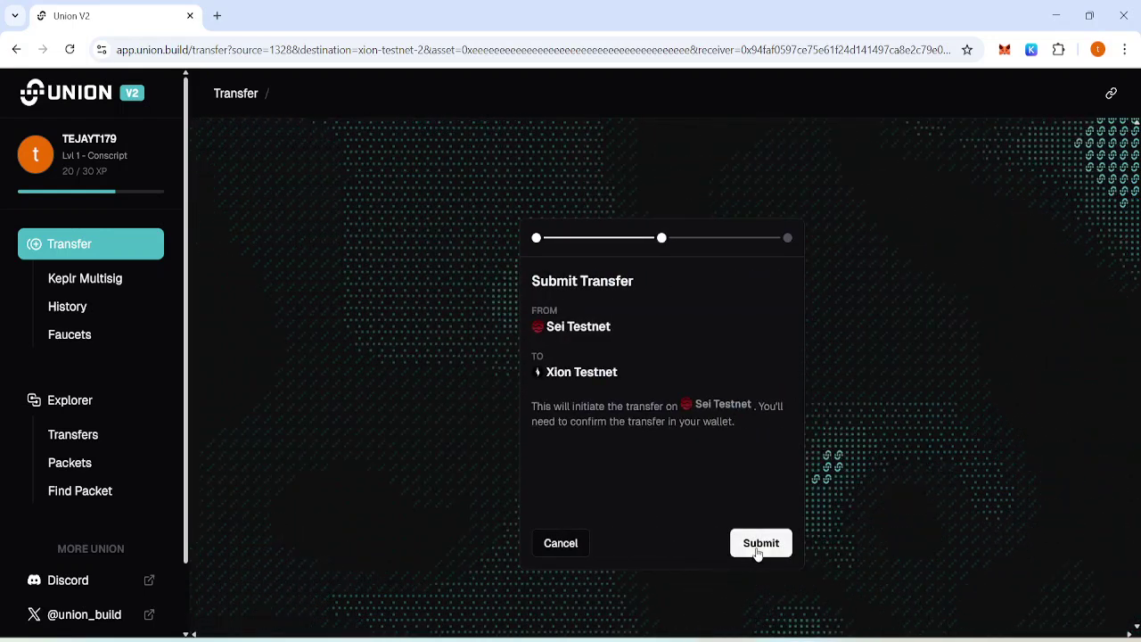
click(758, 545)
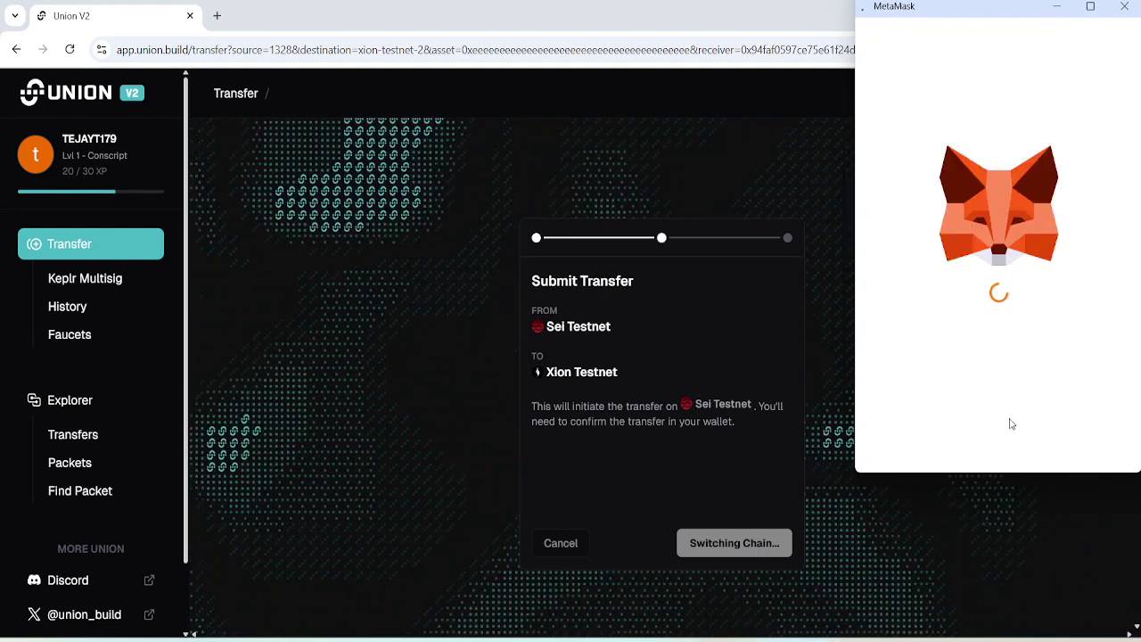
click(1071, 441)
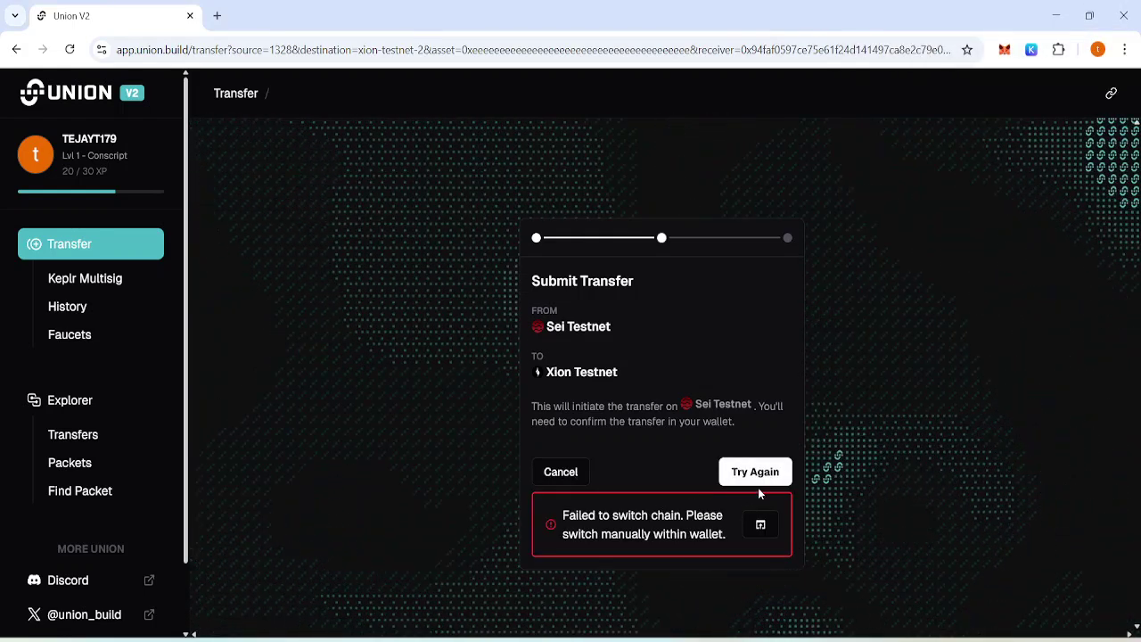
click(1077, 446)
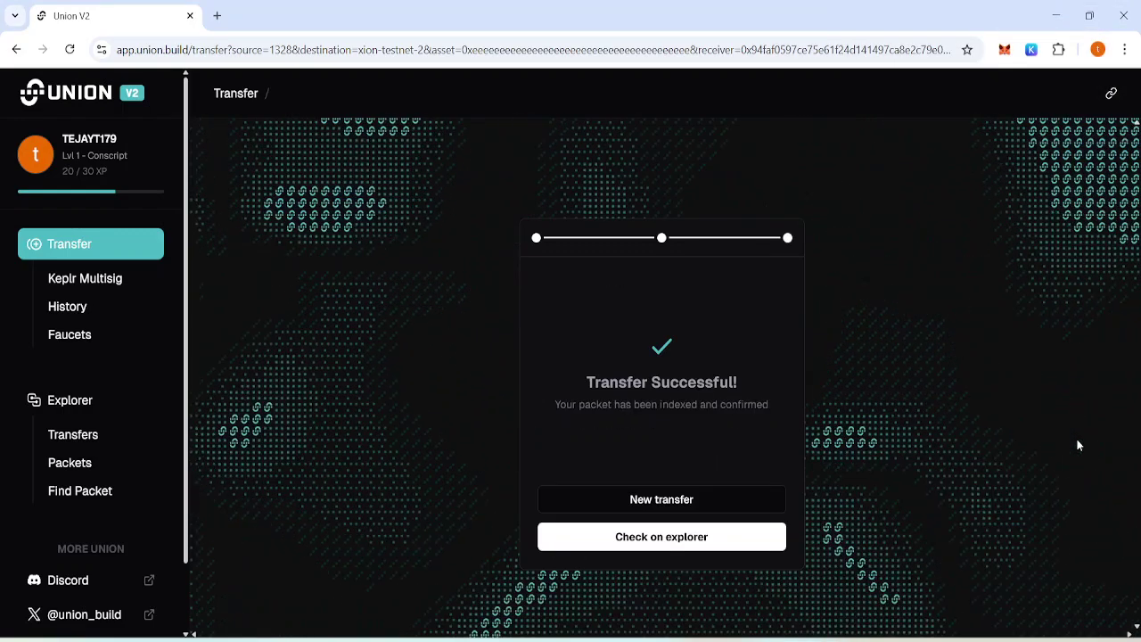
Send a new 0.000134 SEI transfer to the connected wallet, confirming it in MetaMask.
click(675, 500)
click(698, 460)
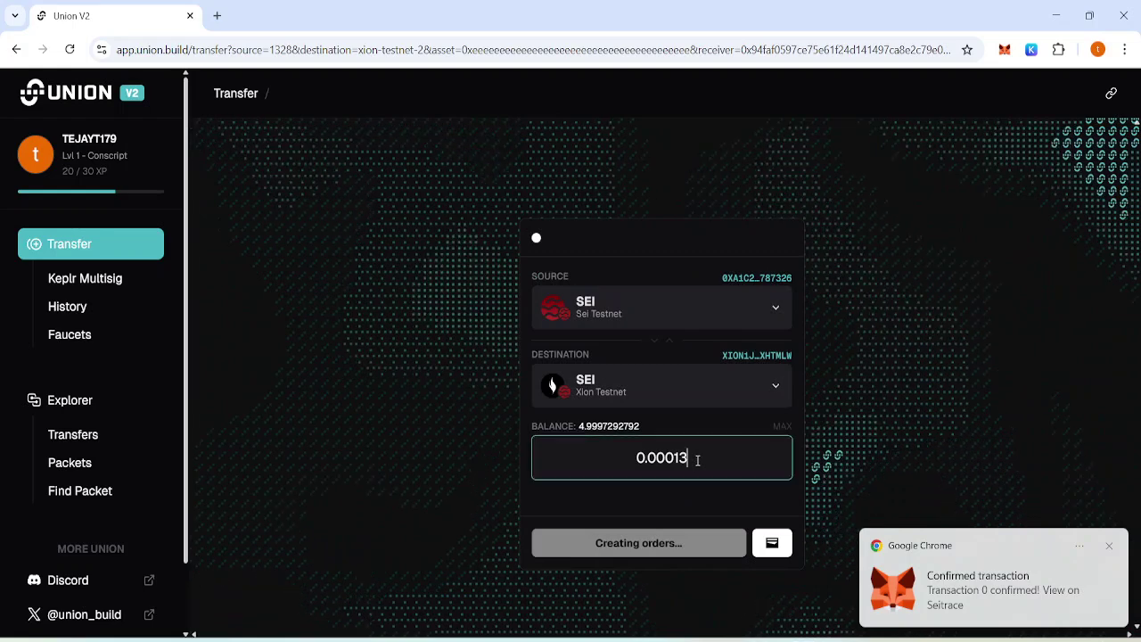
text(4)
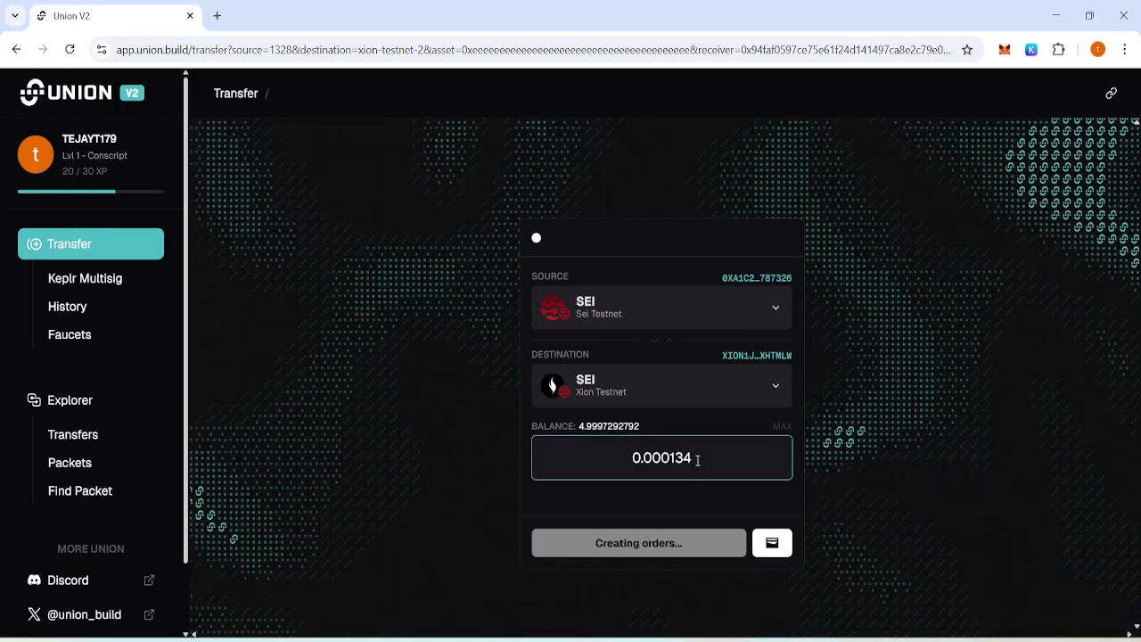
click(781, 545)
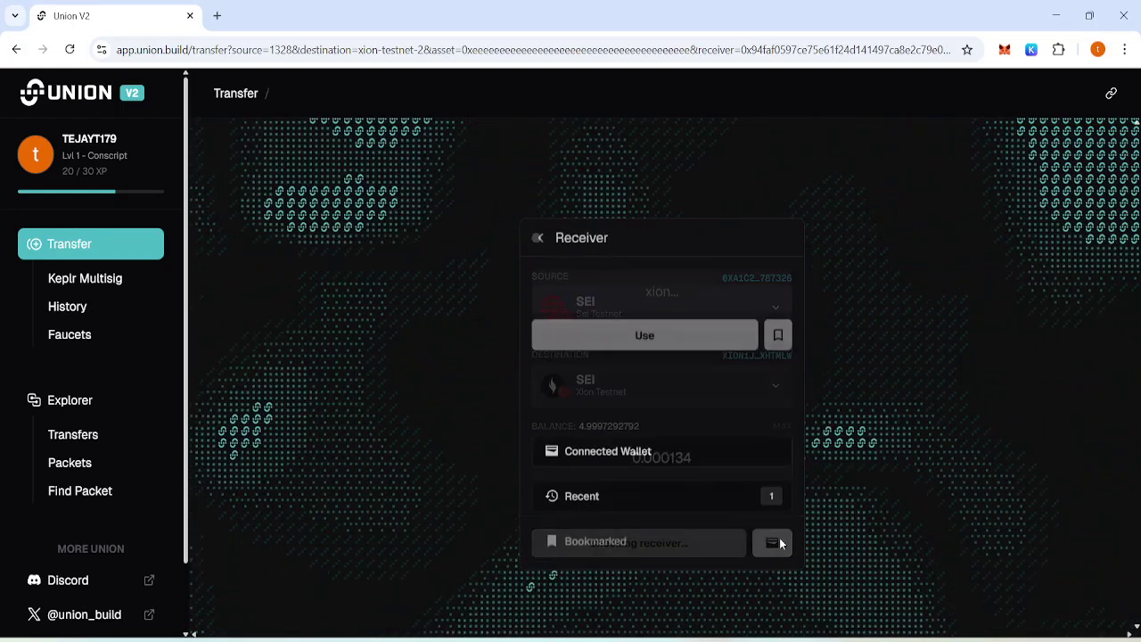
click(666, 446)
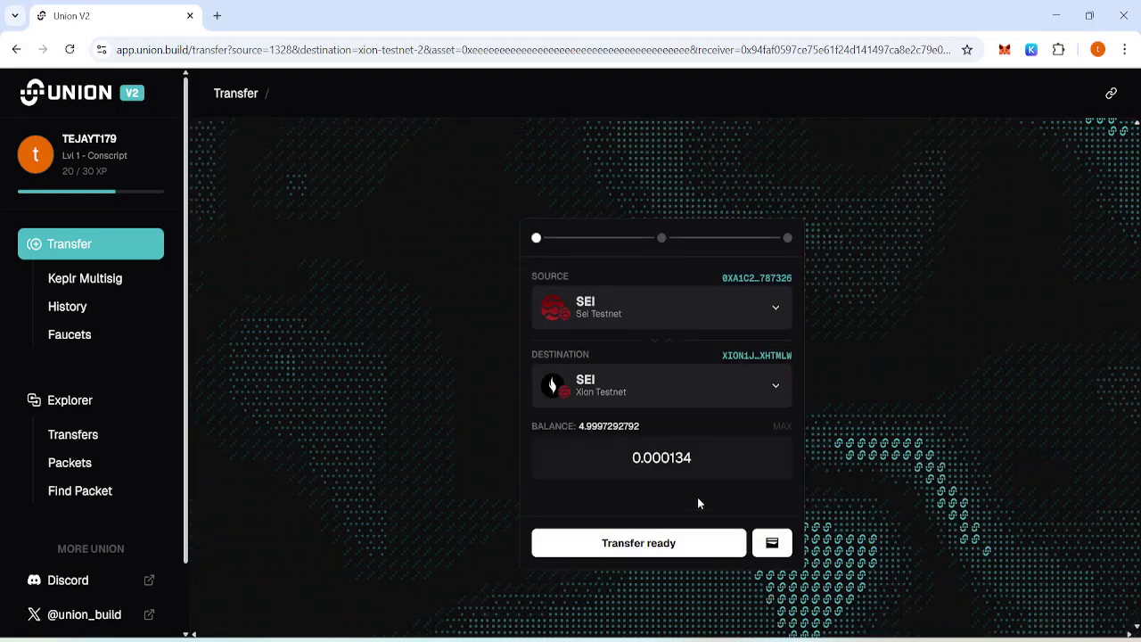
click(661, 545)
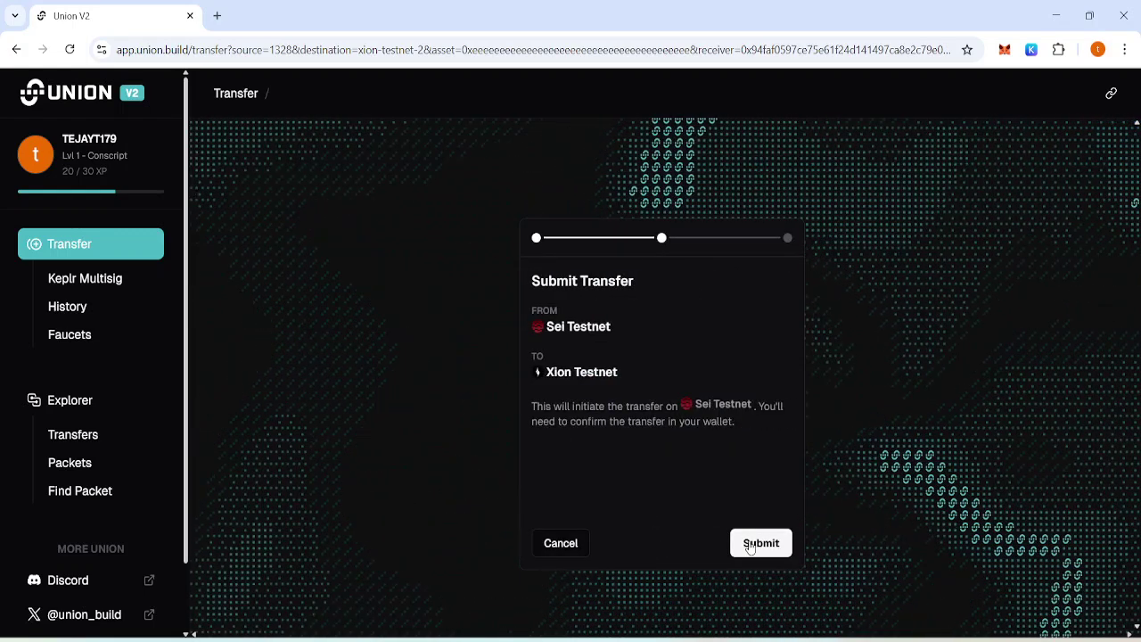
click(754, 542)
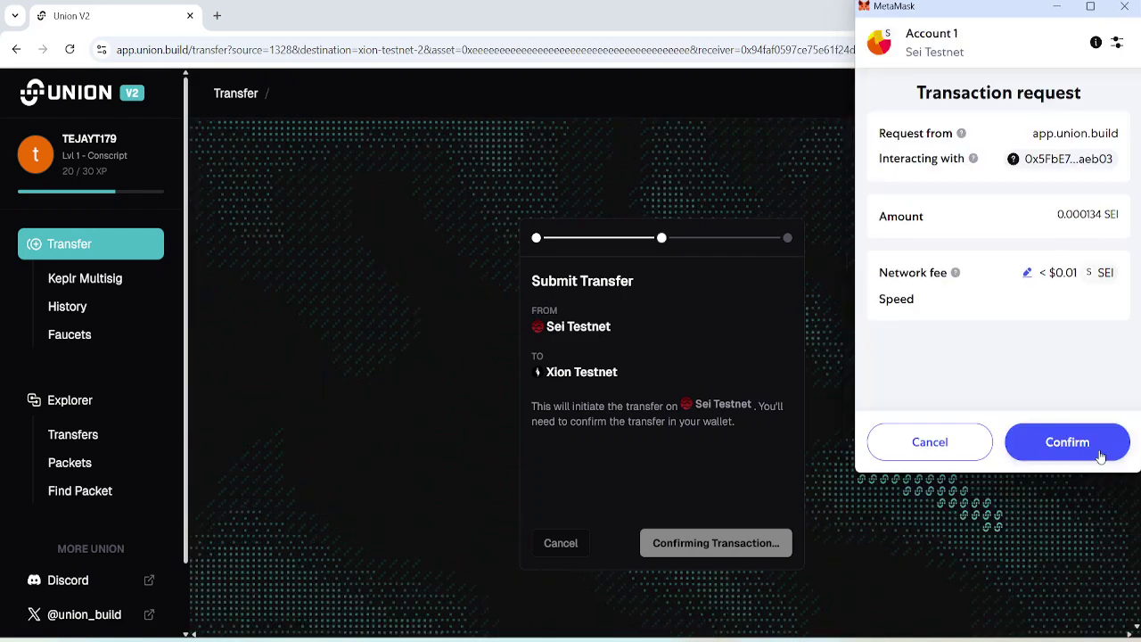
click(1096, 453)
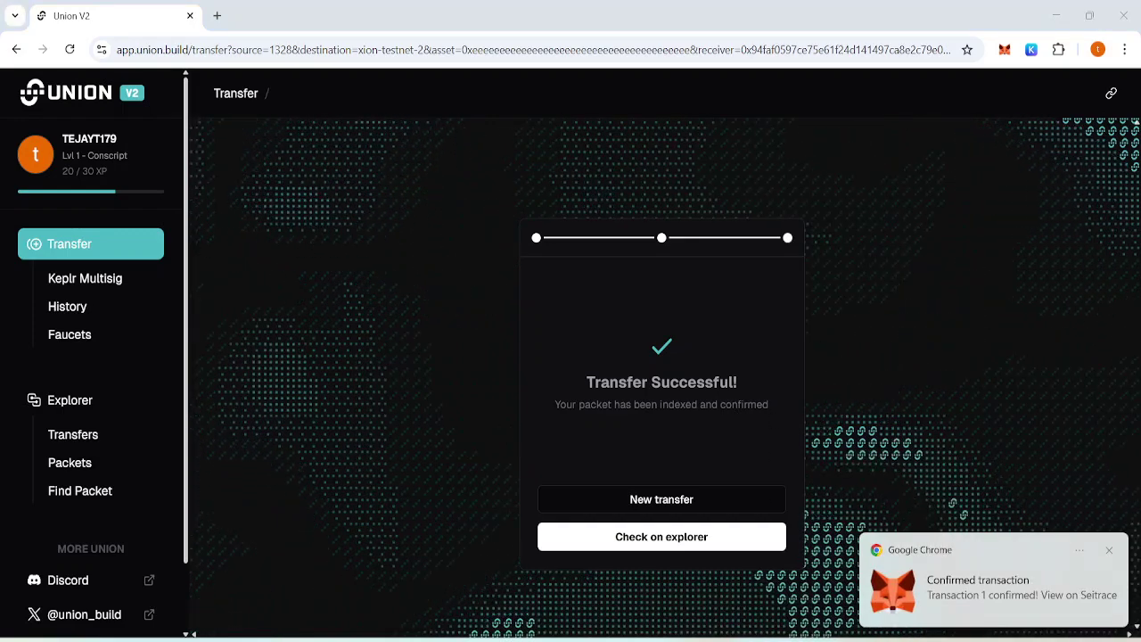
key(alt+Tab)
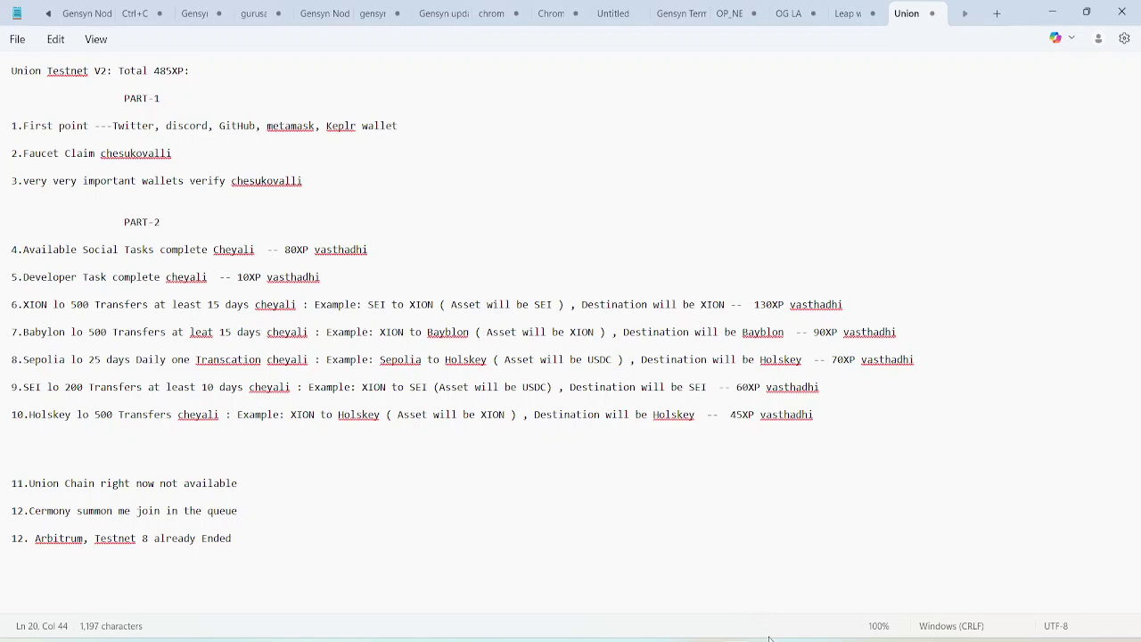
click(770, 634)
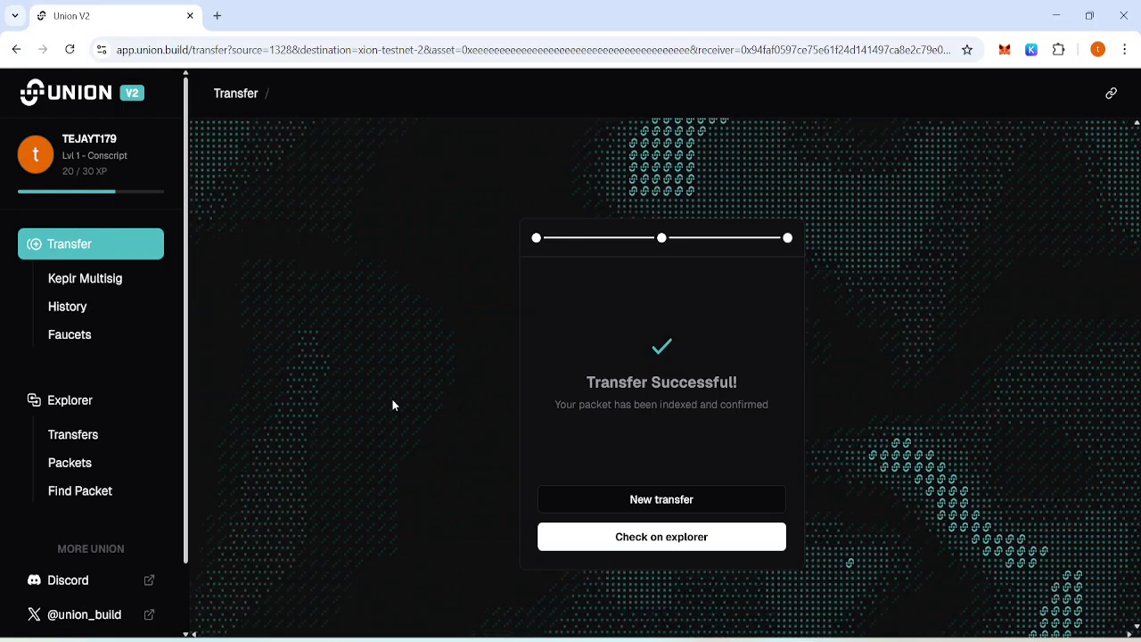
Route 0.00135 XION from Xion Testnet to Babylon Testnet.
click(117, 255)
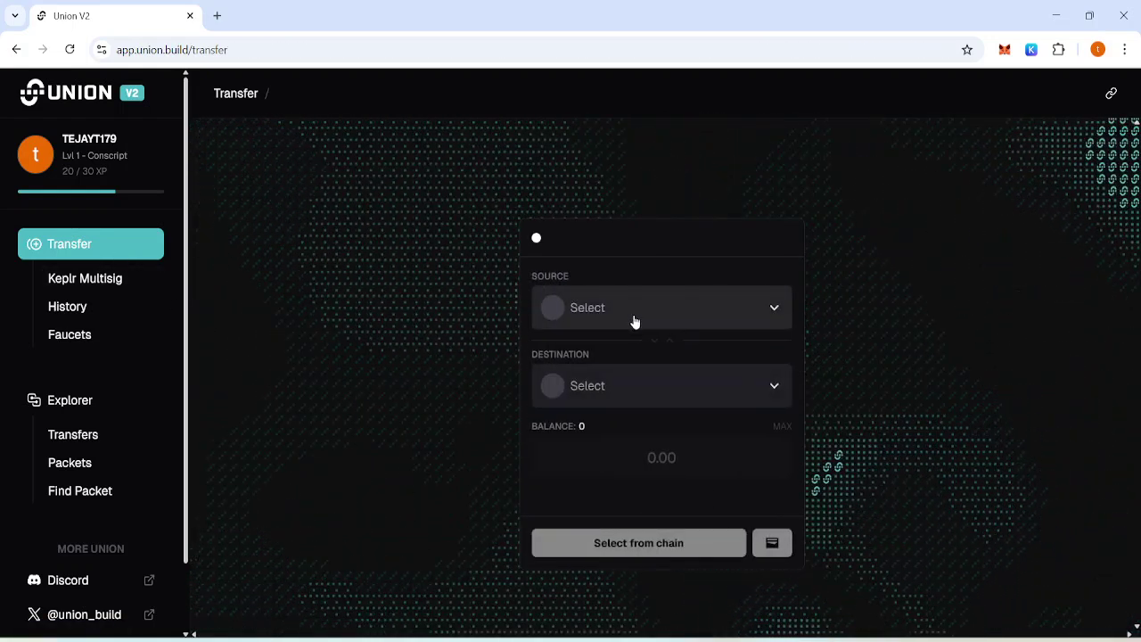
click(696, 309)
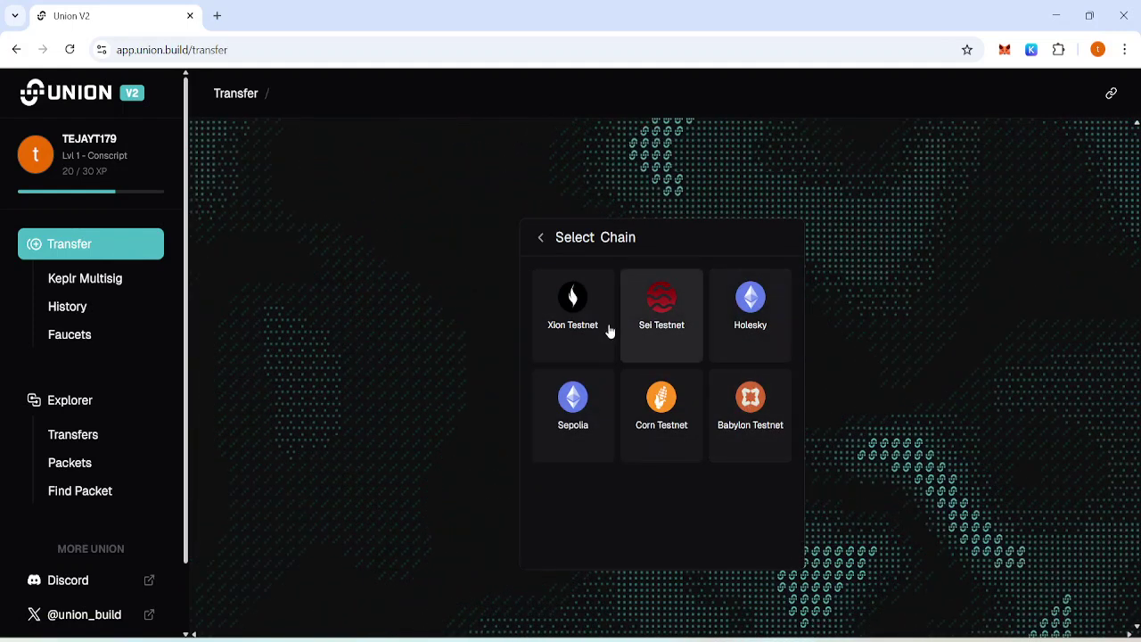
click(580, 319)
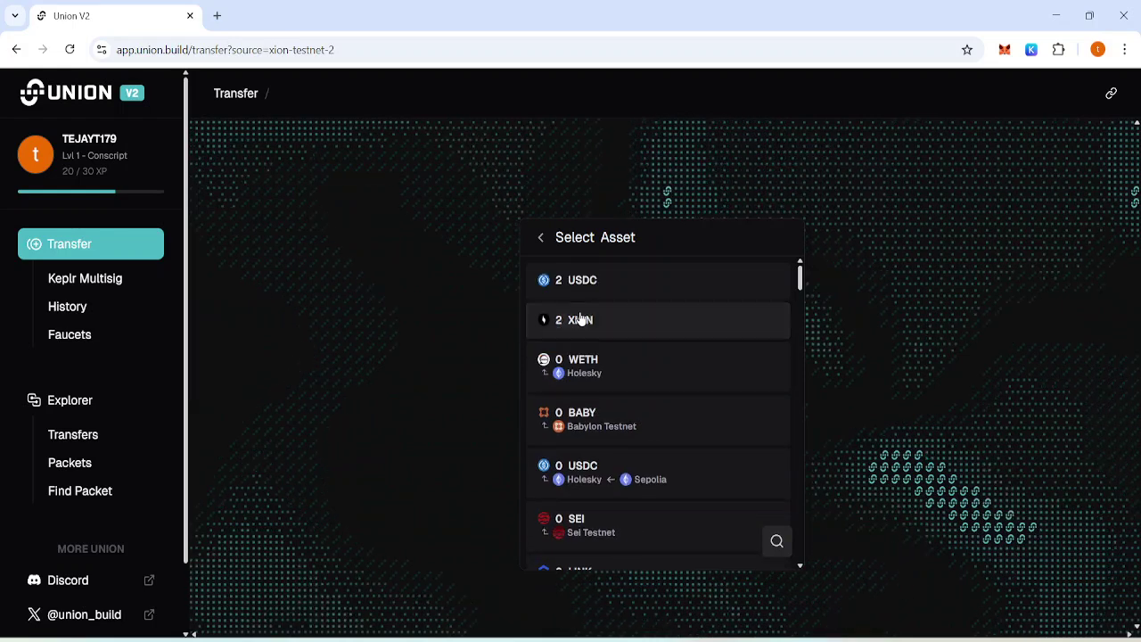
click(628, 318)
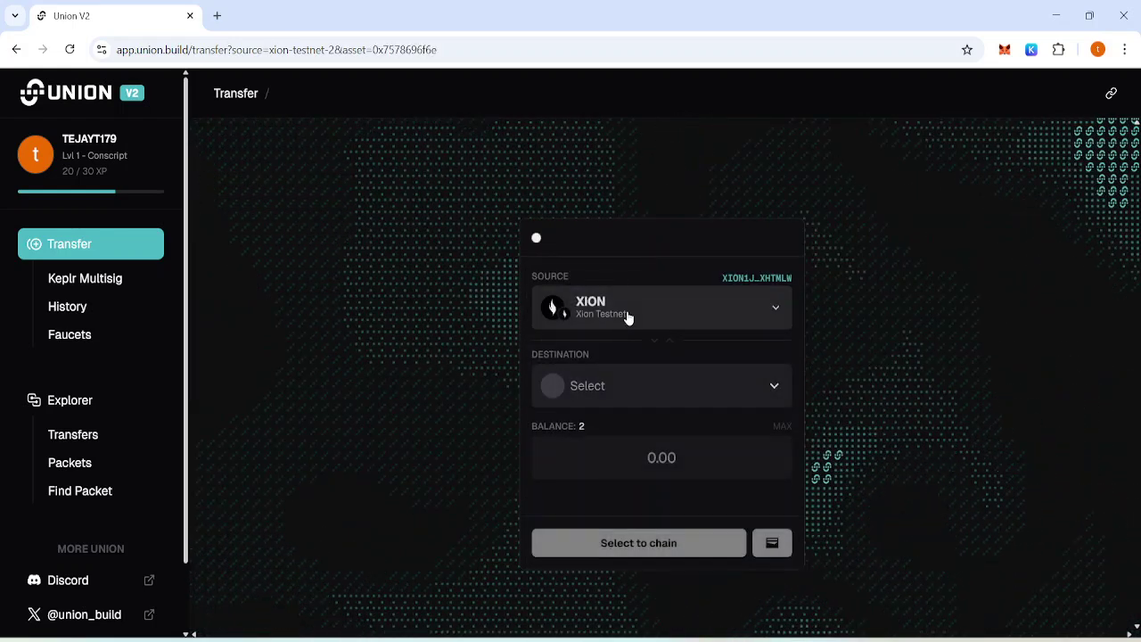
click(653, 389)
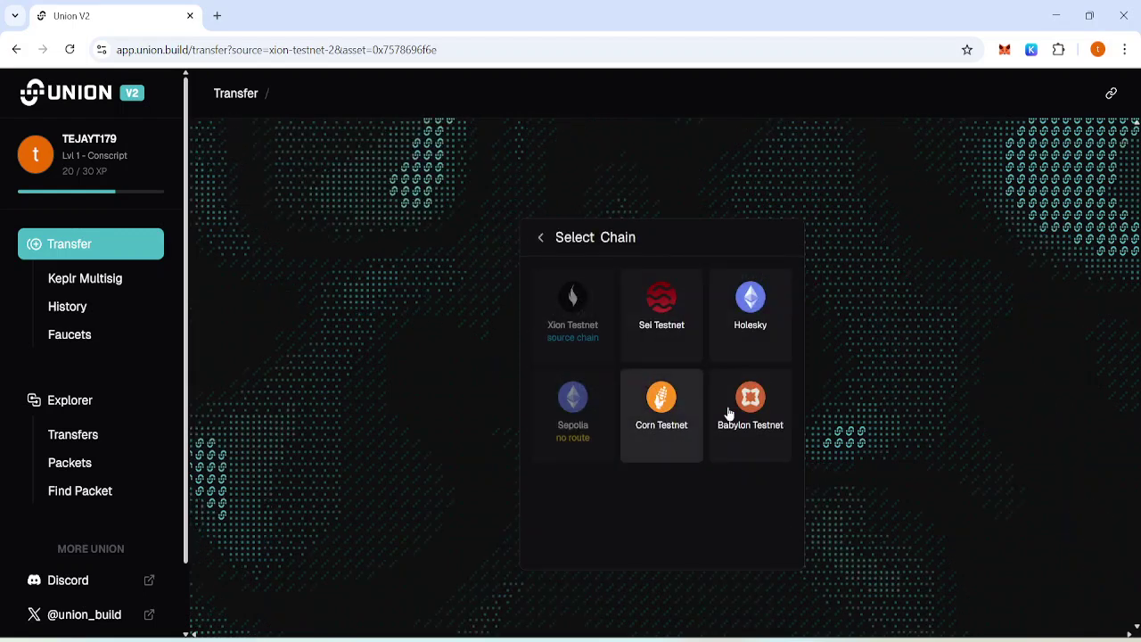
click(746, 414)
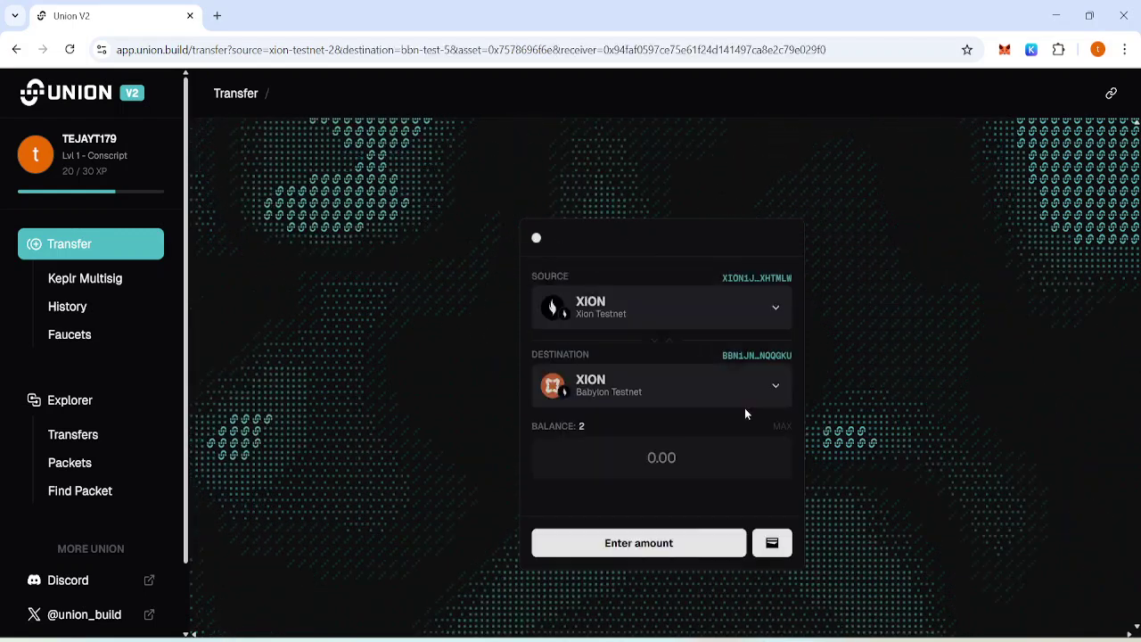
click(703, 461)
text(0.001)
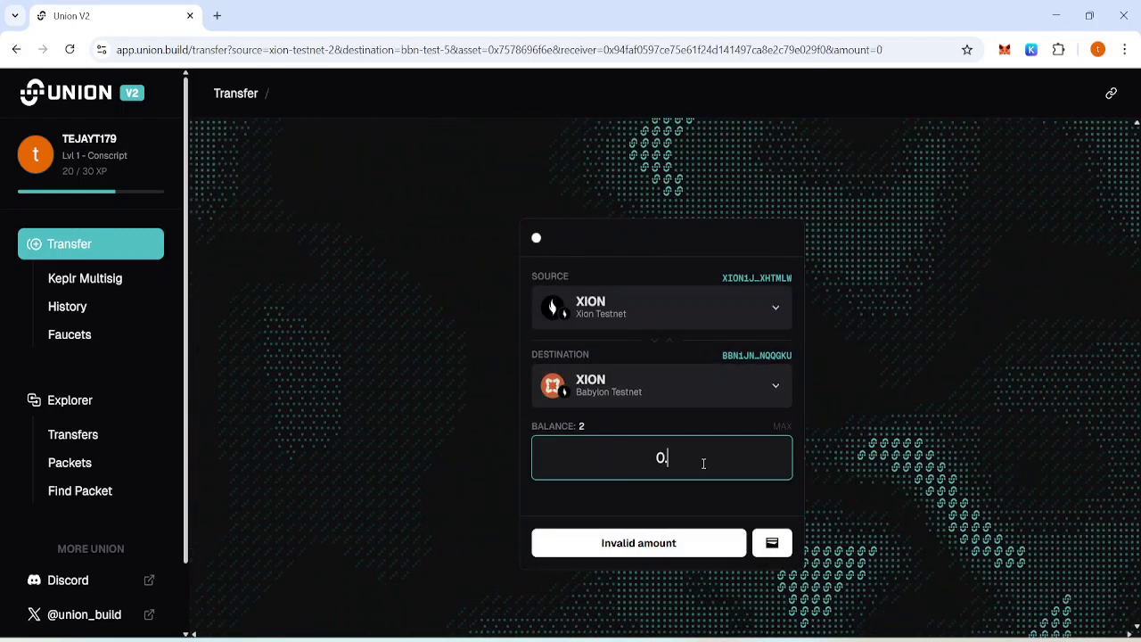
text(35)
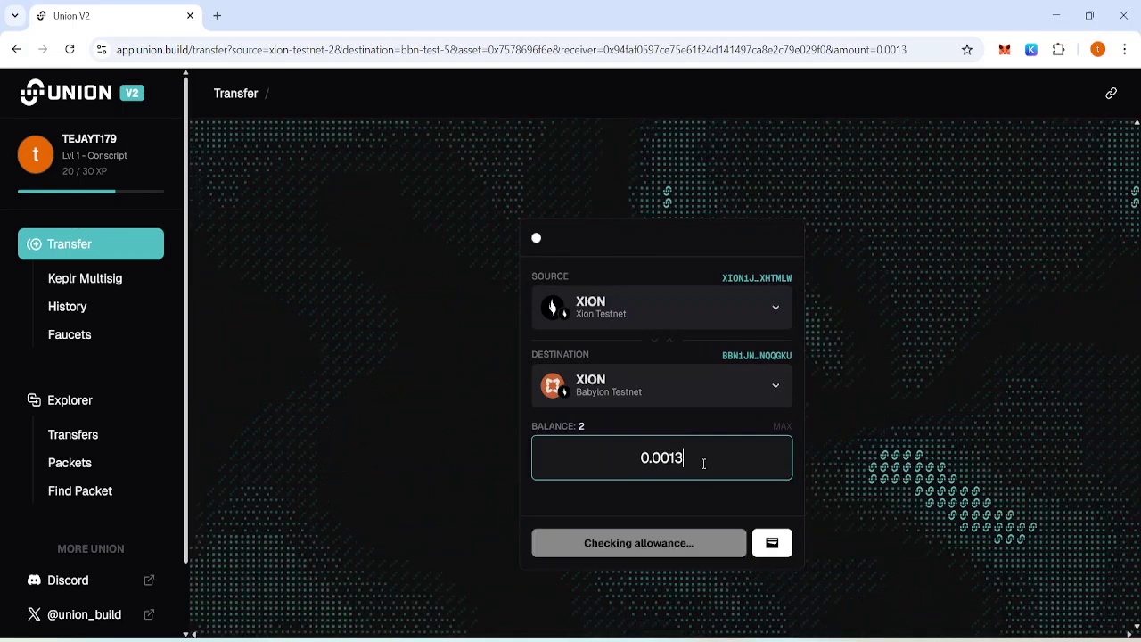
Send it to the connected wallet and approve the transaction in Keplr.
click(767, 544)
click(688, 453)
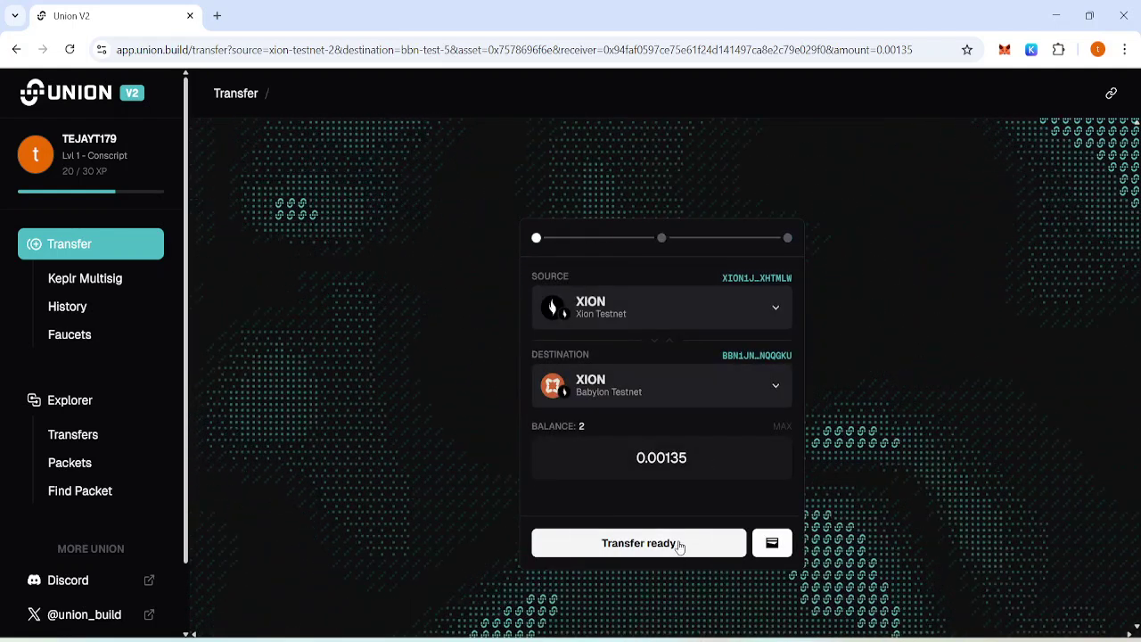
click(679, 547)
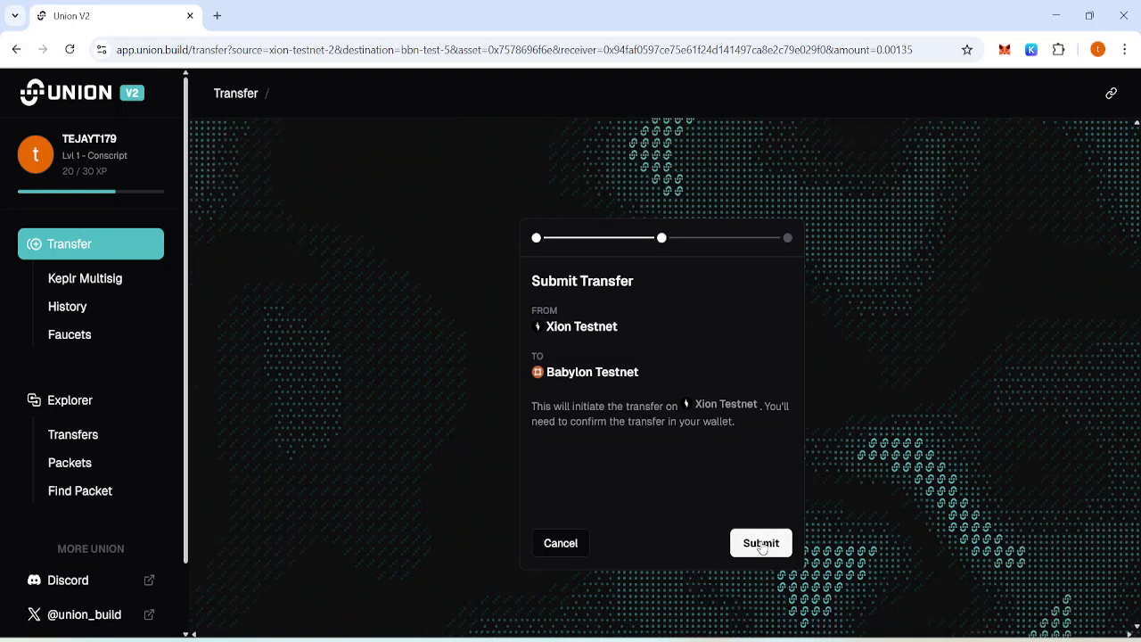
click(761, 544)
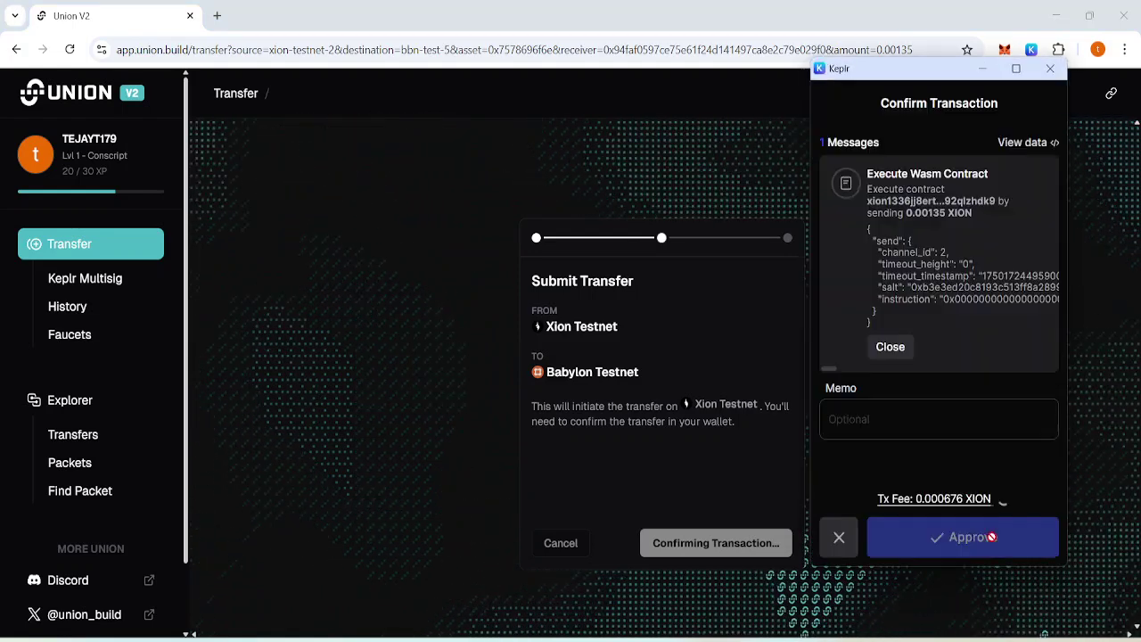
click(974, 537)
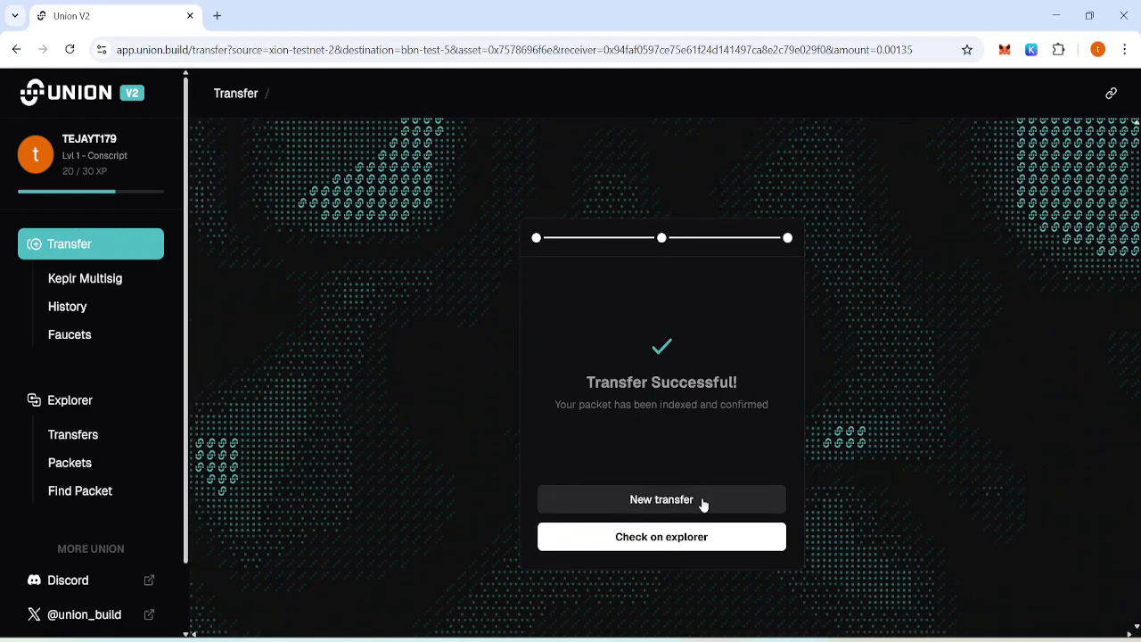
Send another XION transfer of 0.00139 to Babylon Testnet, approving it in Keplr.
click(703, 501)
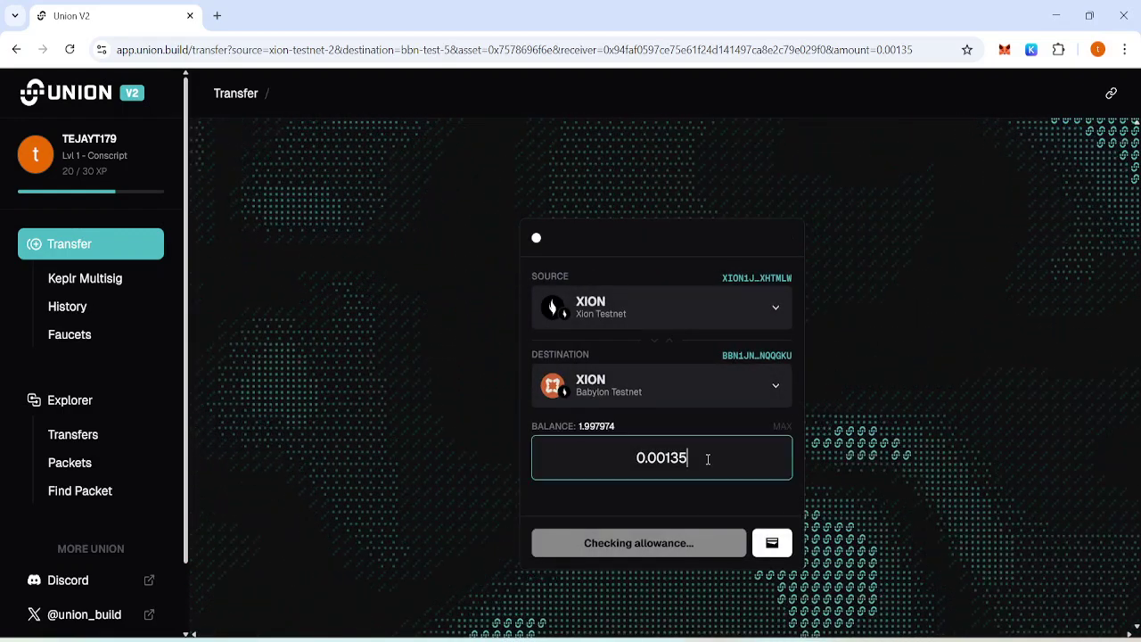
key(BackSpace)
text(9)
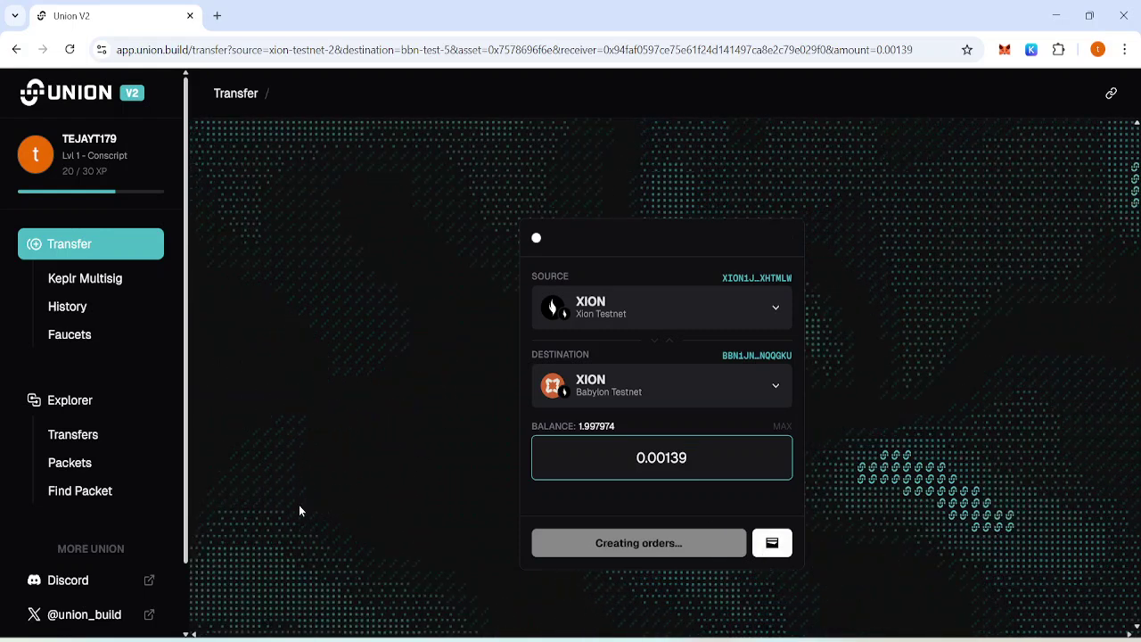
scroll(185, 606, down, 2)
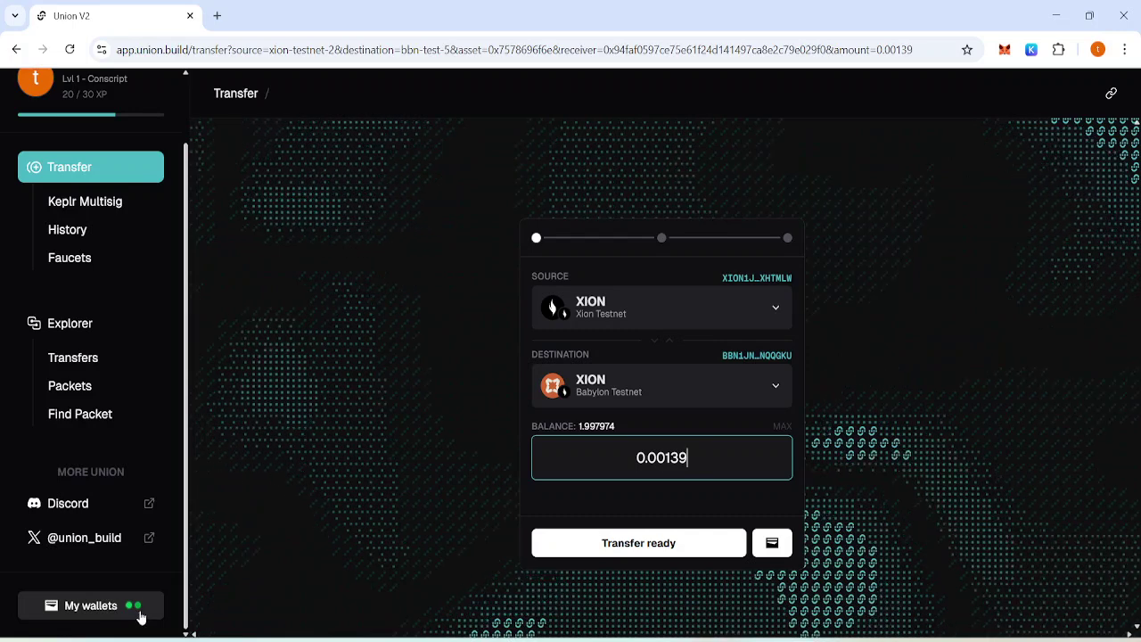
click(691, 549)
click(772, 544)
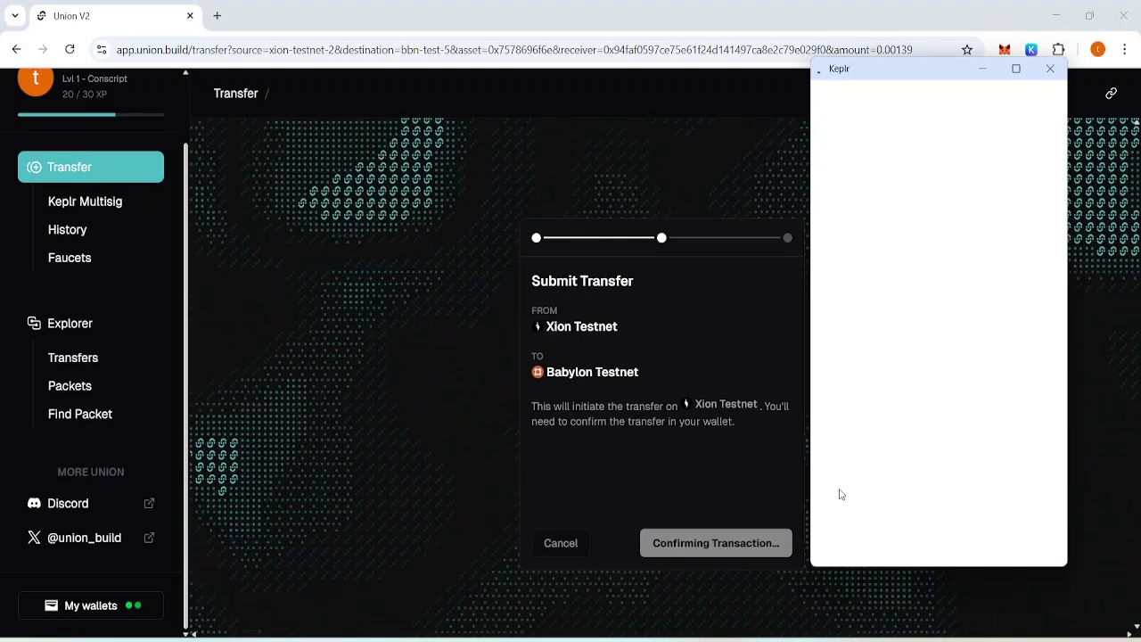
click(999, 549)
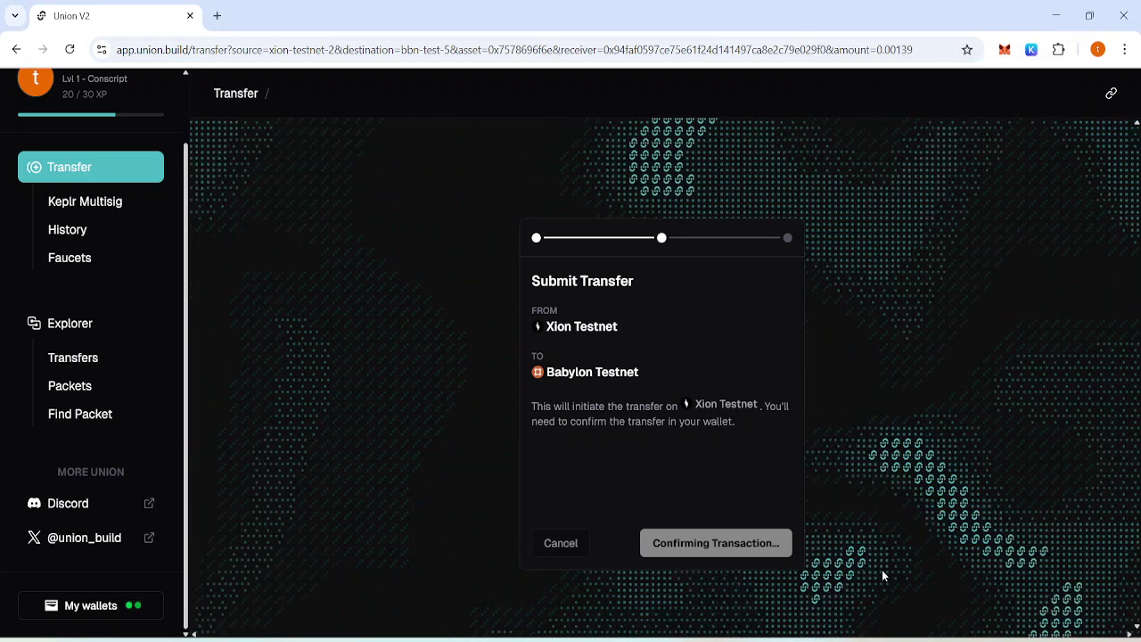
click(757, 641)
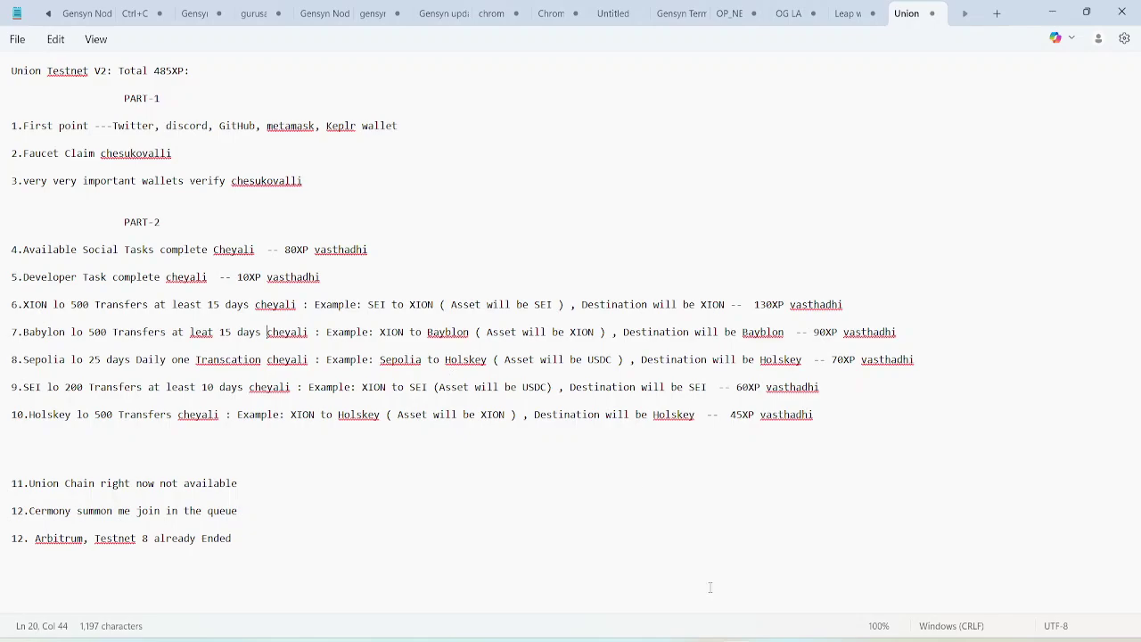
key(alt+Tab)
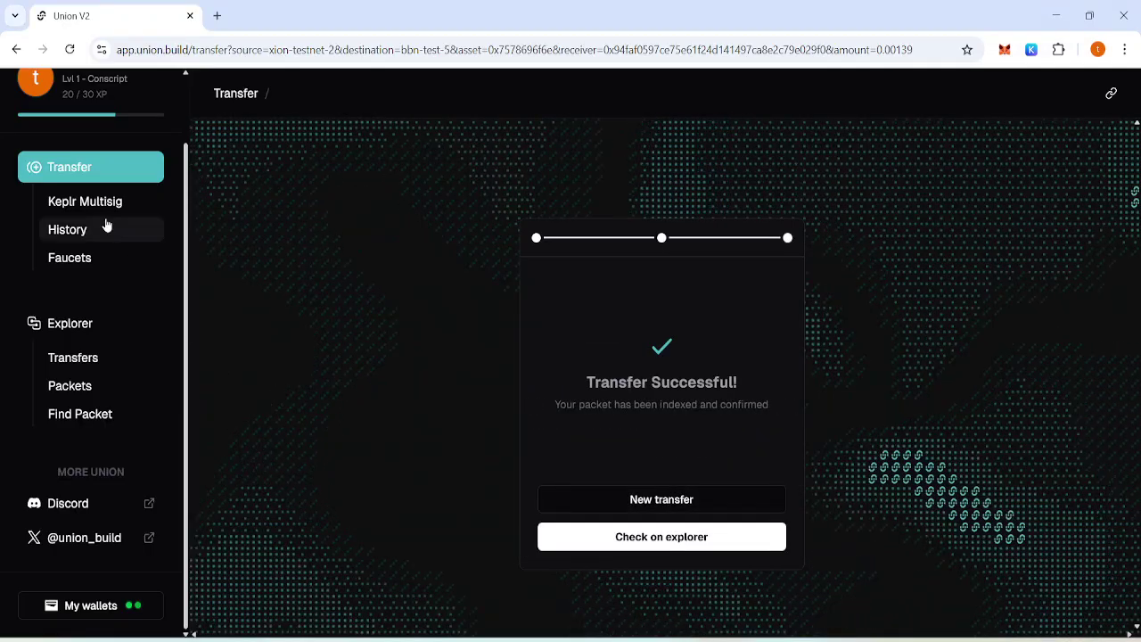
Route 0.001 USDC from Sepolia to Holesky.
click(95, 175)
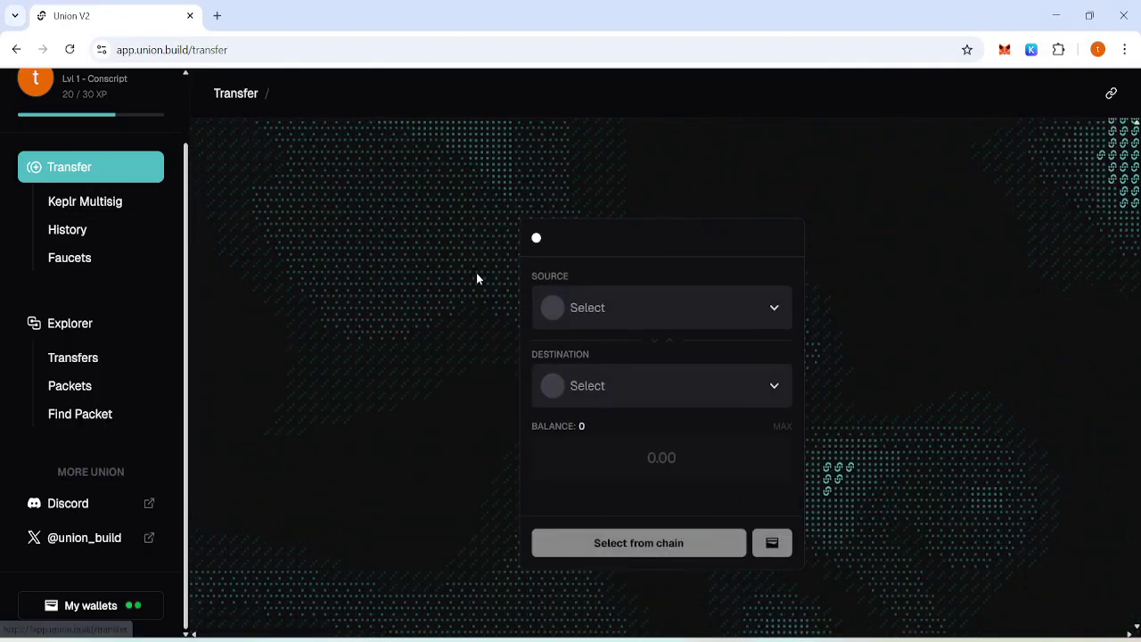
click(613, 301)
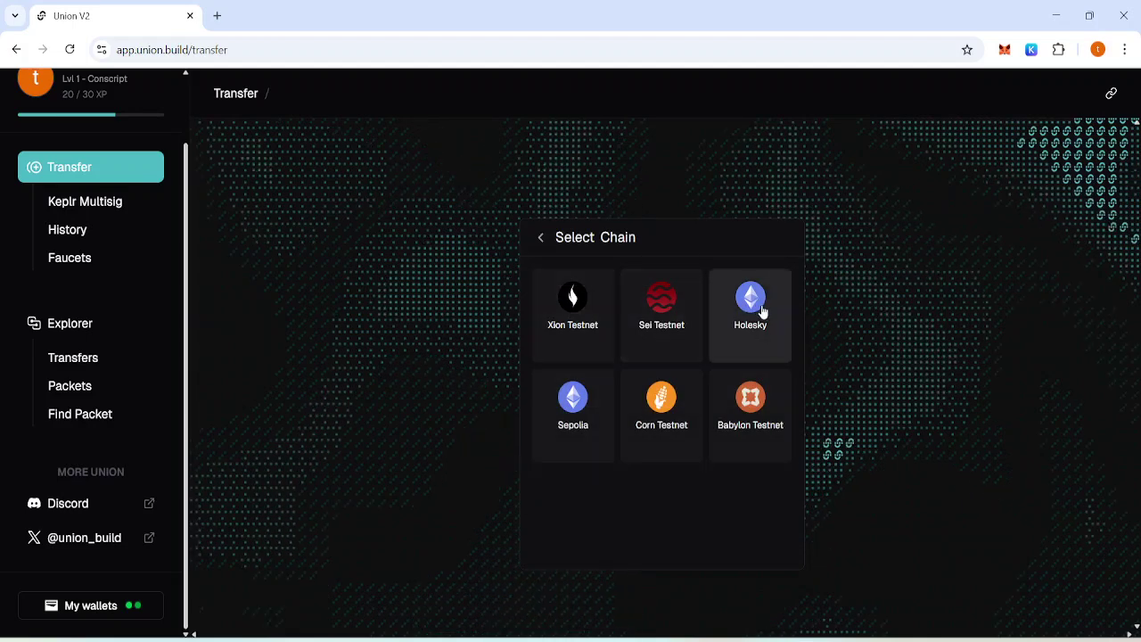
click(584, 397)
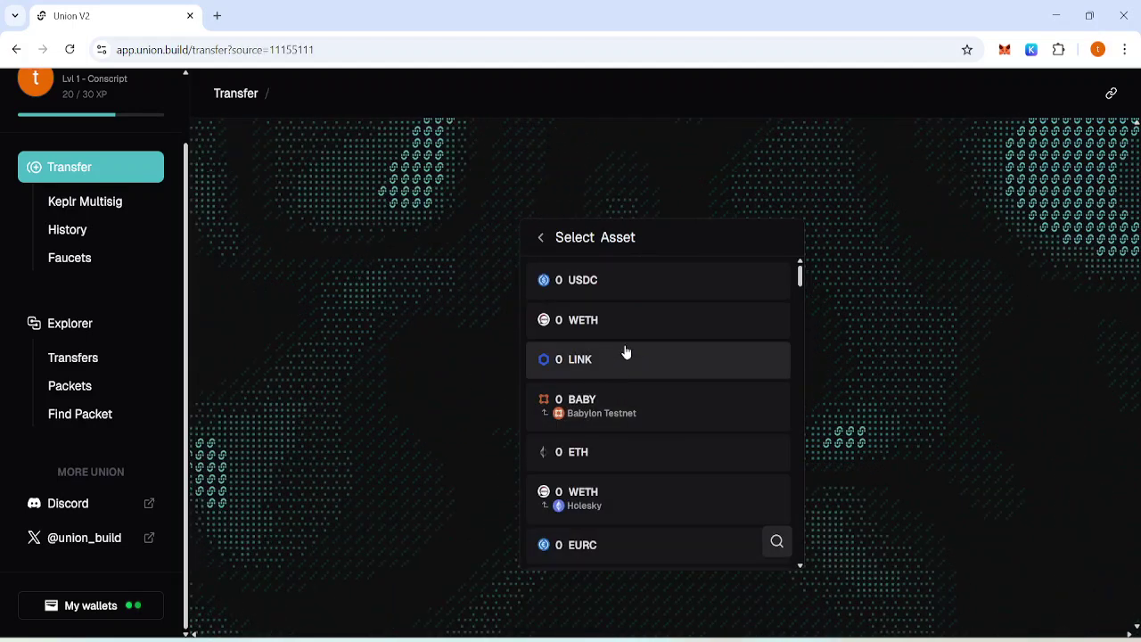
click(625, 297)
click(657, 402)
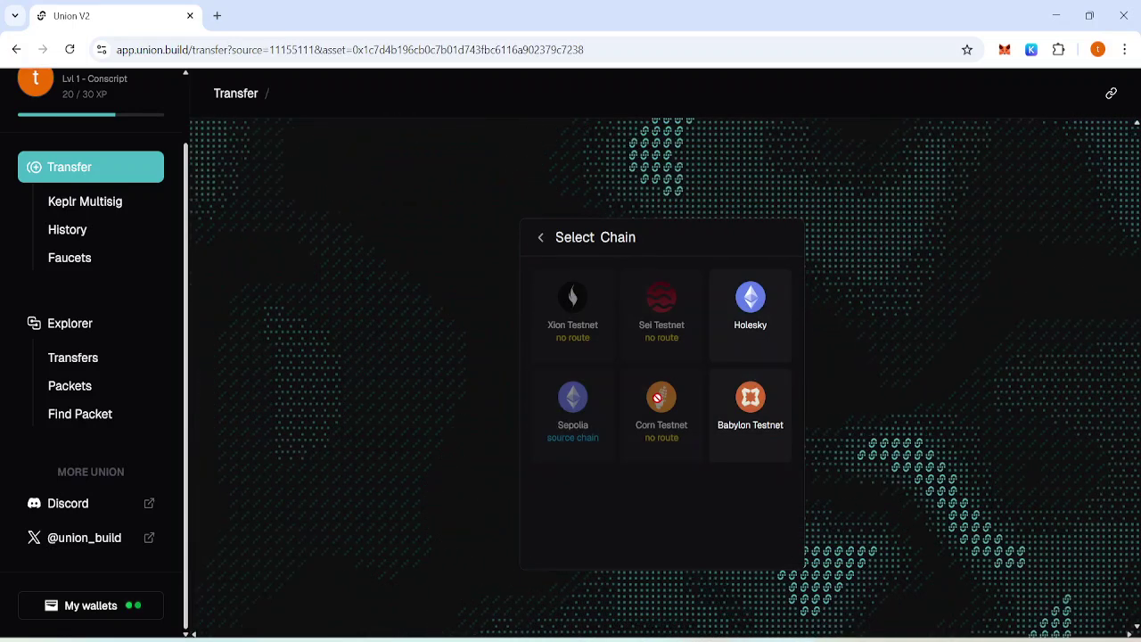
click(741, 329)
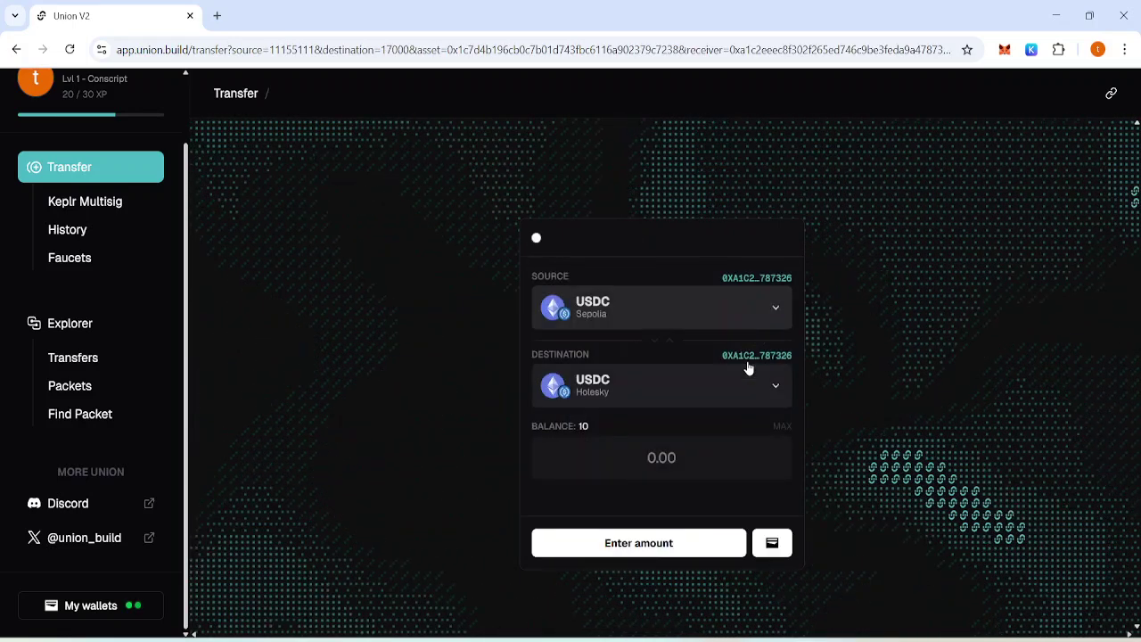
click(696, 464)
text(0.)
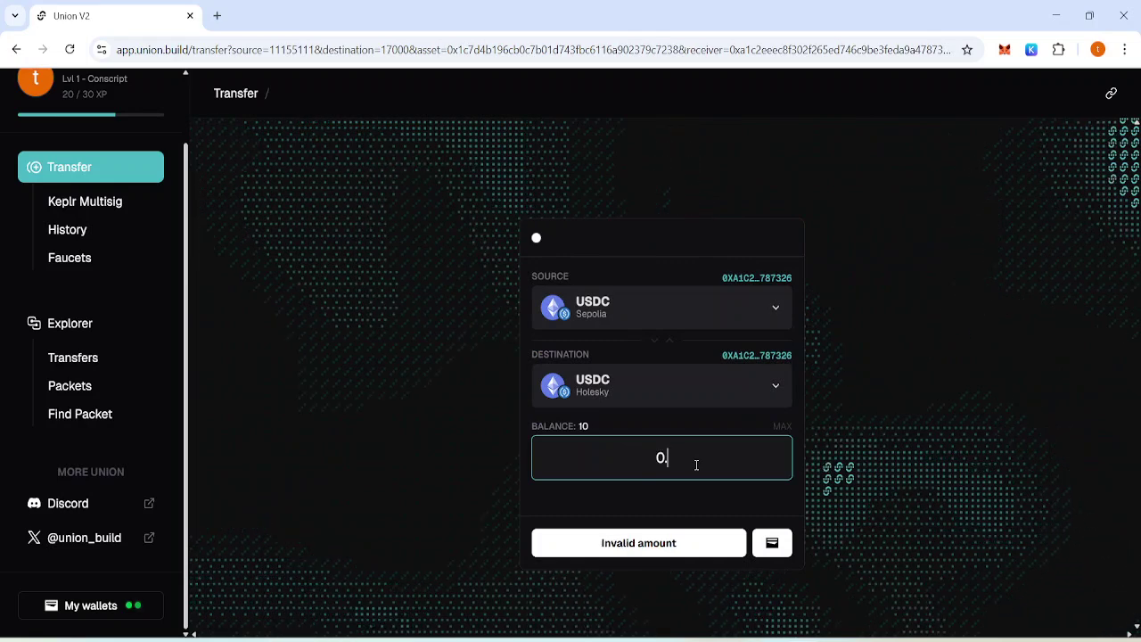
text(001)
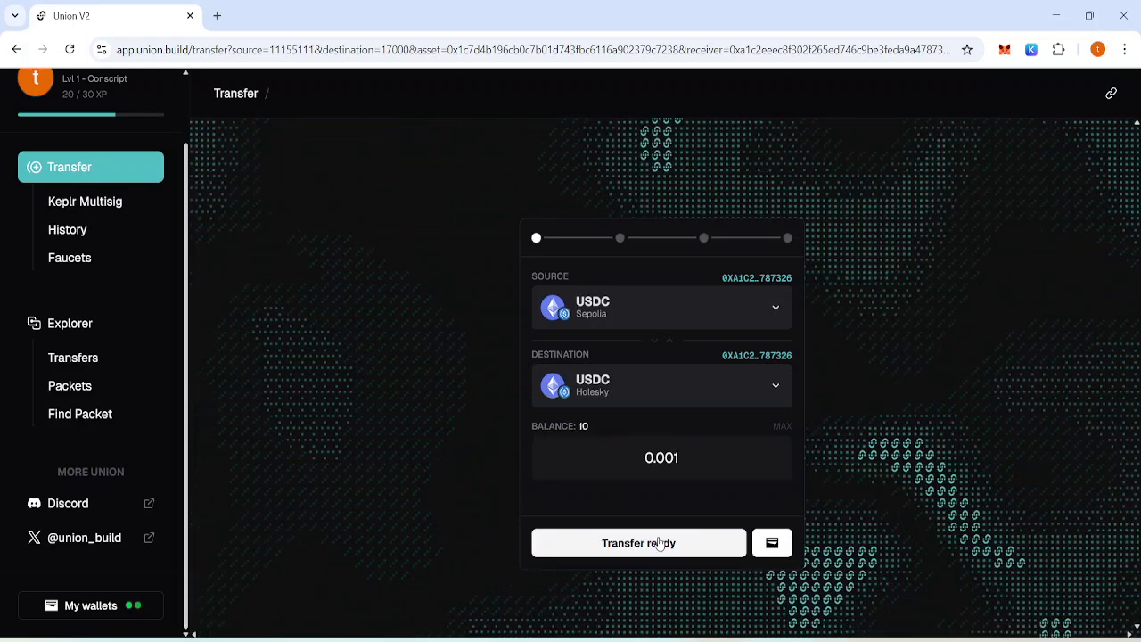
Approve the USDC spending cap, submit, and confirm the transfer in MetaMask.
click(658, 543)
click(765, 546)
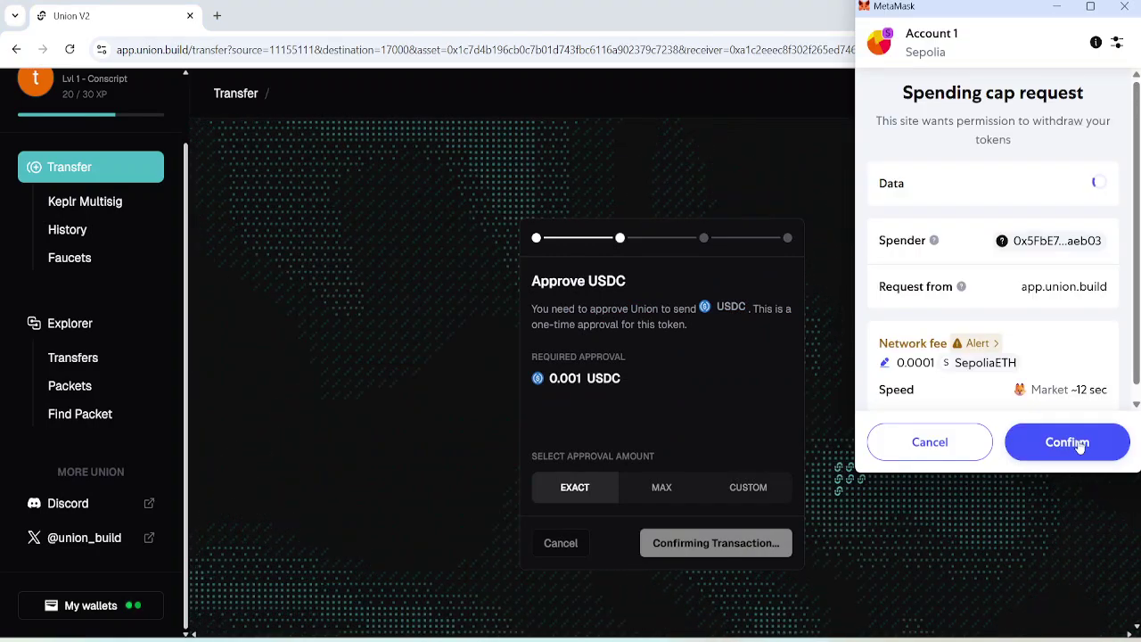
click(1052, 445)
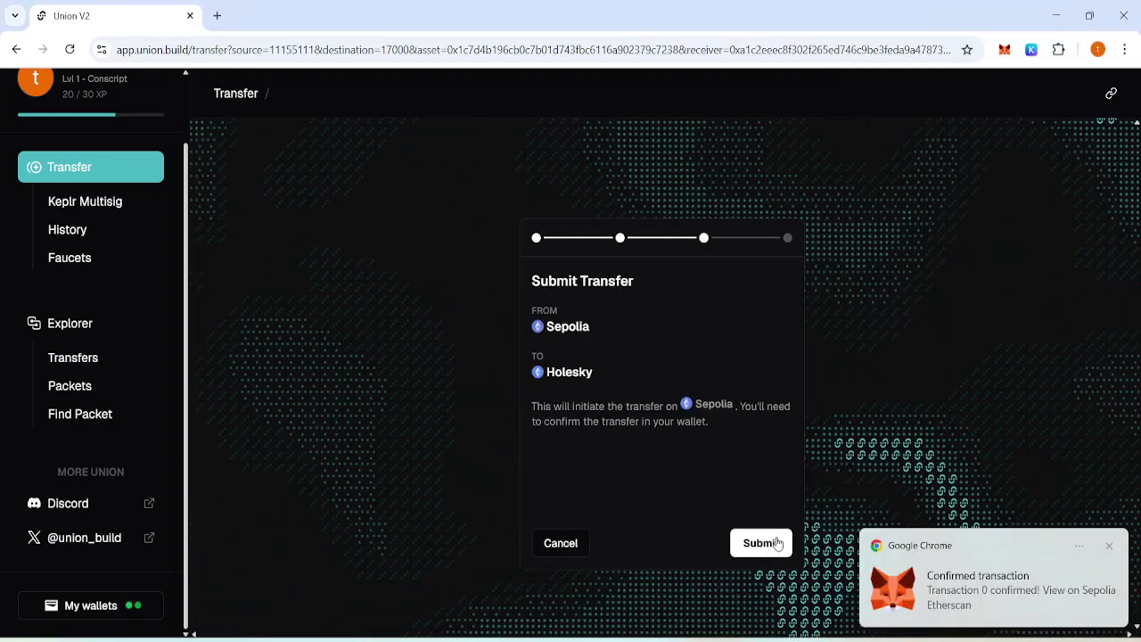
click(762, 545)
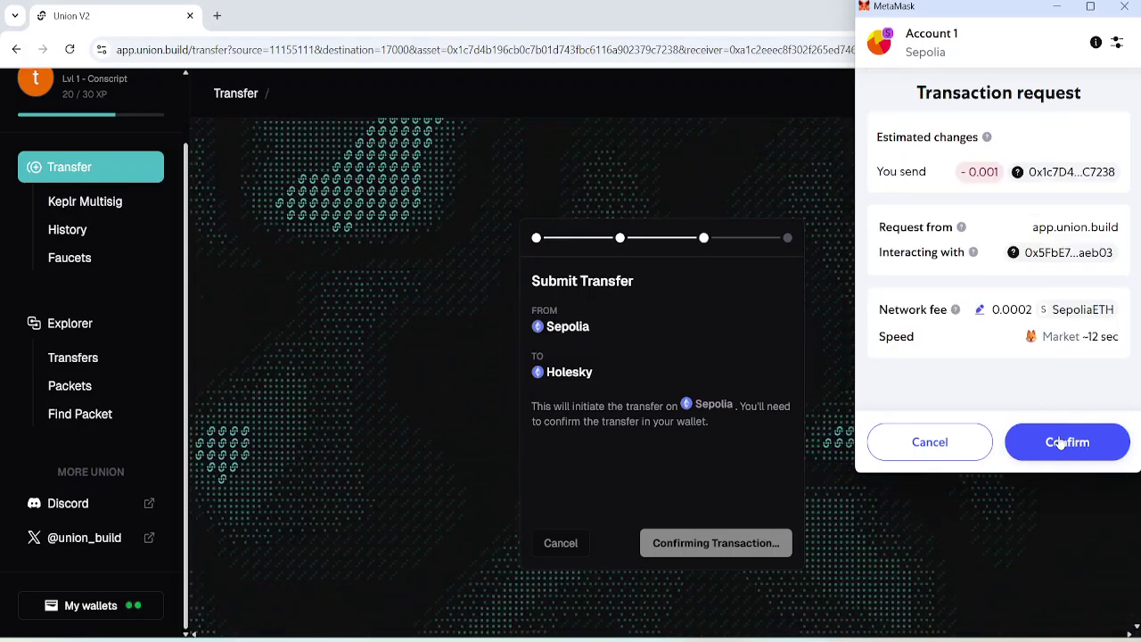
click(1061, 444)
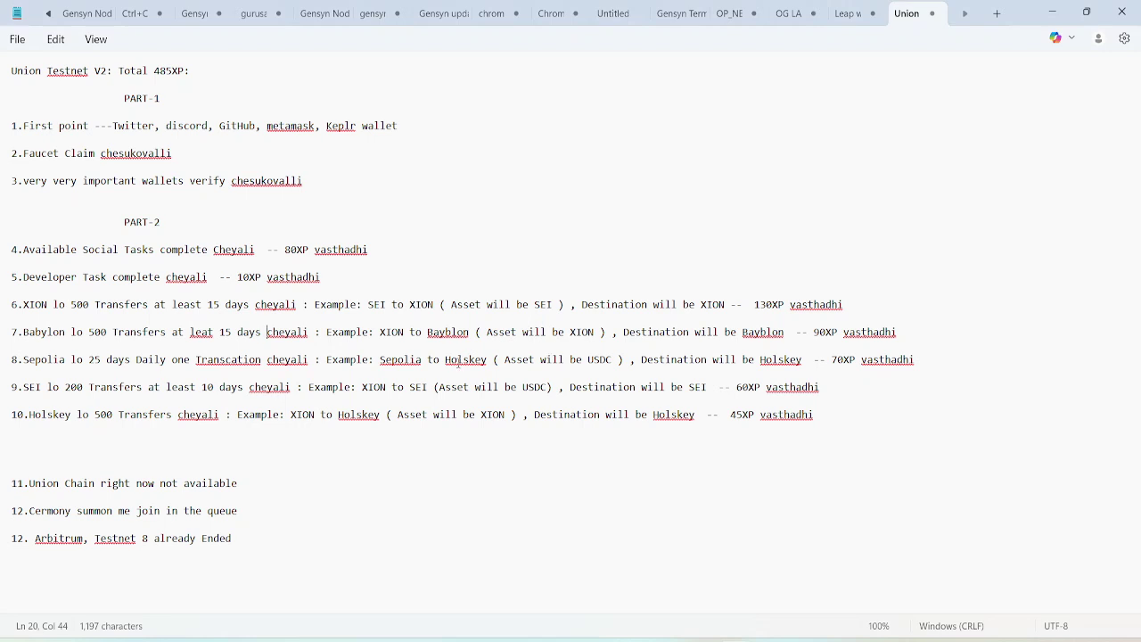
mouse_move(798, 639)
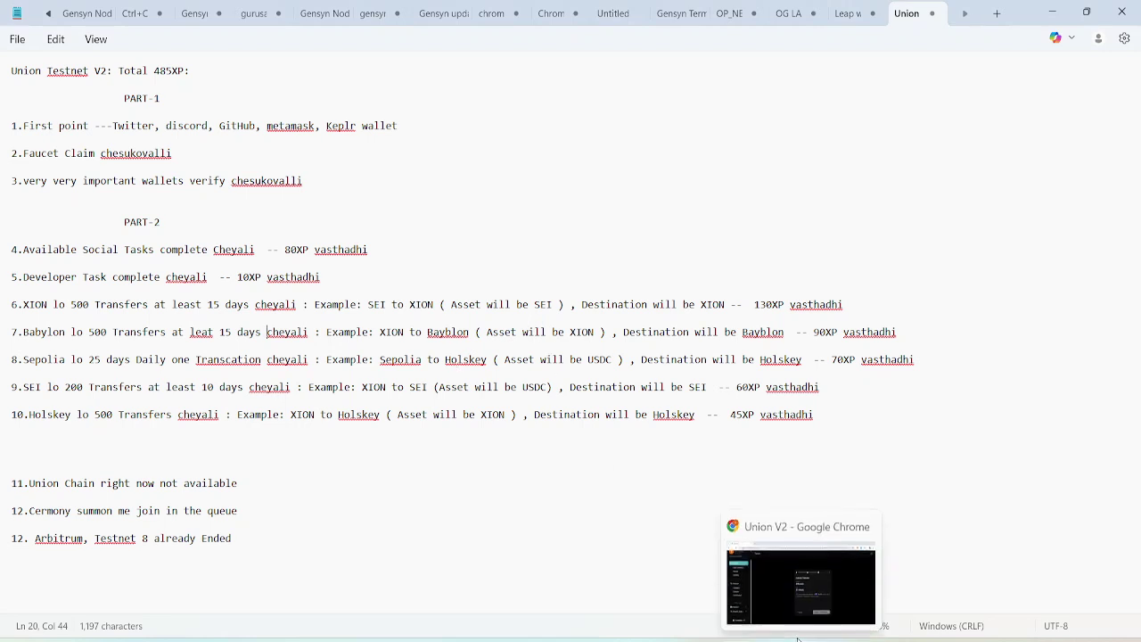
click(800, 584)
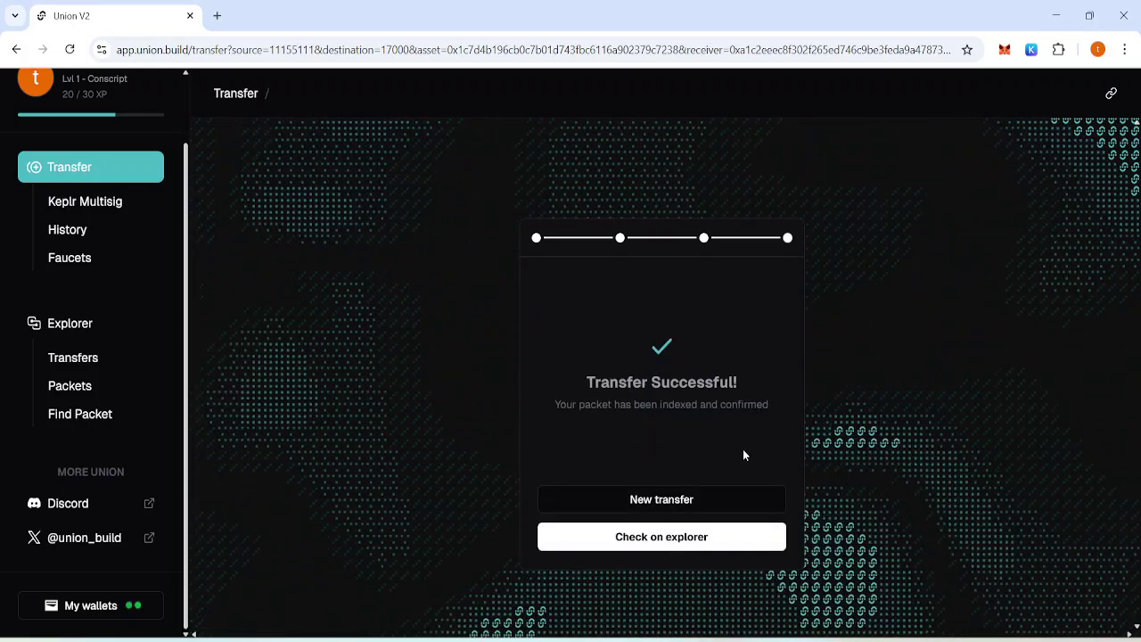
Start a new Sepolia-to-Holesky transfer with the amount changed to 0.0013 USDC.
click(677, 513)
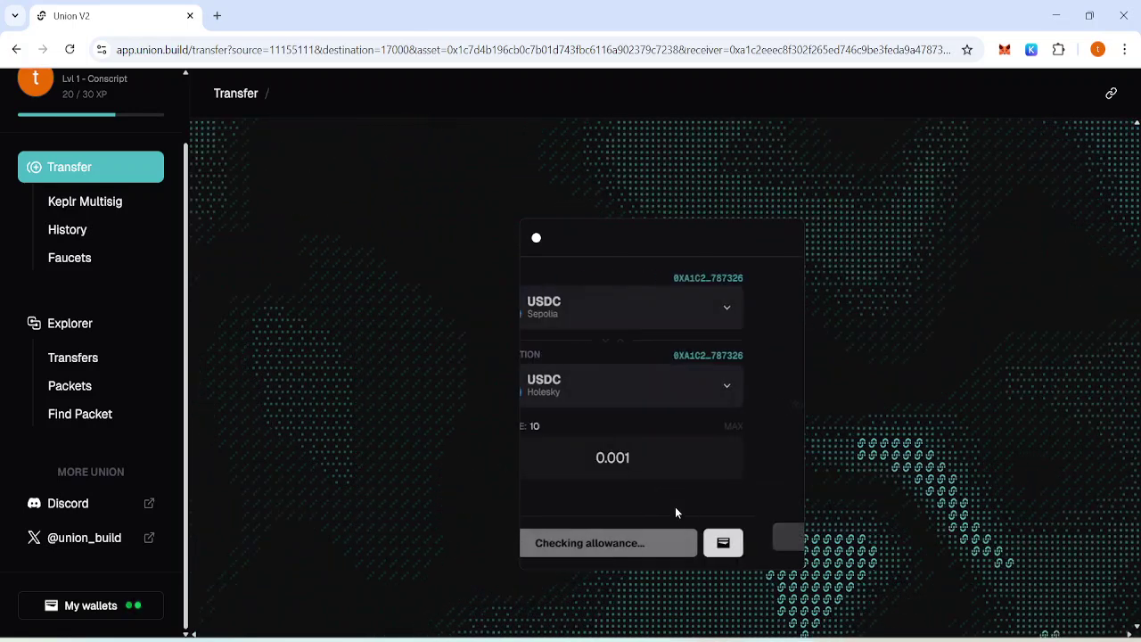
click(698, 466)
text(3)
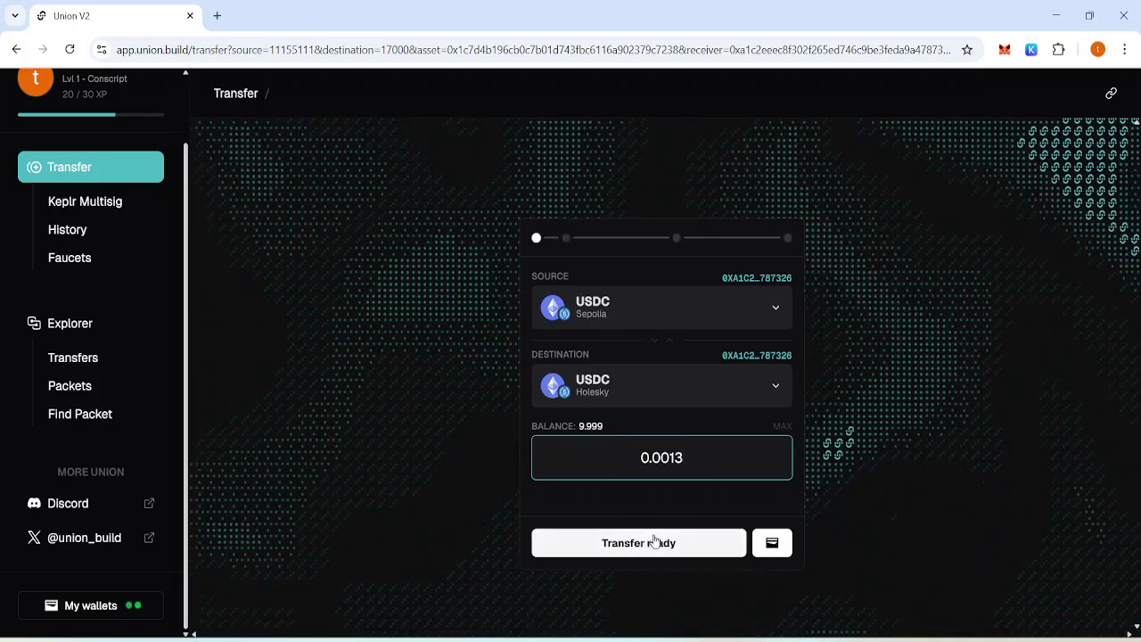
click(640, 542)
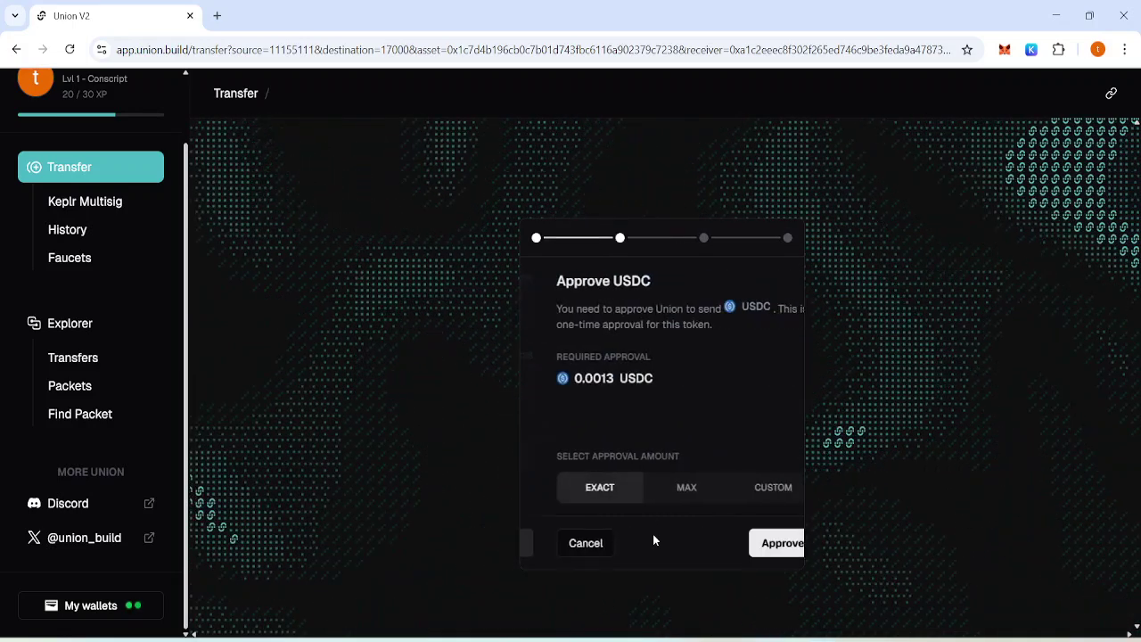
Approve the 0.0013 USDC spending cap and submit the transfer, confirming both in MetaMask.
click(748, 541)
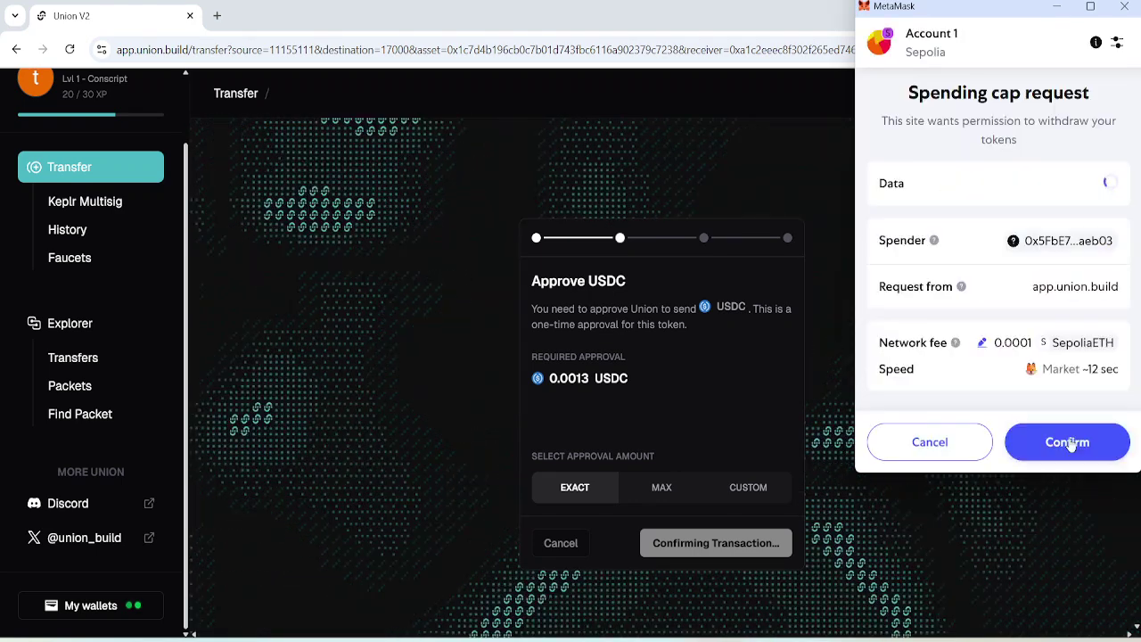
click(1068, 440)
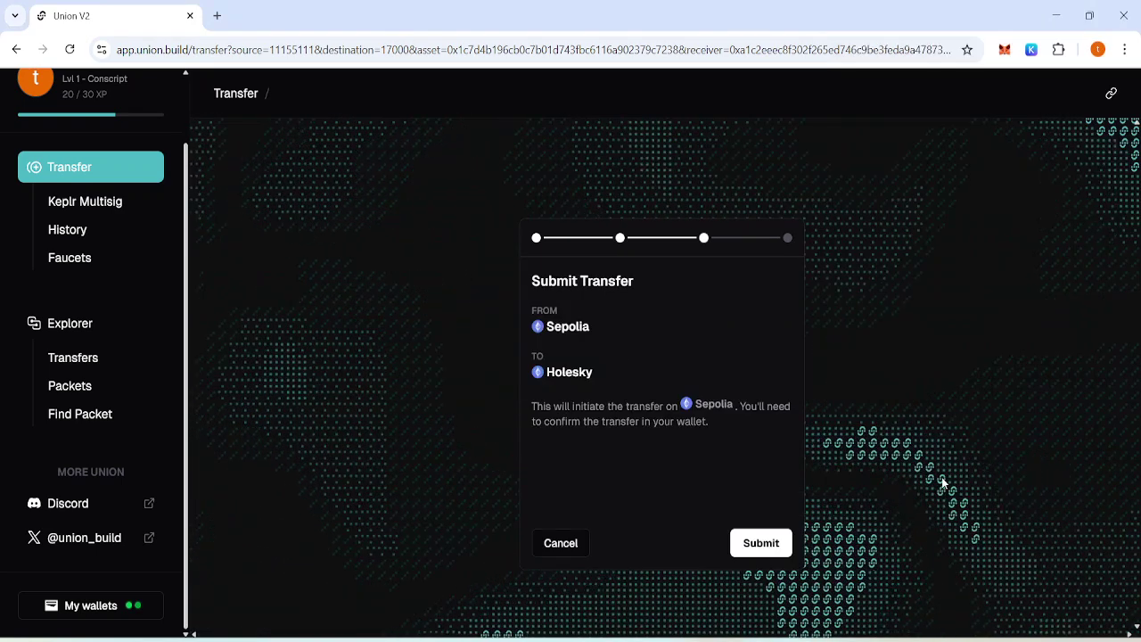
click(760, 542)
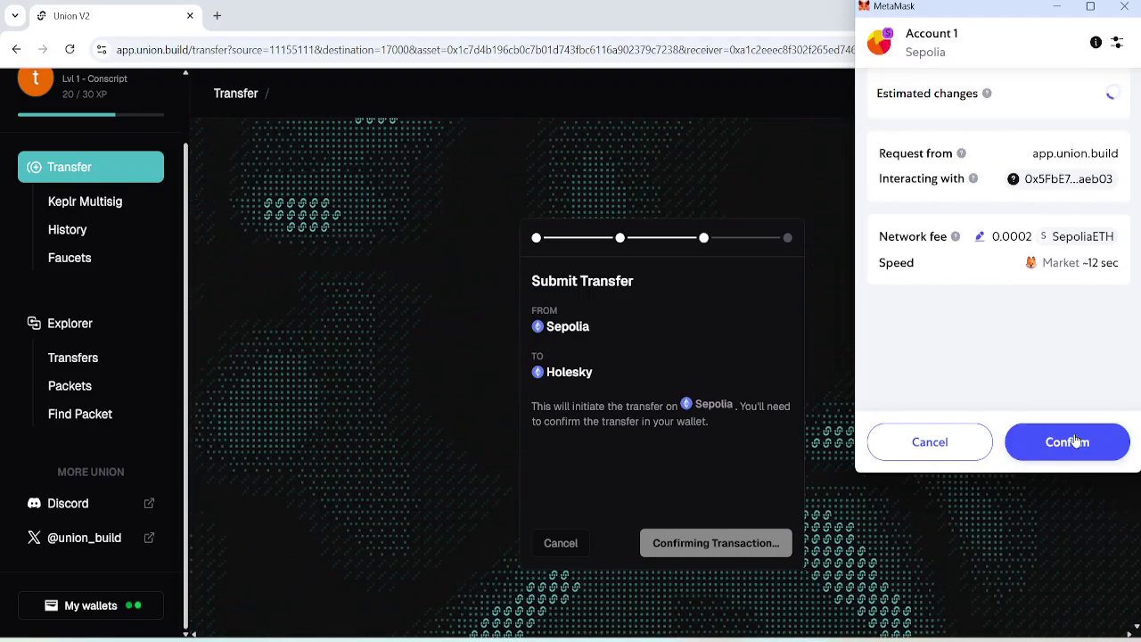
click(1076, 441)
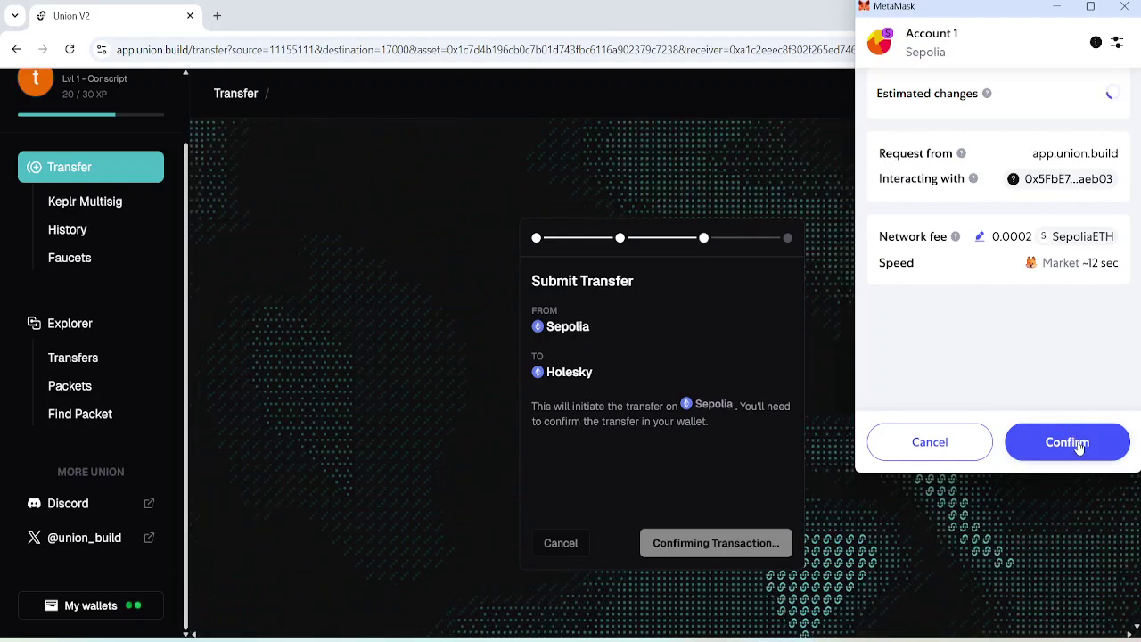
click(1080, 447)
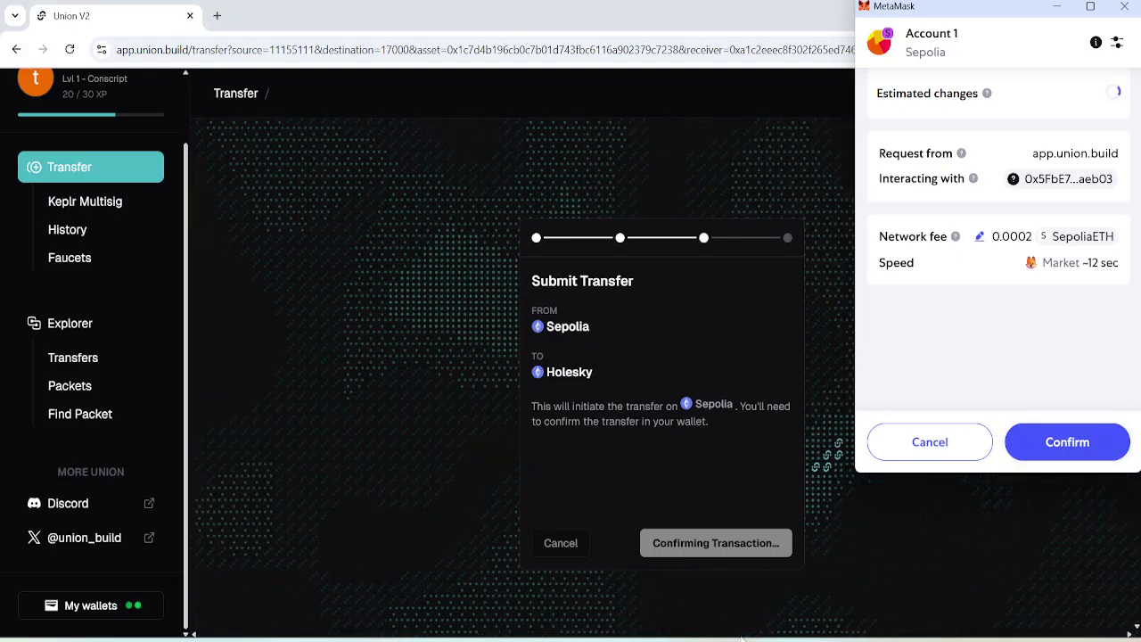
mouse_move(751, 624)
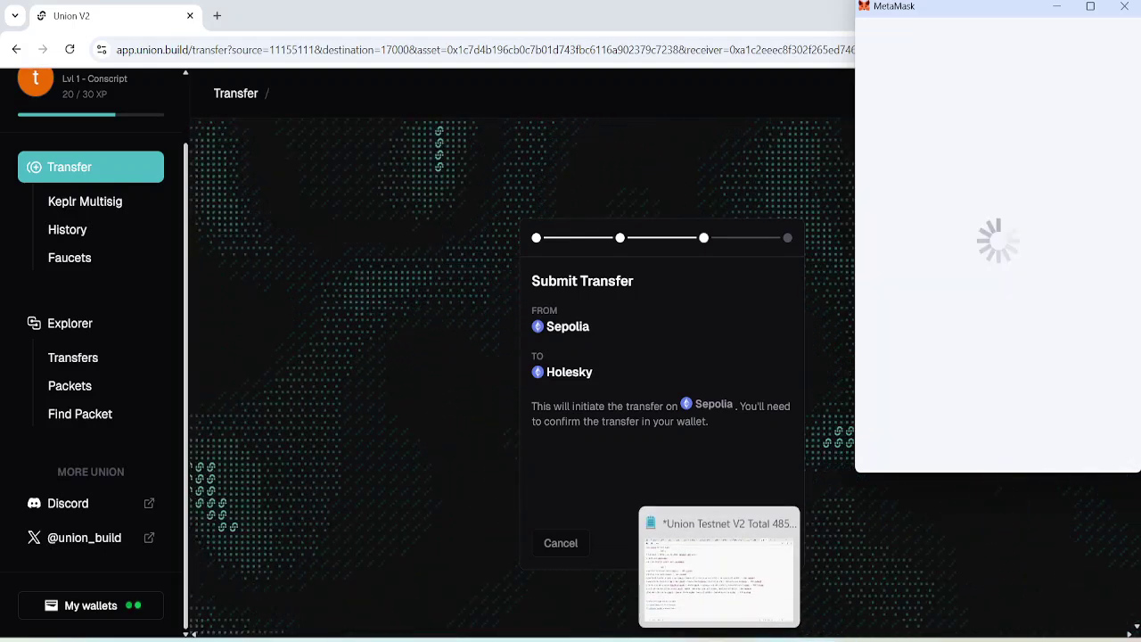
click(720, 566)
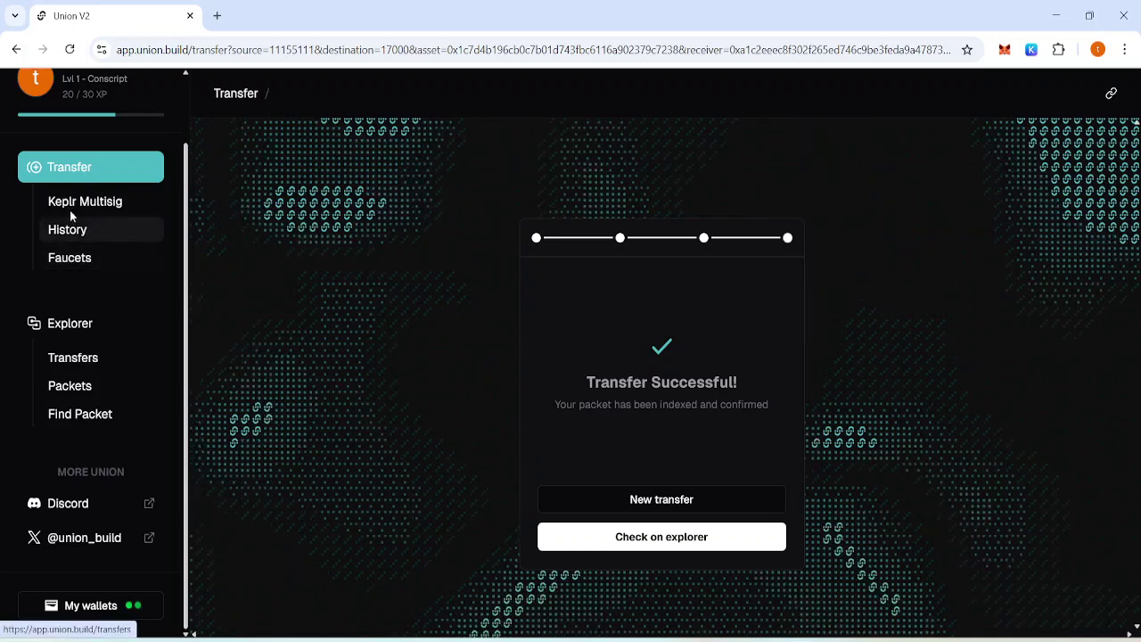
On a fresh transfer form, choose Xion Testnet as source with its USDC balance.
click(95, 173)
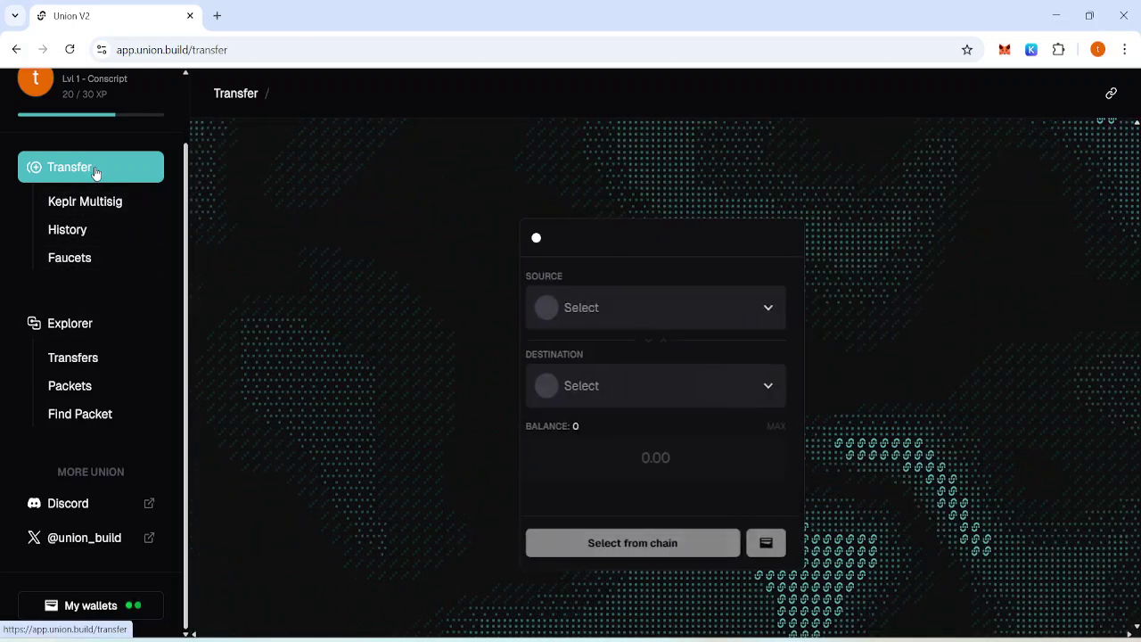
click(696, 318)
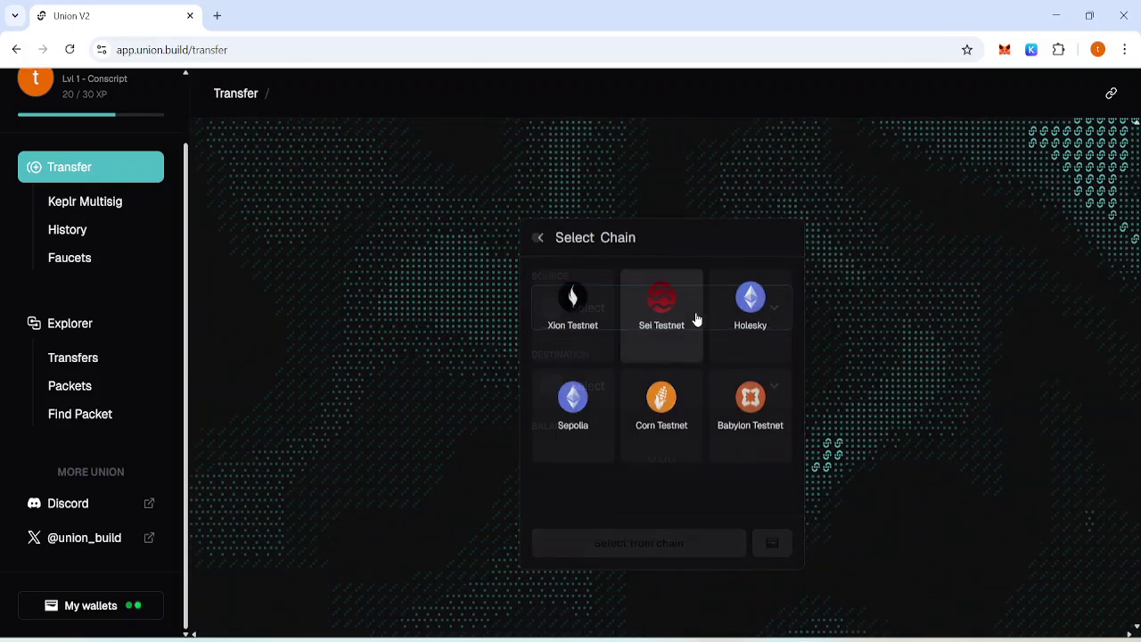
click(568, 303)
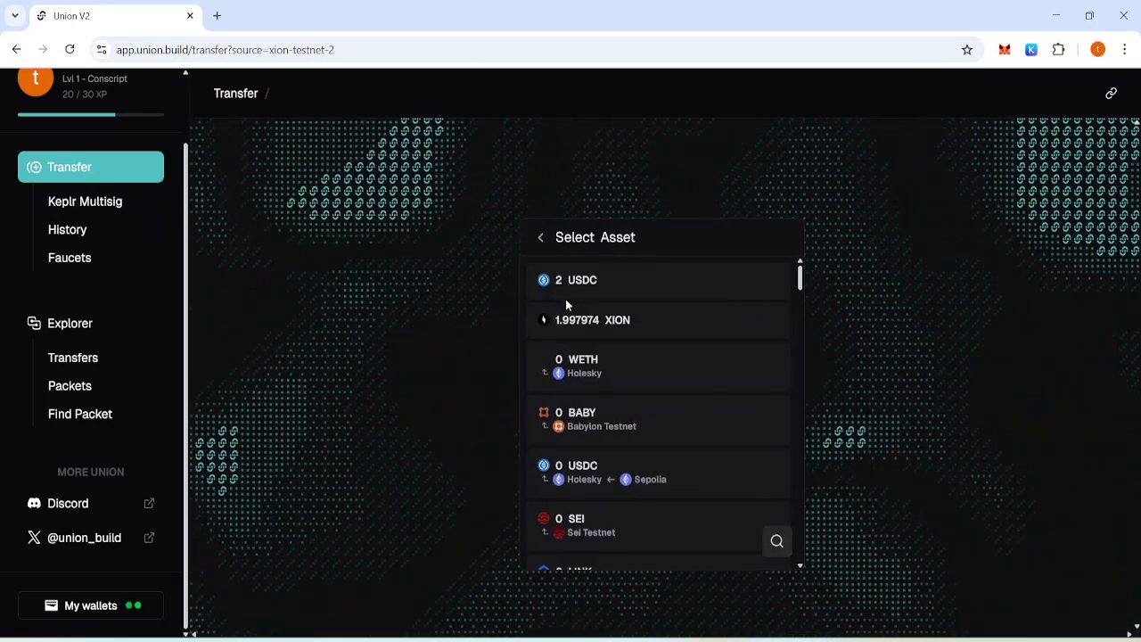
click(621, 282)
Set Sei Testnet as the destination and enter an amount of 0.00012.
click(647, 390)
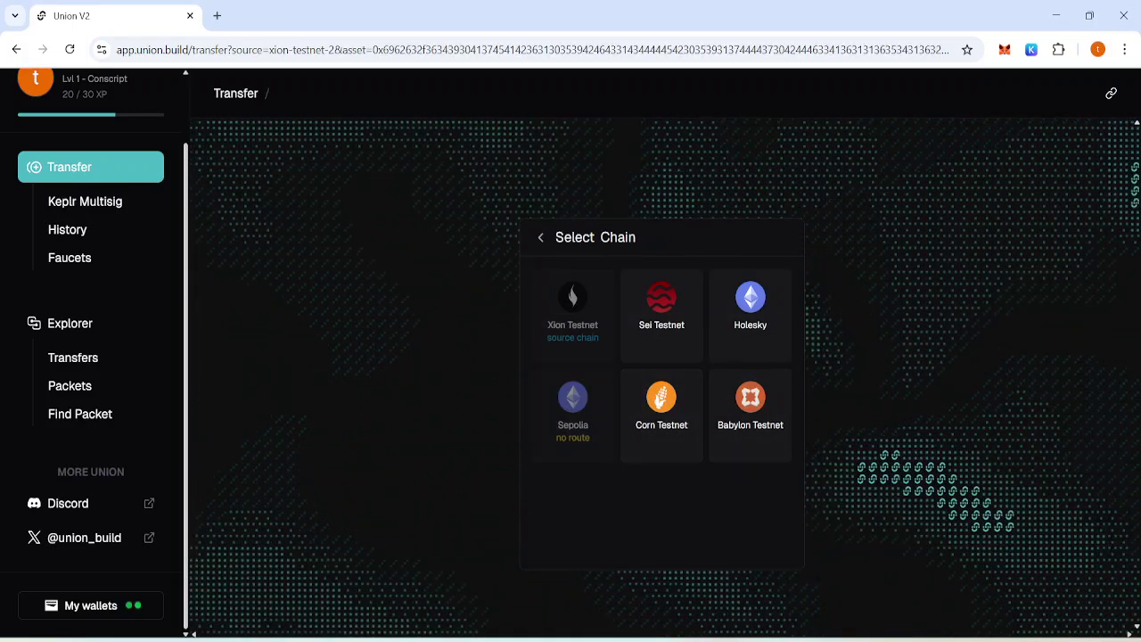
key(alt+Tab)
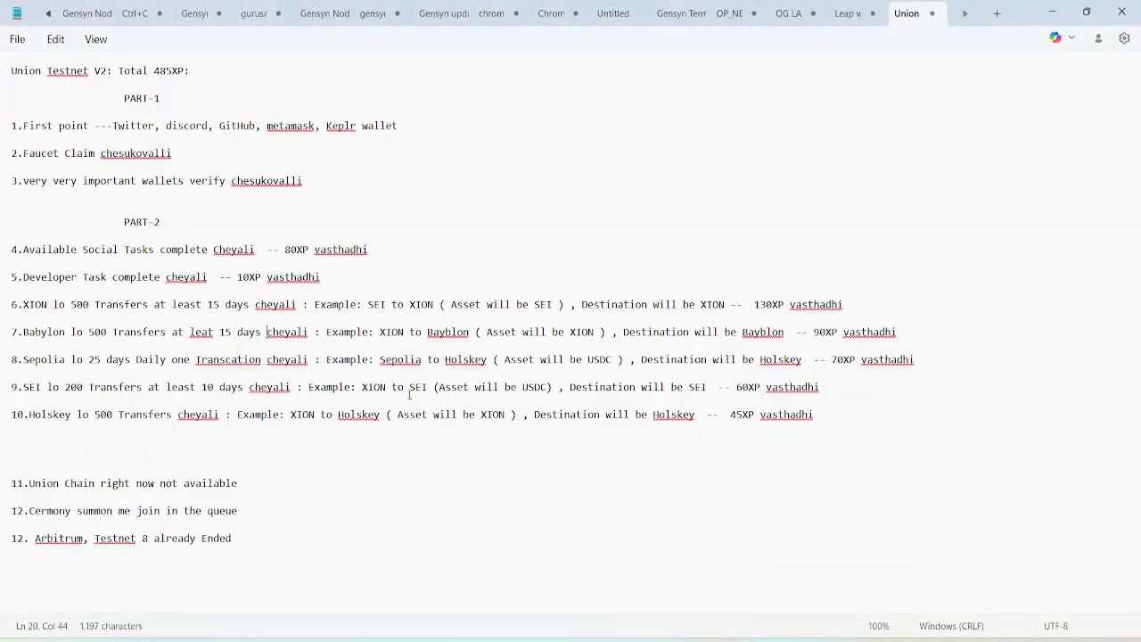
key(alt+Tab)
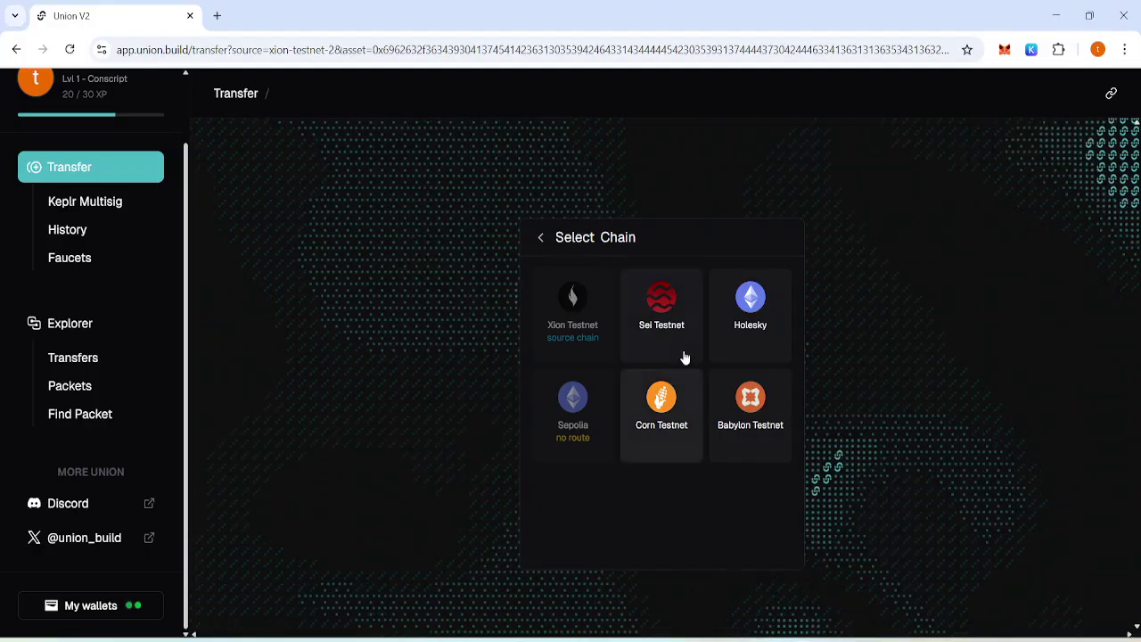
click(670, 321)
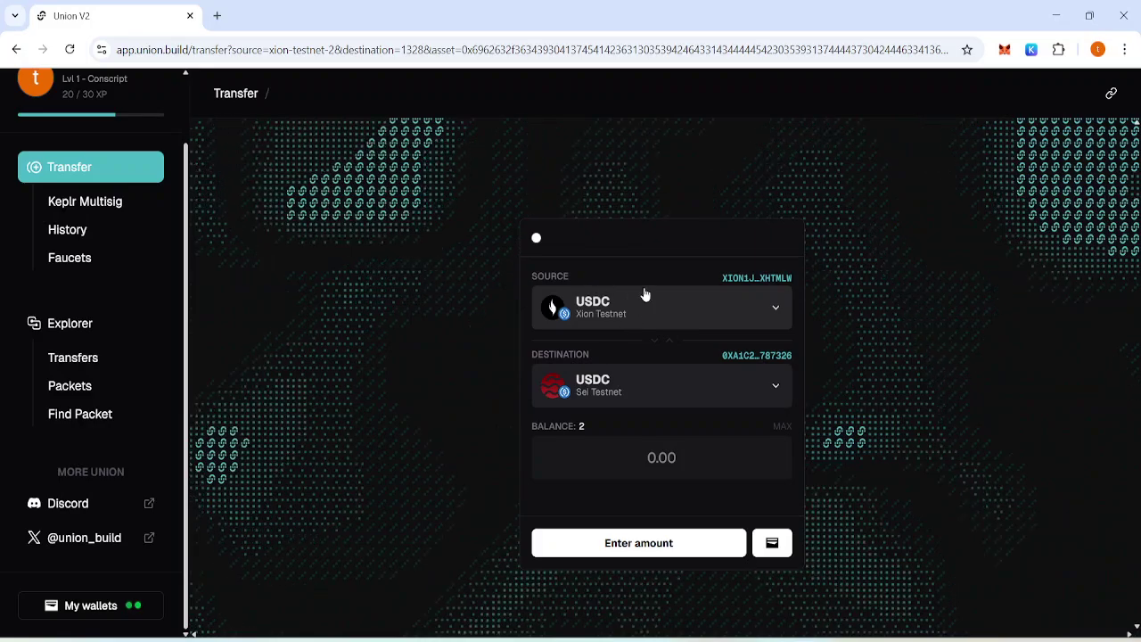
key(alt+Tab)
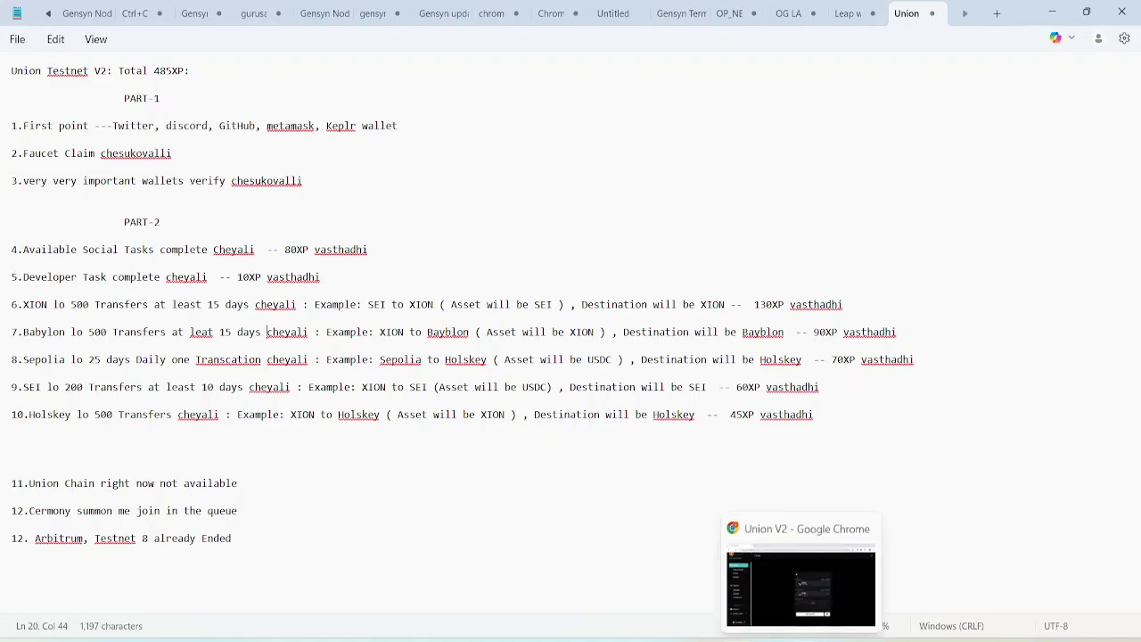
click(802, 588)
click(690, 455)
text(0.00012)
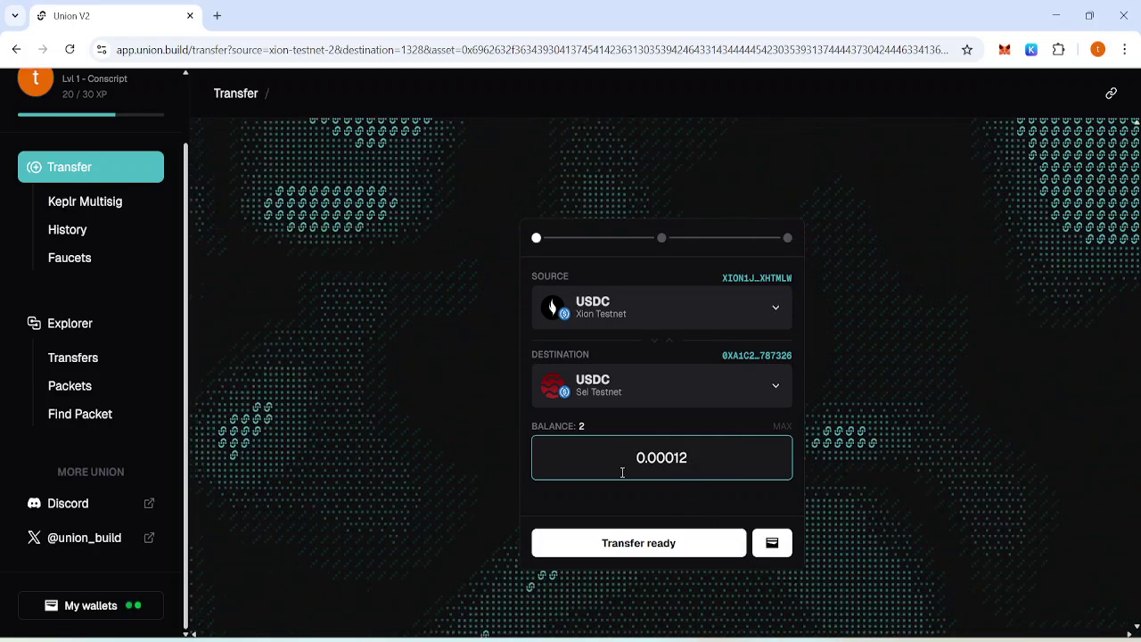
Submit the 0.00012 USDC Xion-to-Sei transfer and approve it in Keplr.
click(670, 546)
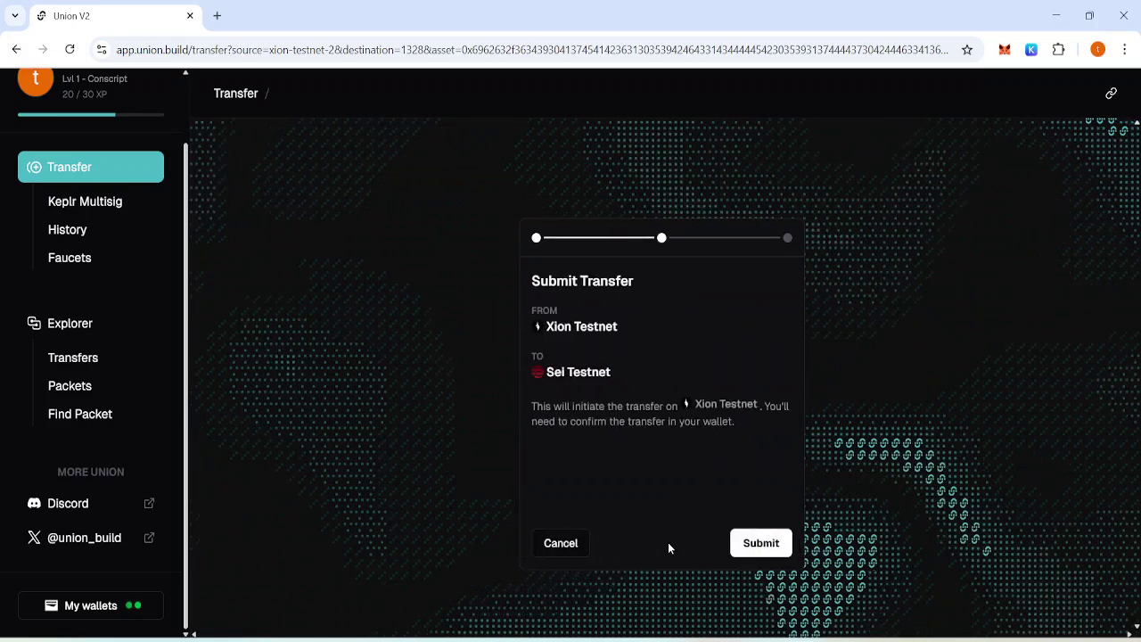
click(753, 544)
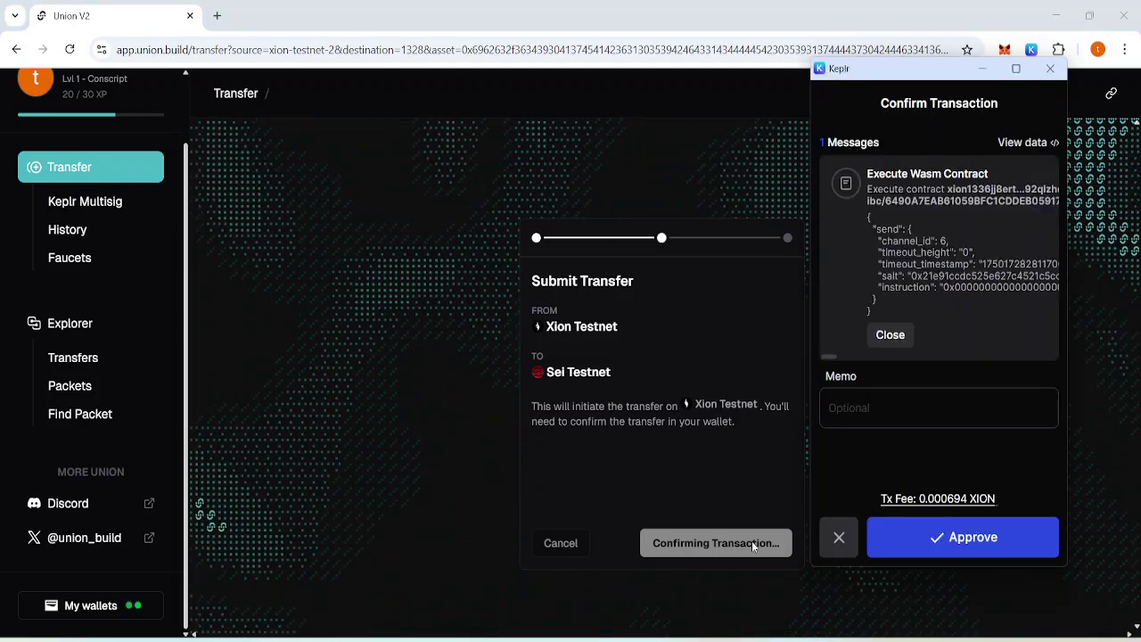
click(954, 554)
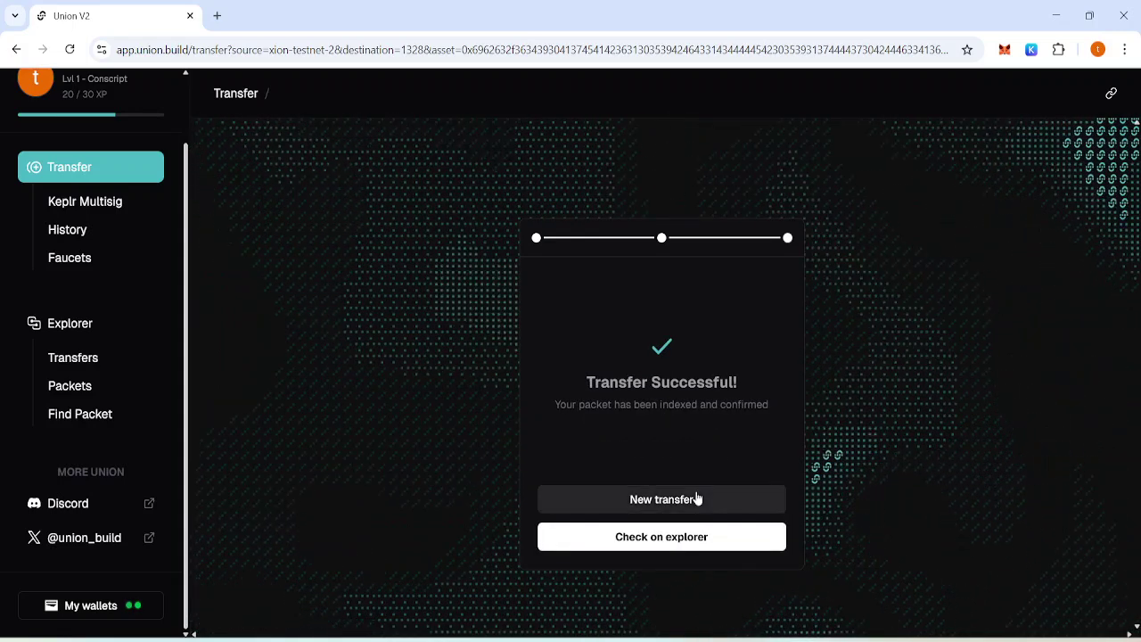
Start a new Xion-to-Sei transfer with the amount changed to 0.00013 USDC.
click(695, 500)
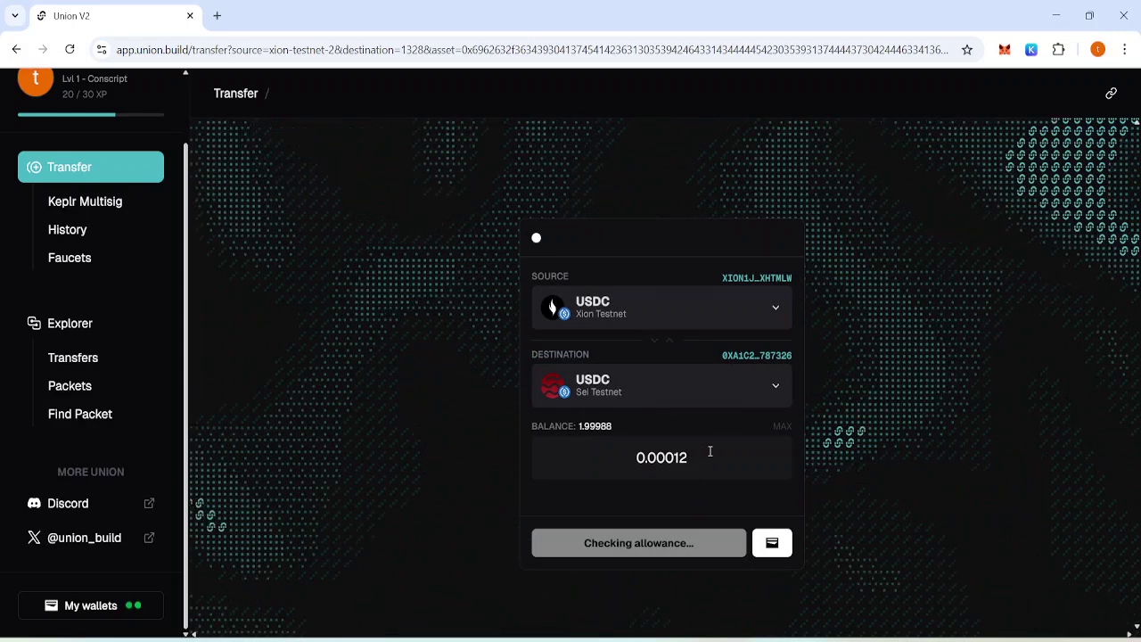
click(710, 451)
key(BackSpace)
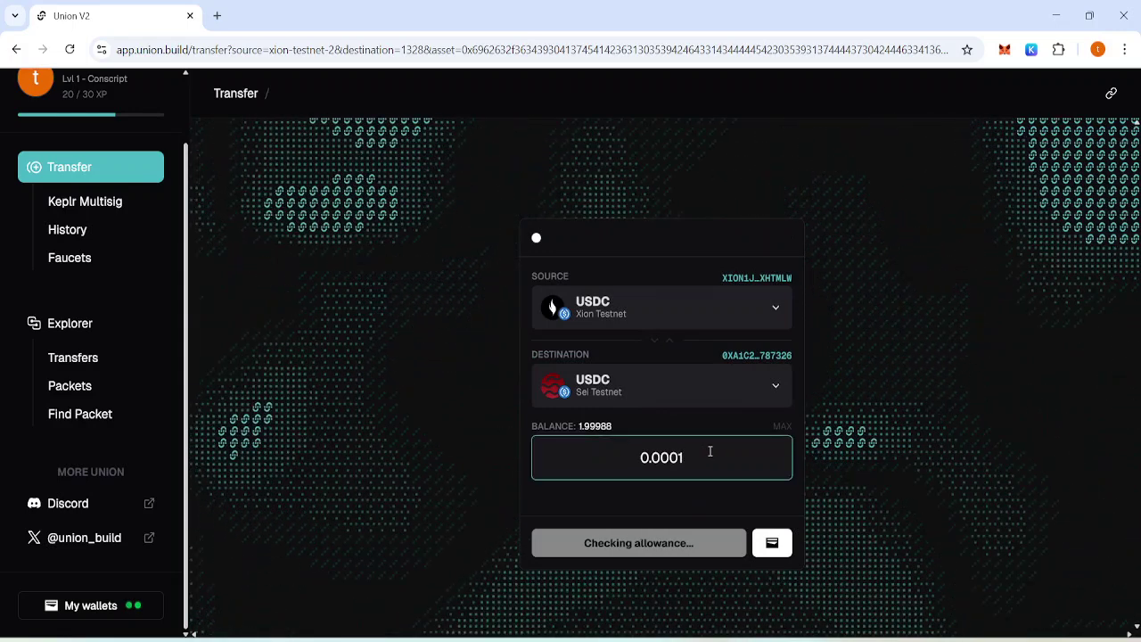
text(3)
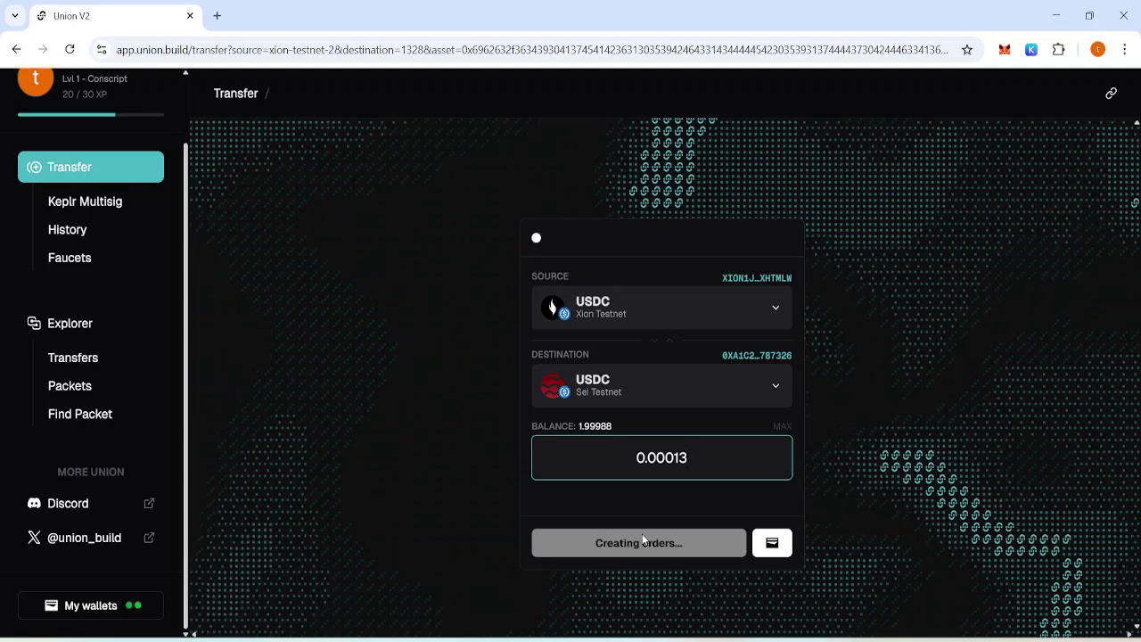
Submit the 0.00013 USDC transfer and approve it in Keplr.
click(699, 546)
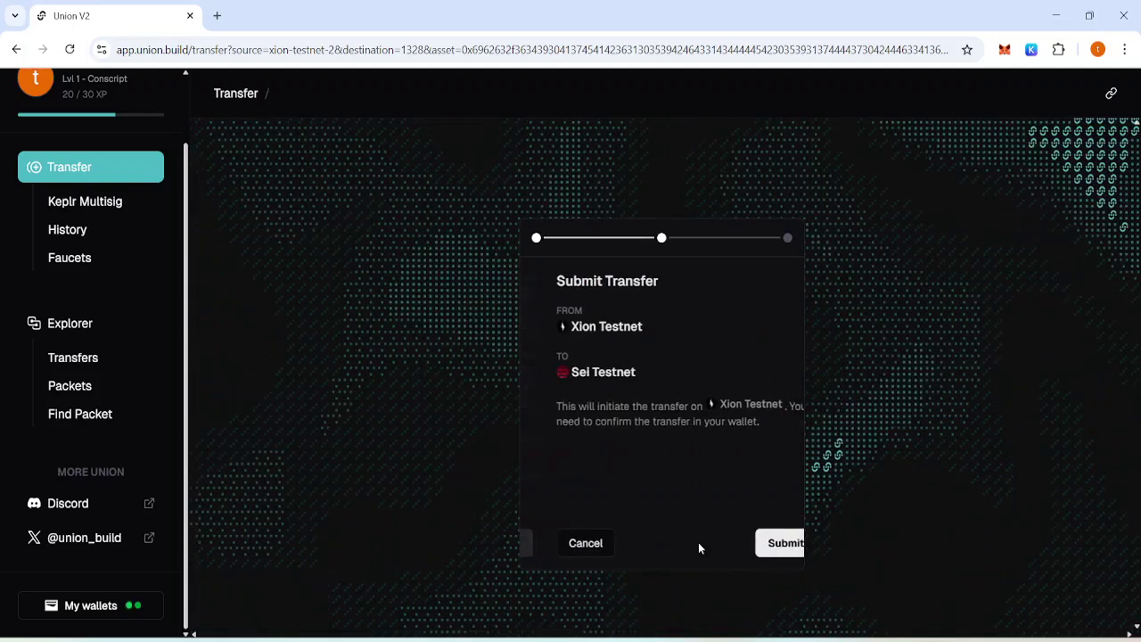
click(739, 542)
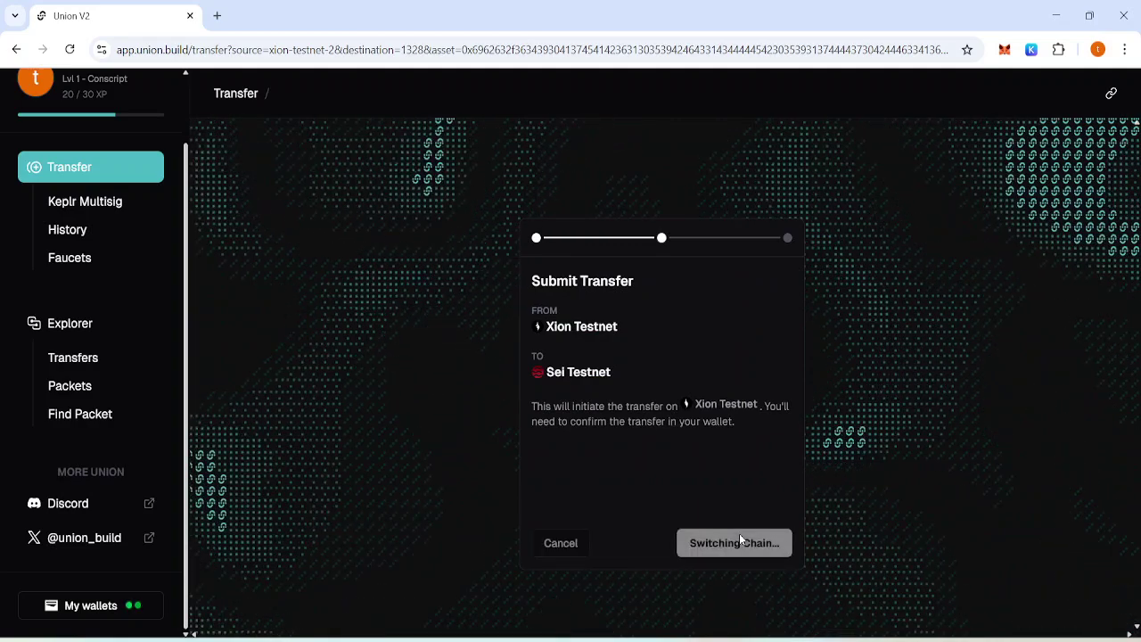
click(1005, 548)
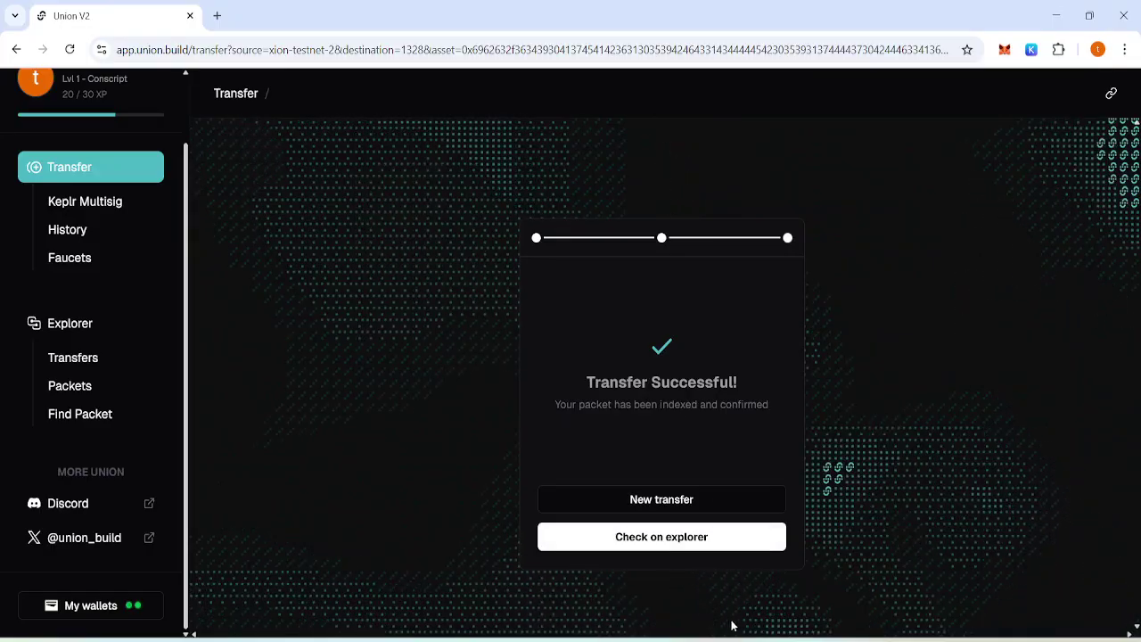
key(alt+Tab)
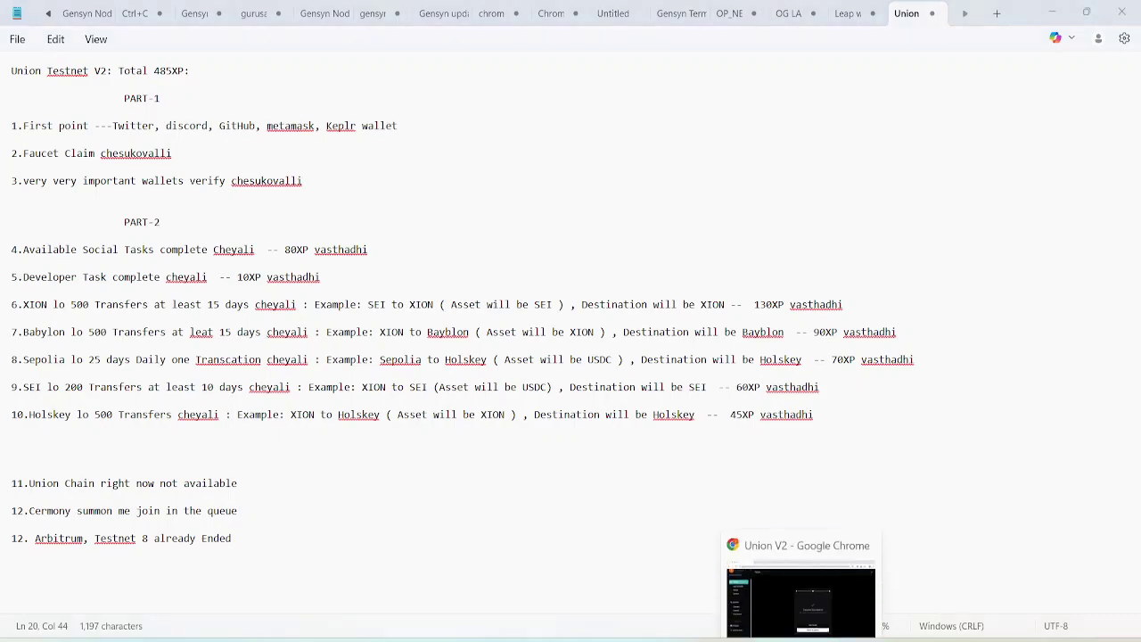
click(802, 606)
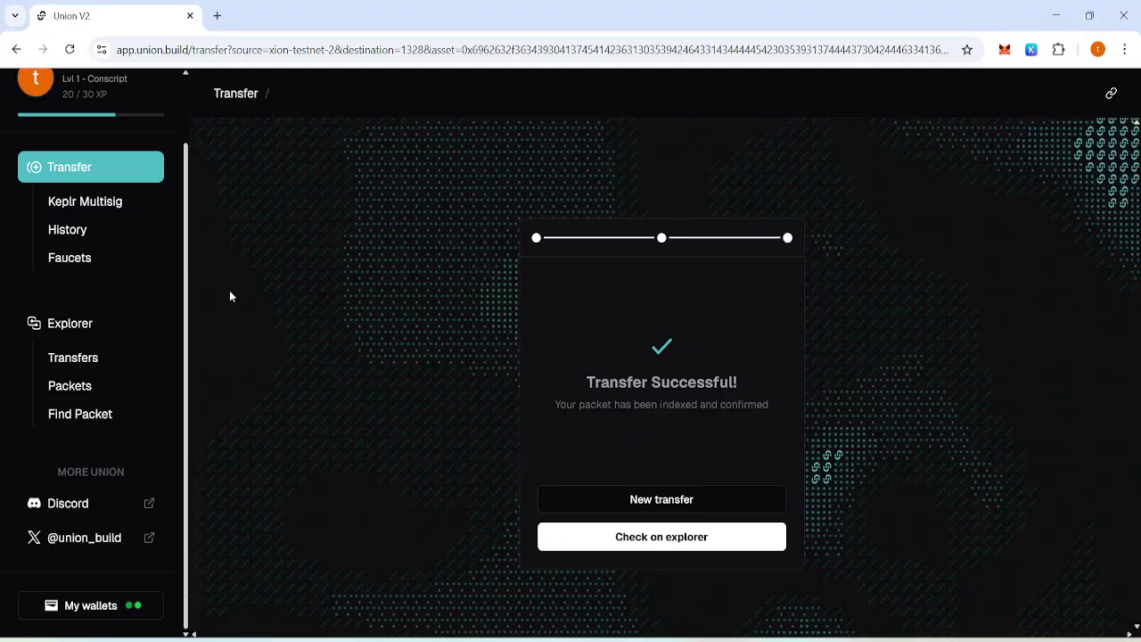
click(96, 173)
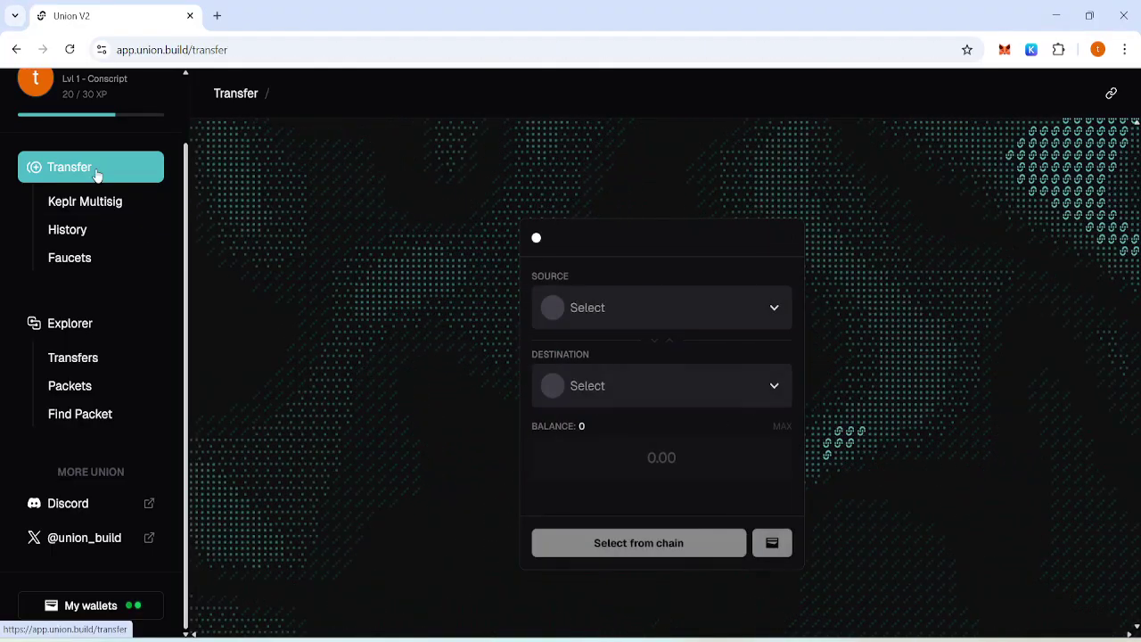
Route the XION asset from Xion Testnet to Holesky and enter an amount of 0.0015.
click(637, 312)
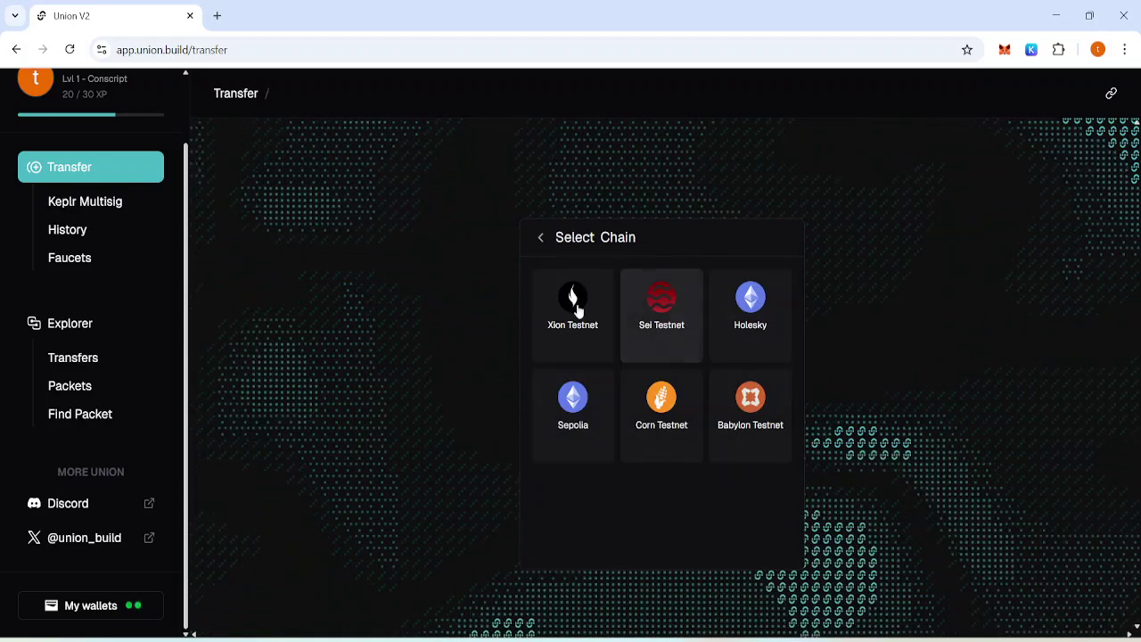
click(571, 308)
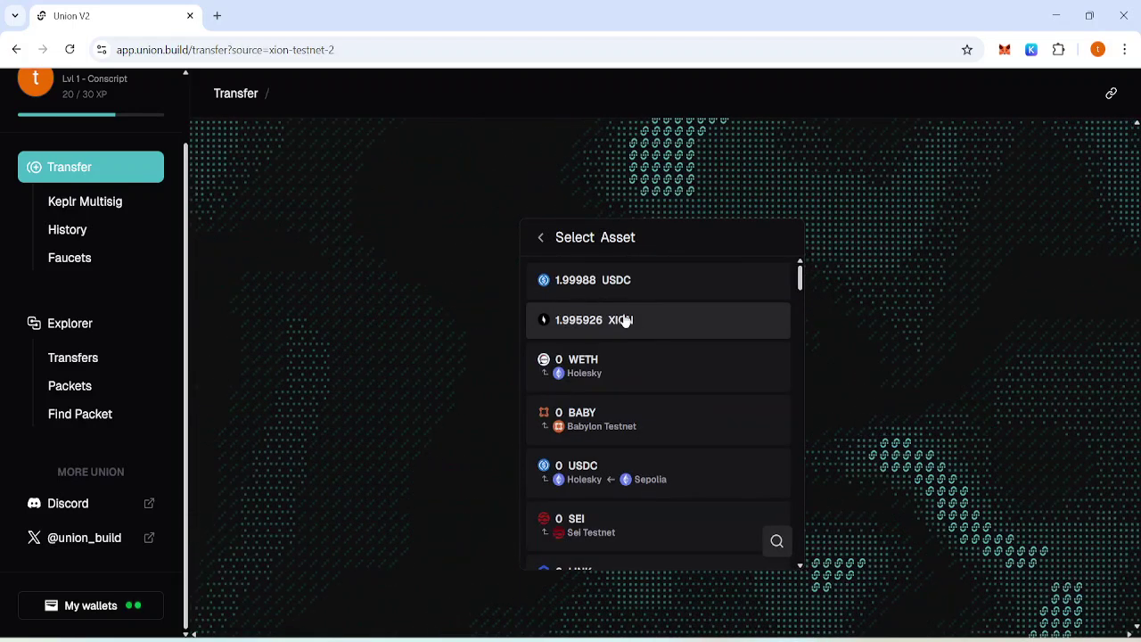
mouse_move(625, 321)
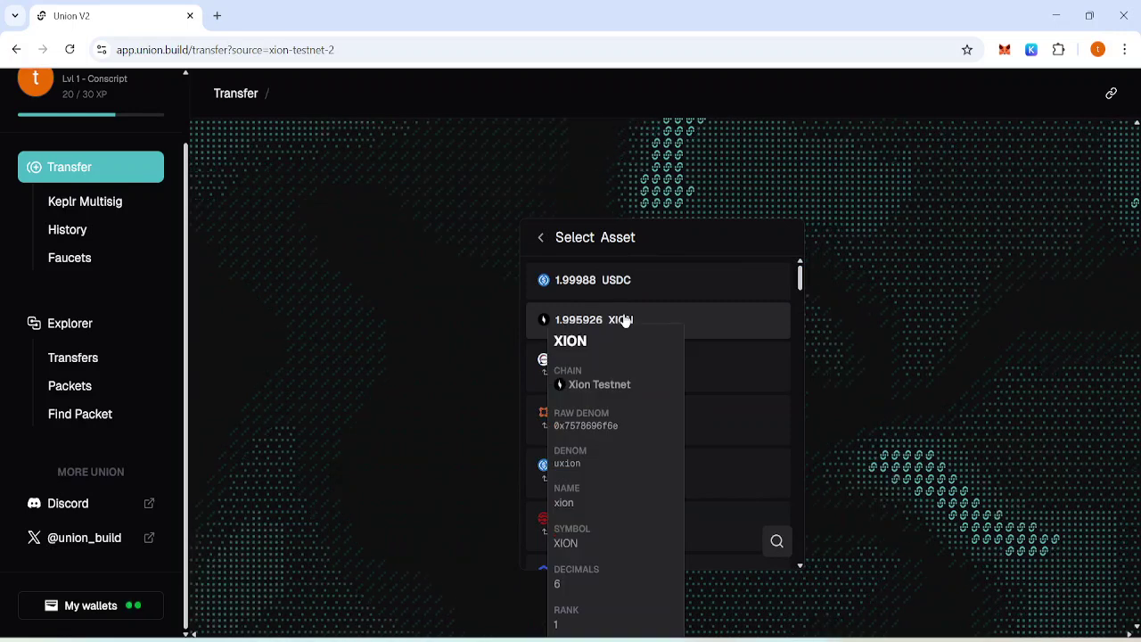
click(692, 319)
click(707, 397)
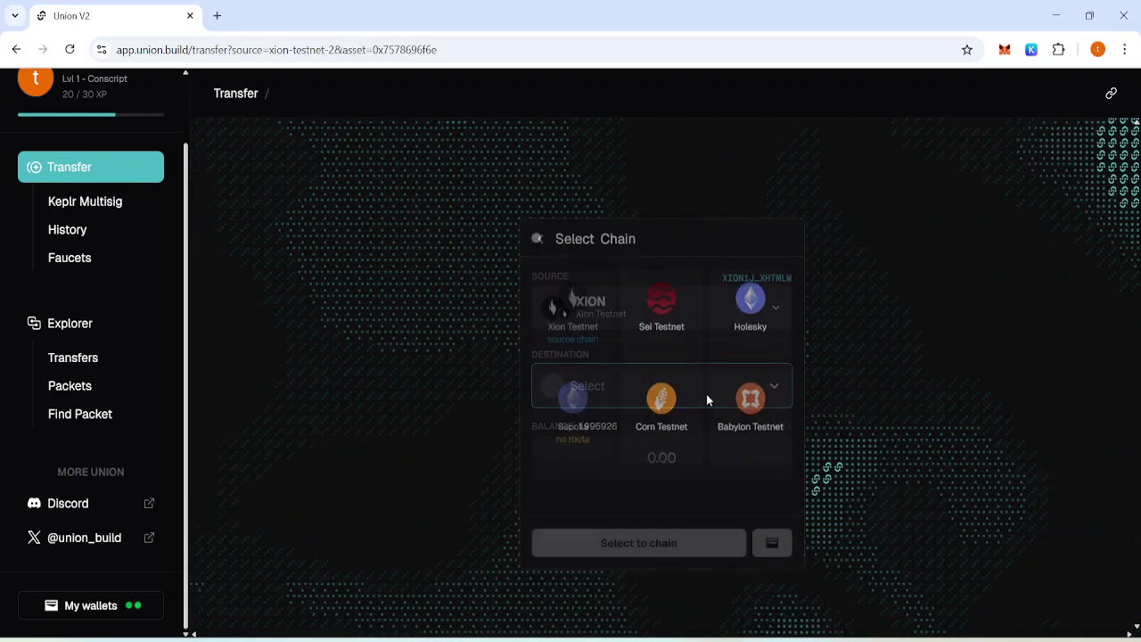
click(752, 297)
click(685, 461)
text(0.0)
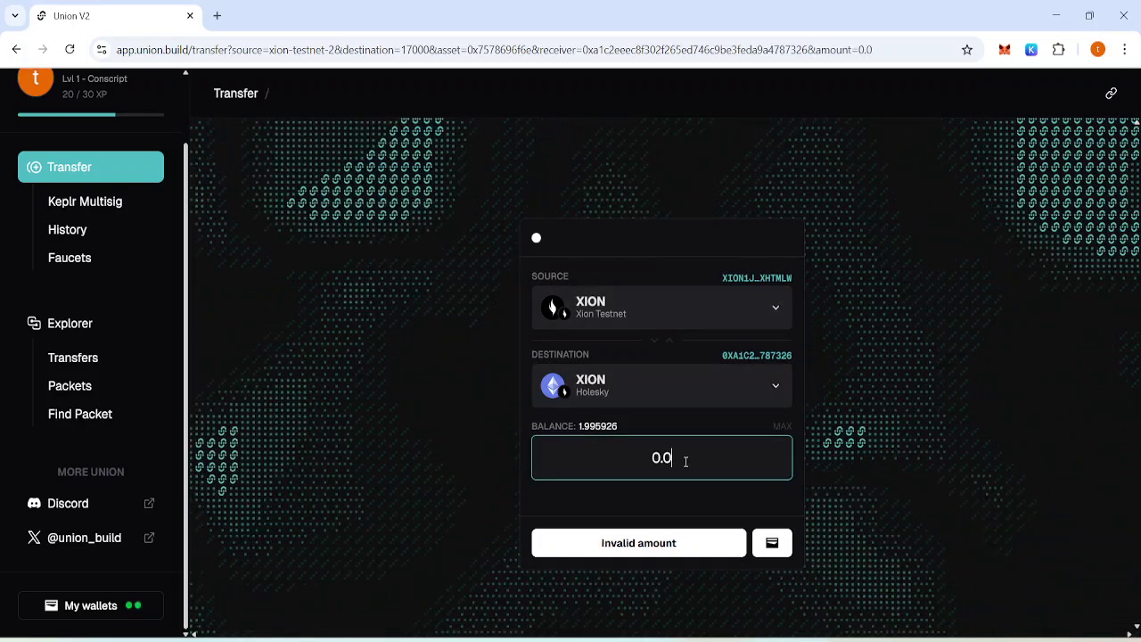
text(015)
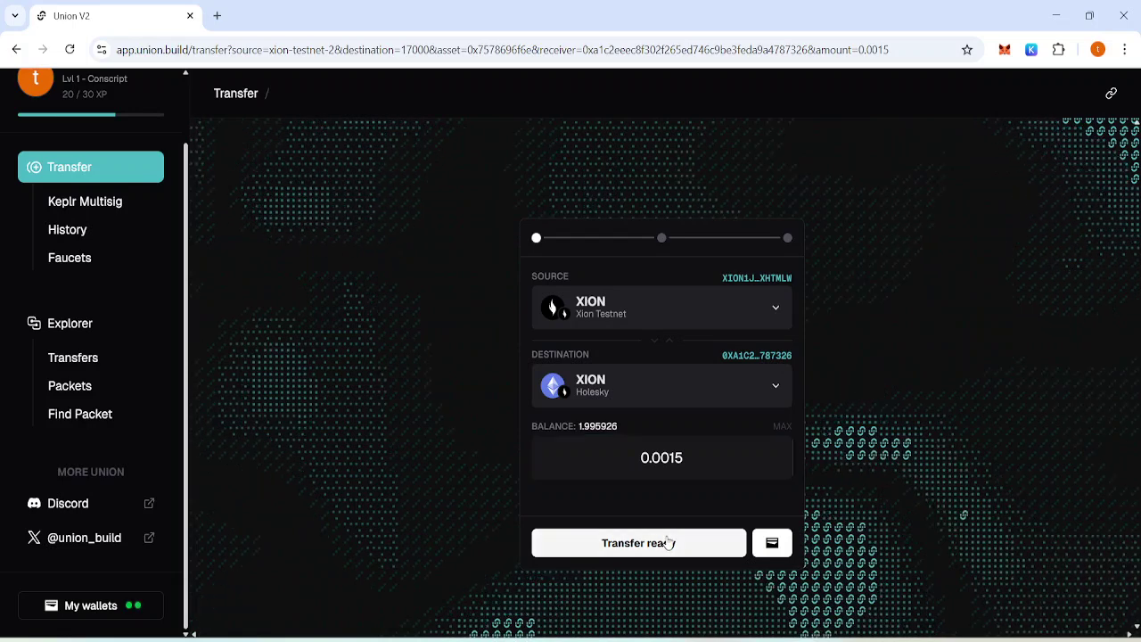
Submit the 0.0015 XION transfer to Holesky and approve it in Keplr.
click(640, 543)
click(761, 544)
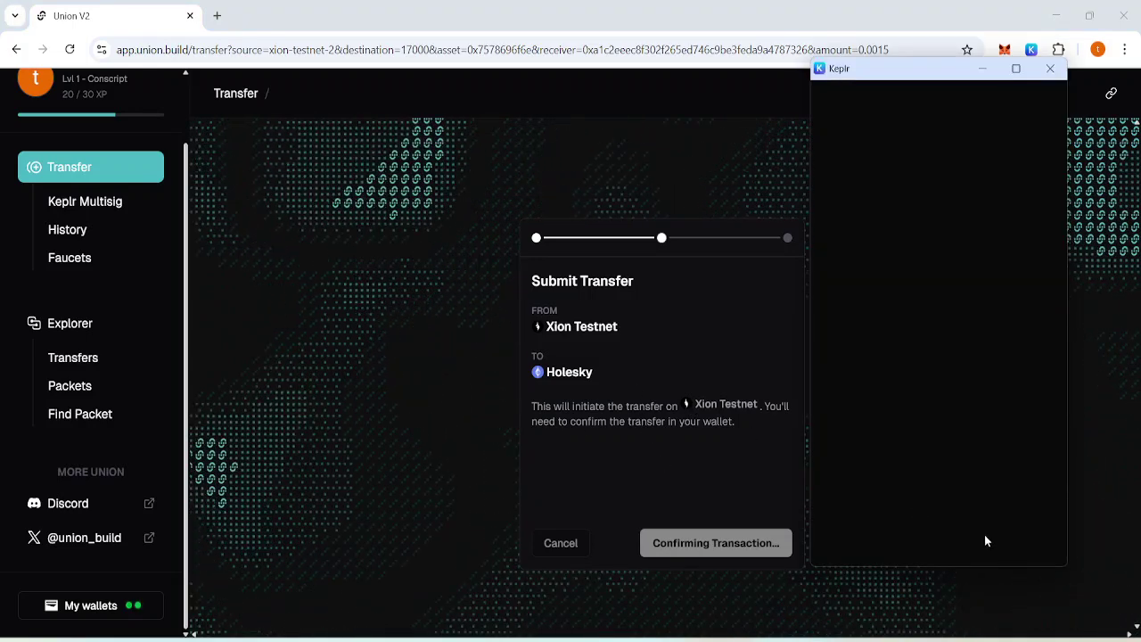
click(959, 536)
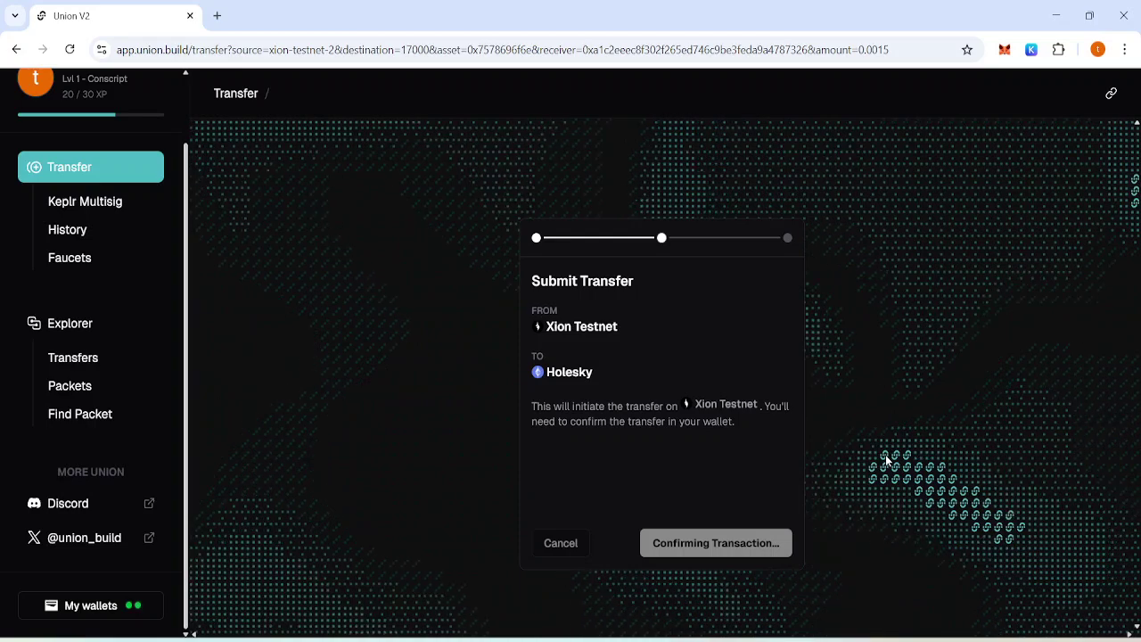
Send a new 0.0017 XION transfer to Holesky, approving it in Keplr.
click(713, 504)
click(692, 451)
key(BackSpace)
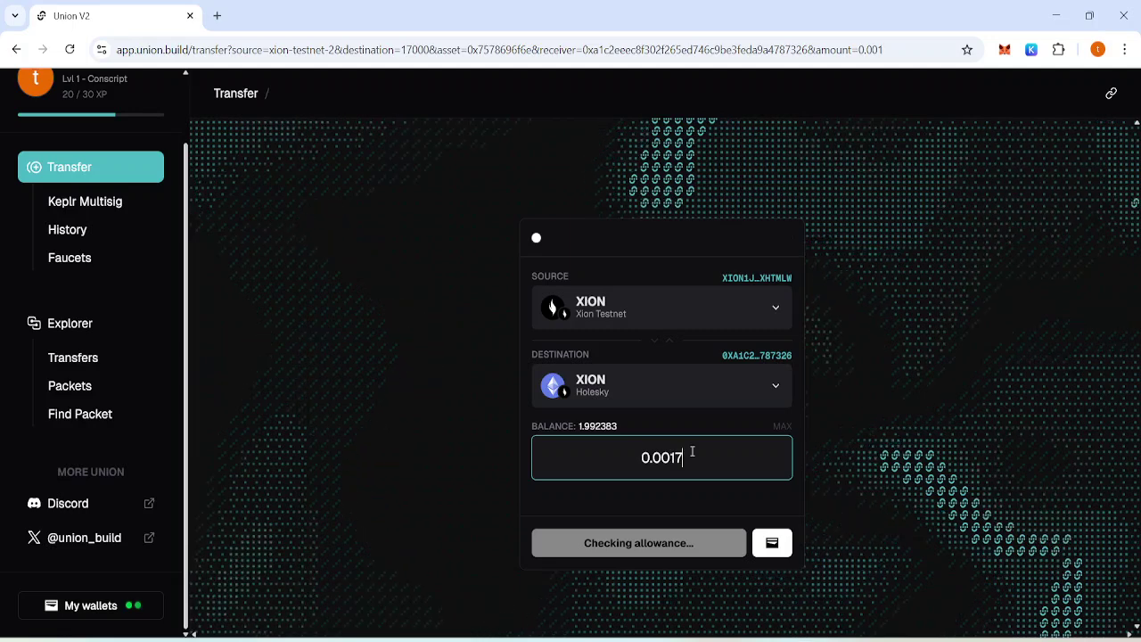
text(7)
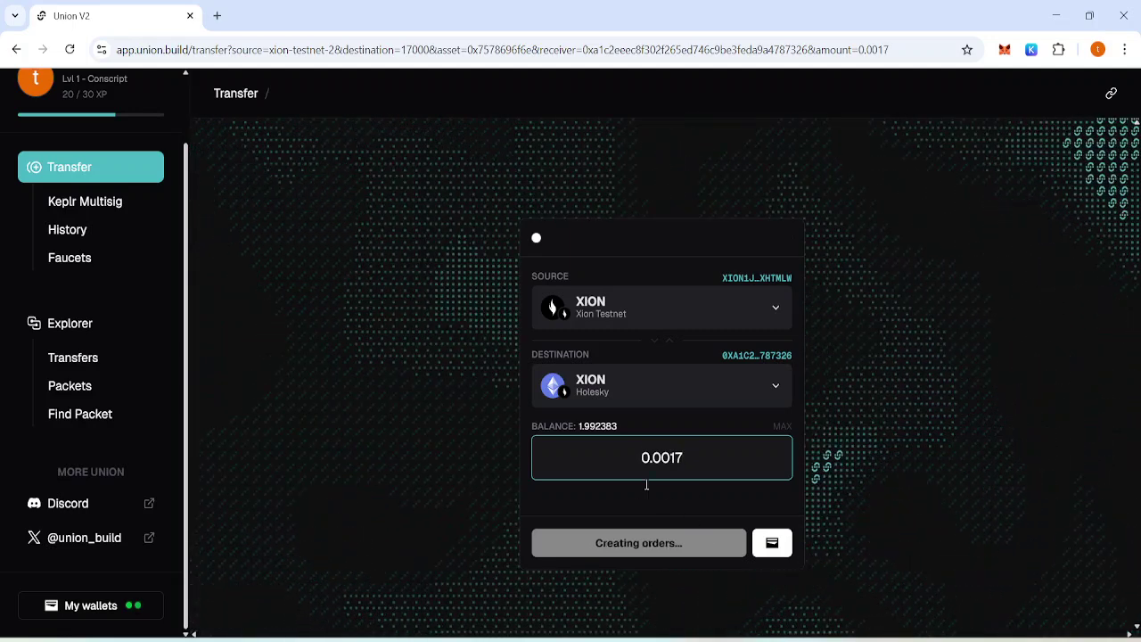
click(685, 542)
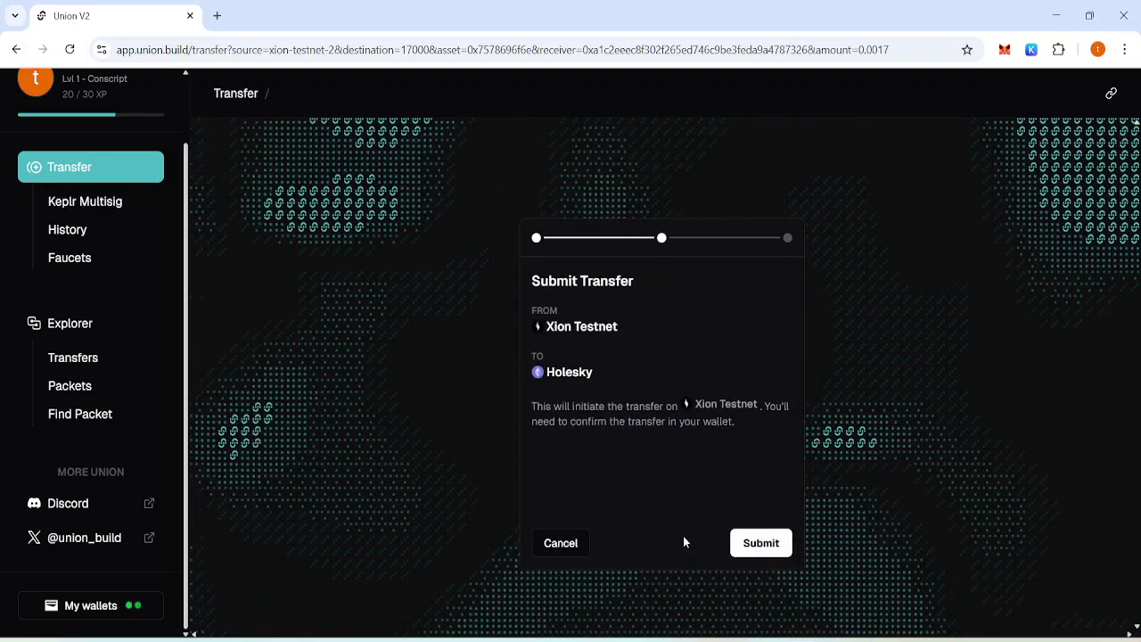
click(737, 543)
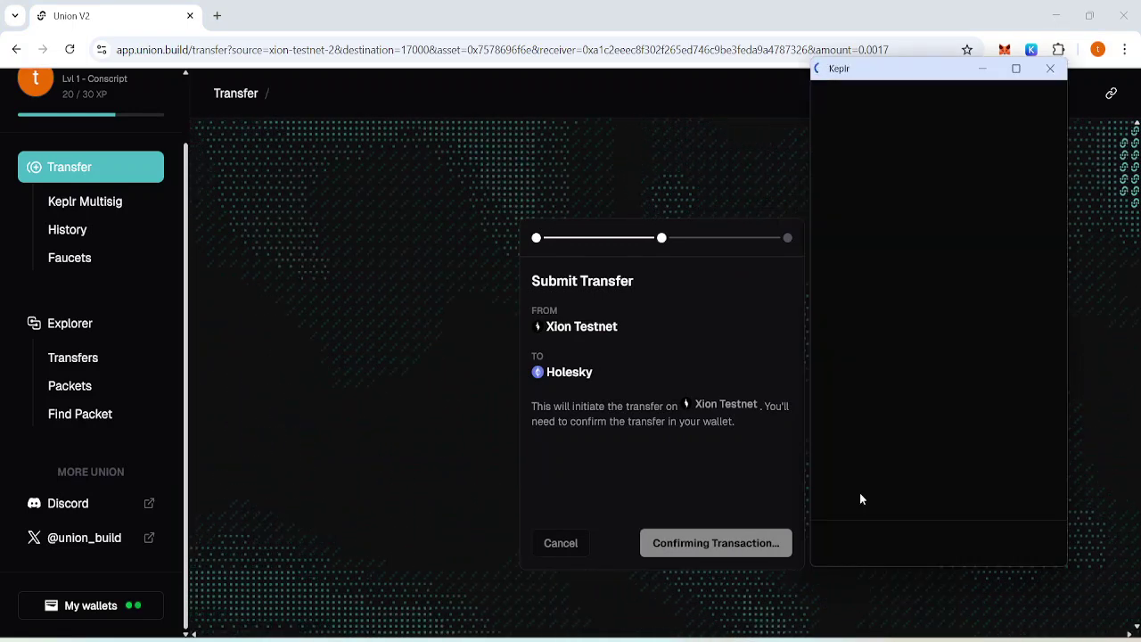
click(978, 535)
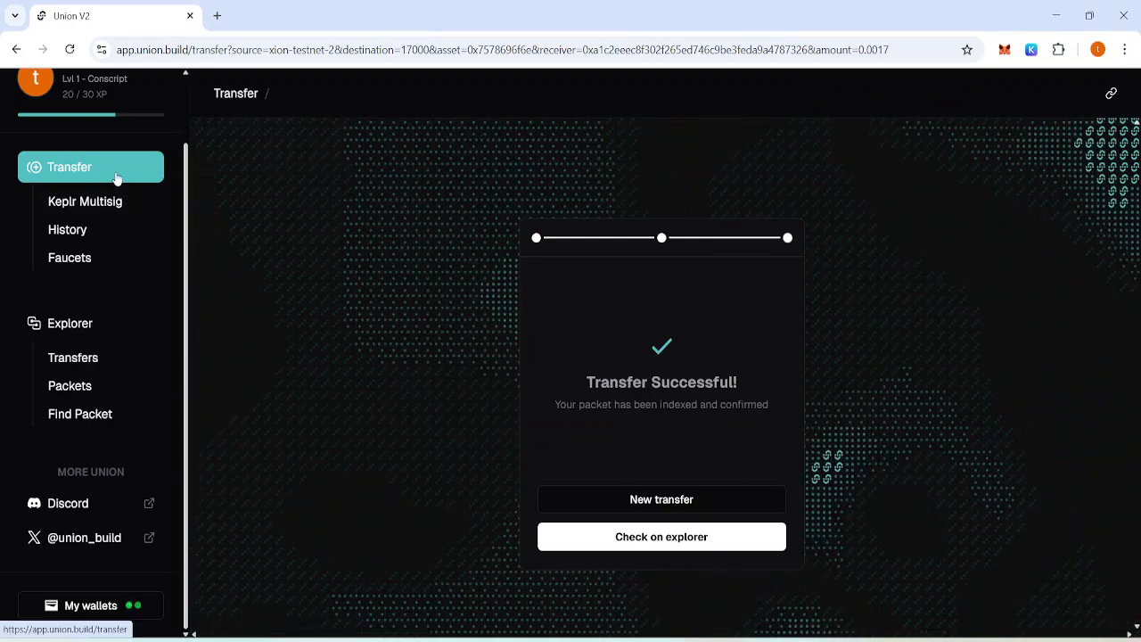
Browse all achievements filtered to Onchain then Union, then switch to the Notepad notes.
click(89, 94)
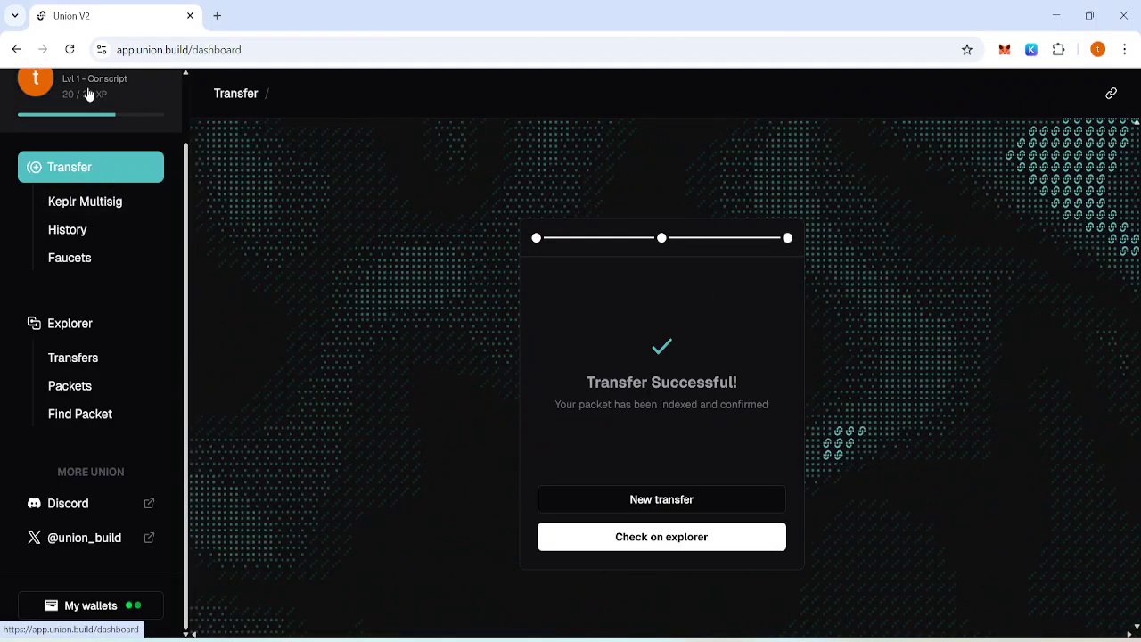
click(747, 360)
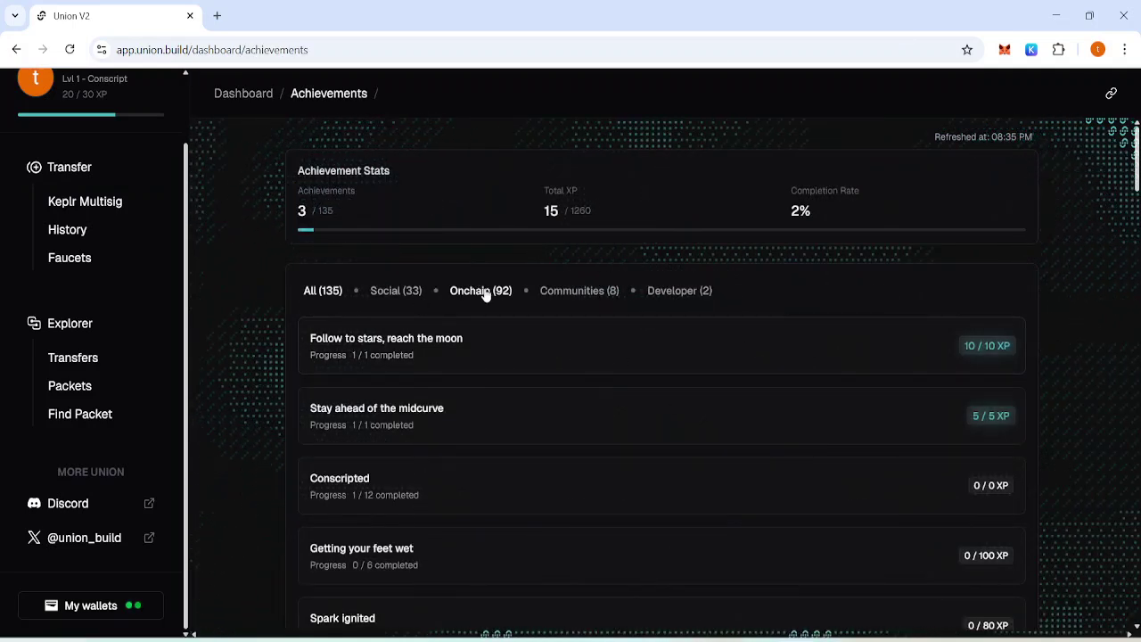
click(484, 293)
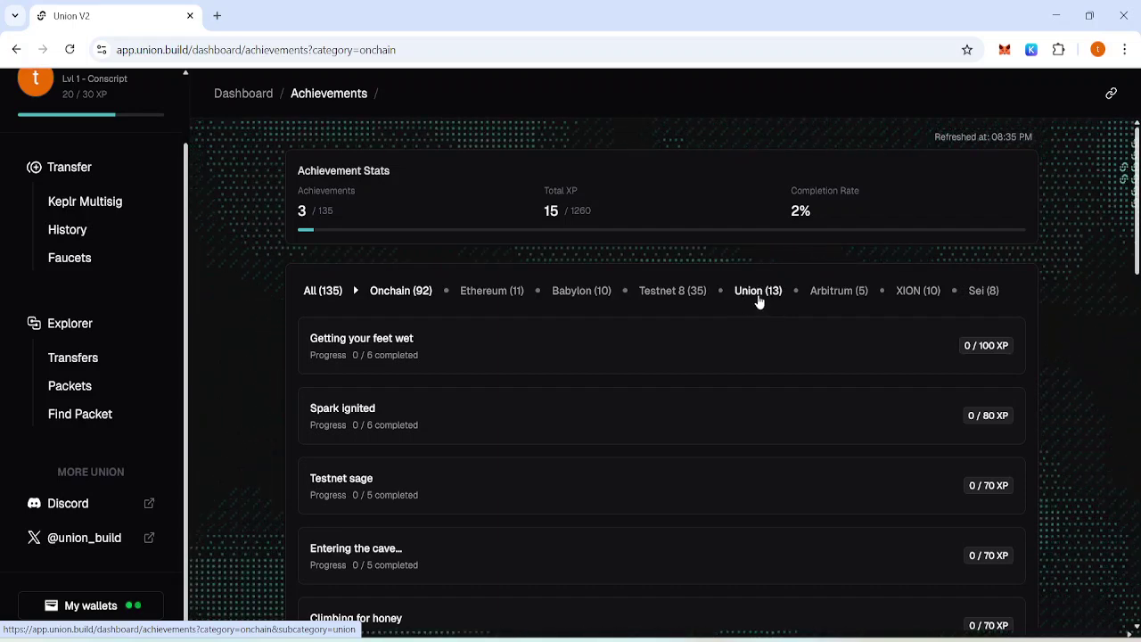
click(759, 302)
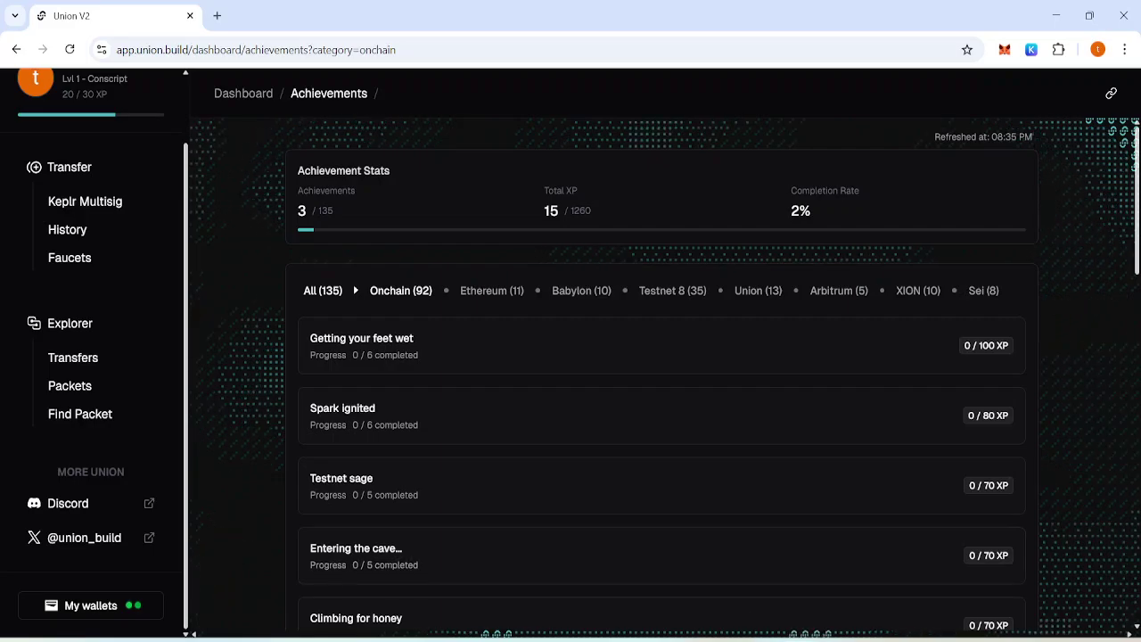
key(alt+Tab)
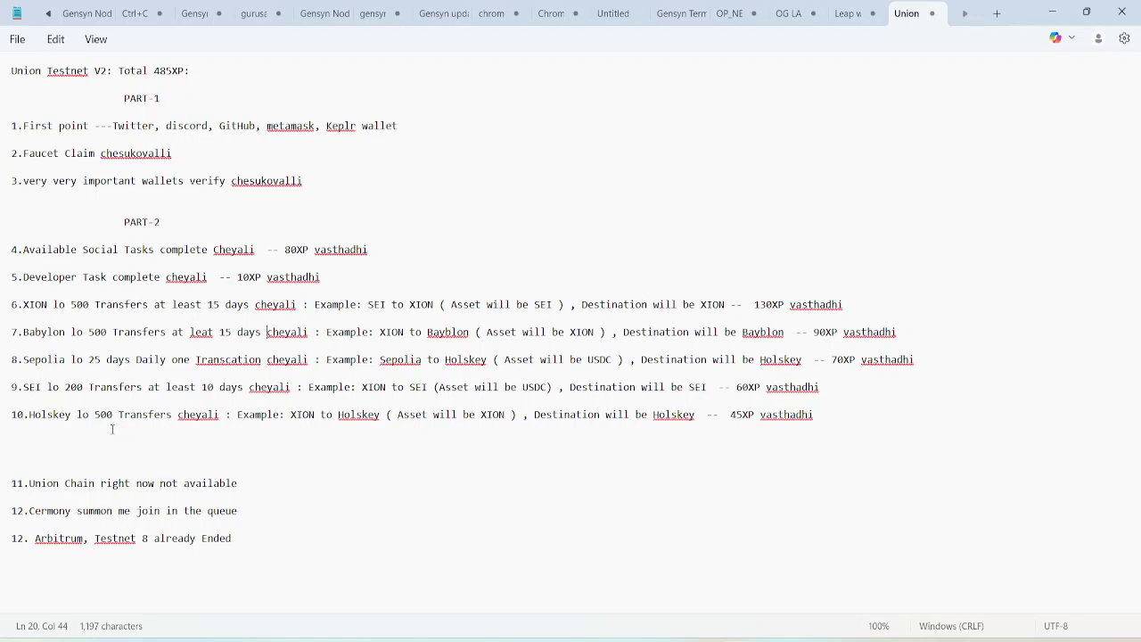
click(489, 217)
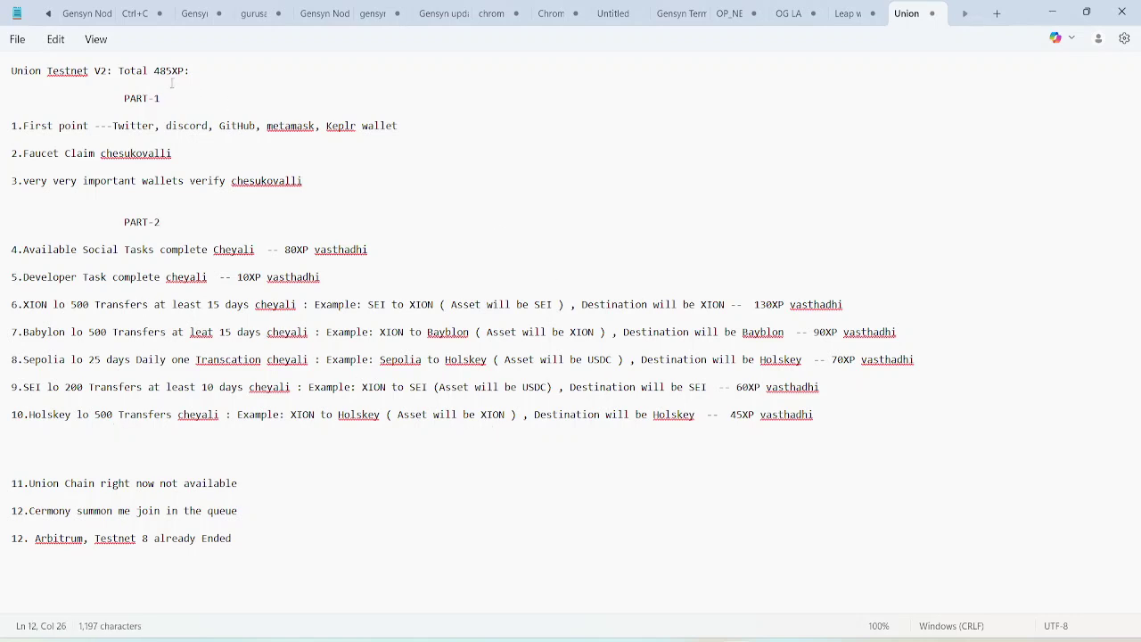